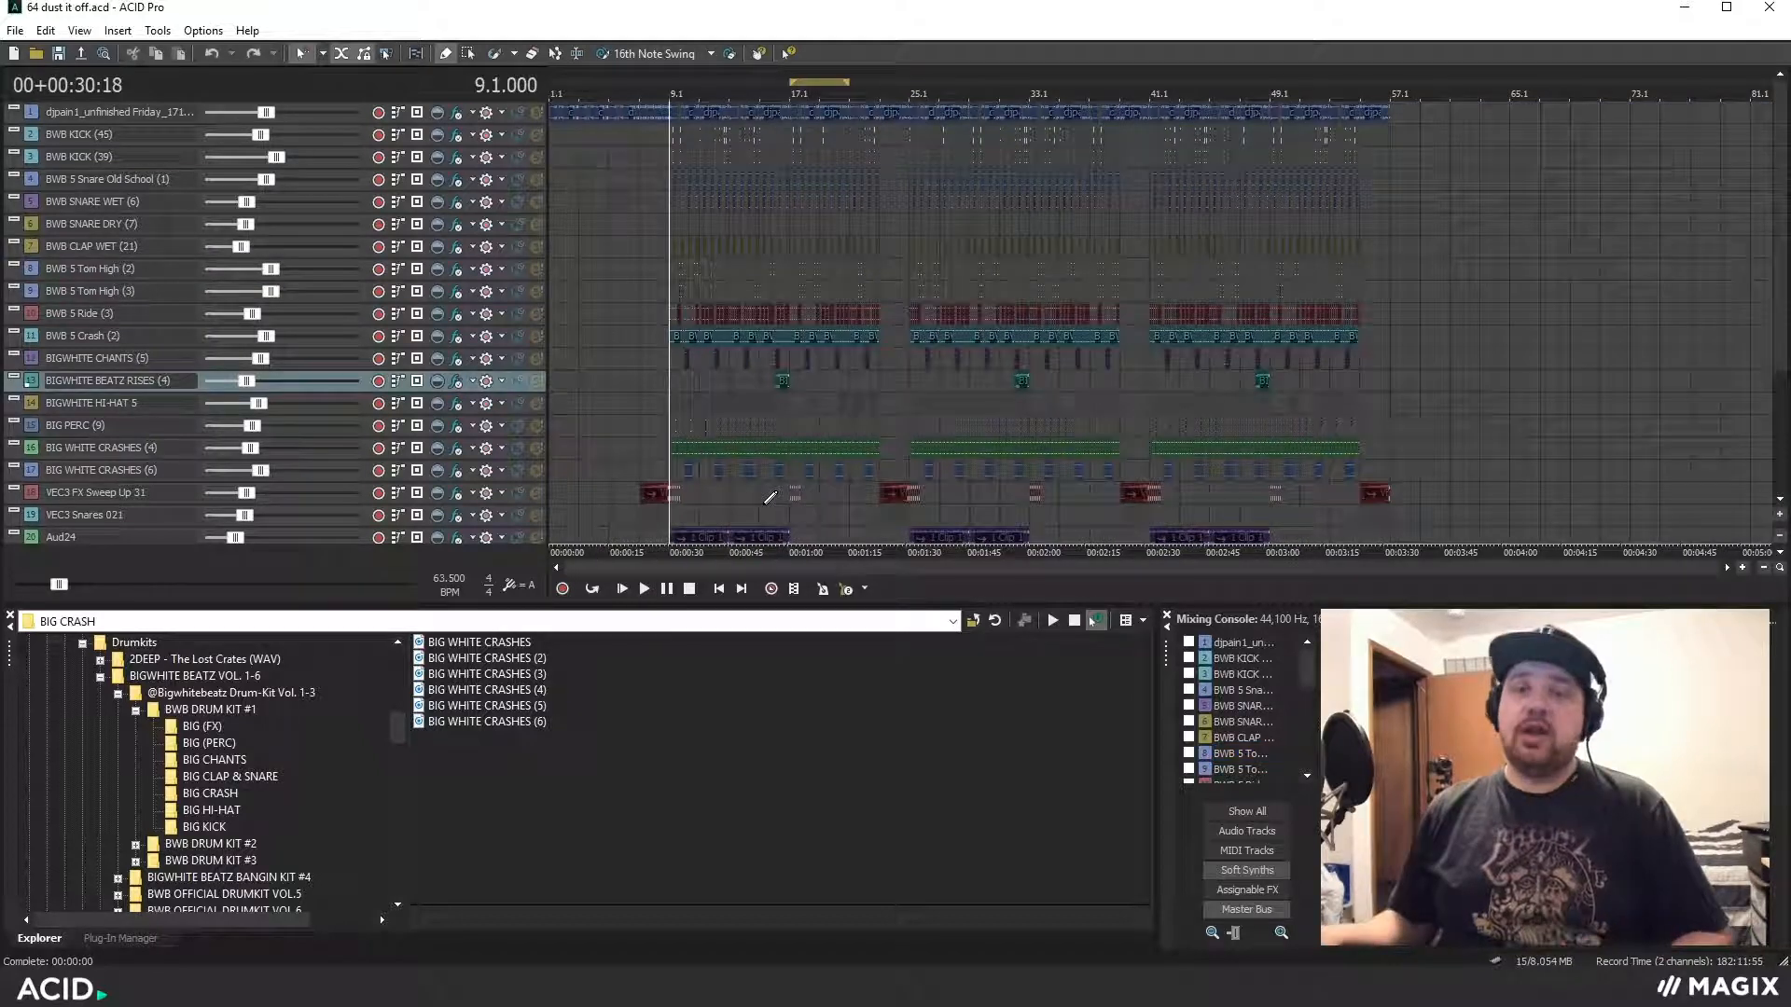
{"action": "scroll", "coordinate": [1785, 313], "scroll_direction": "down", "scroll_amount": 1}
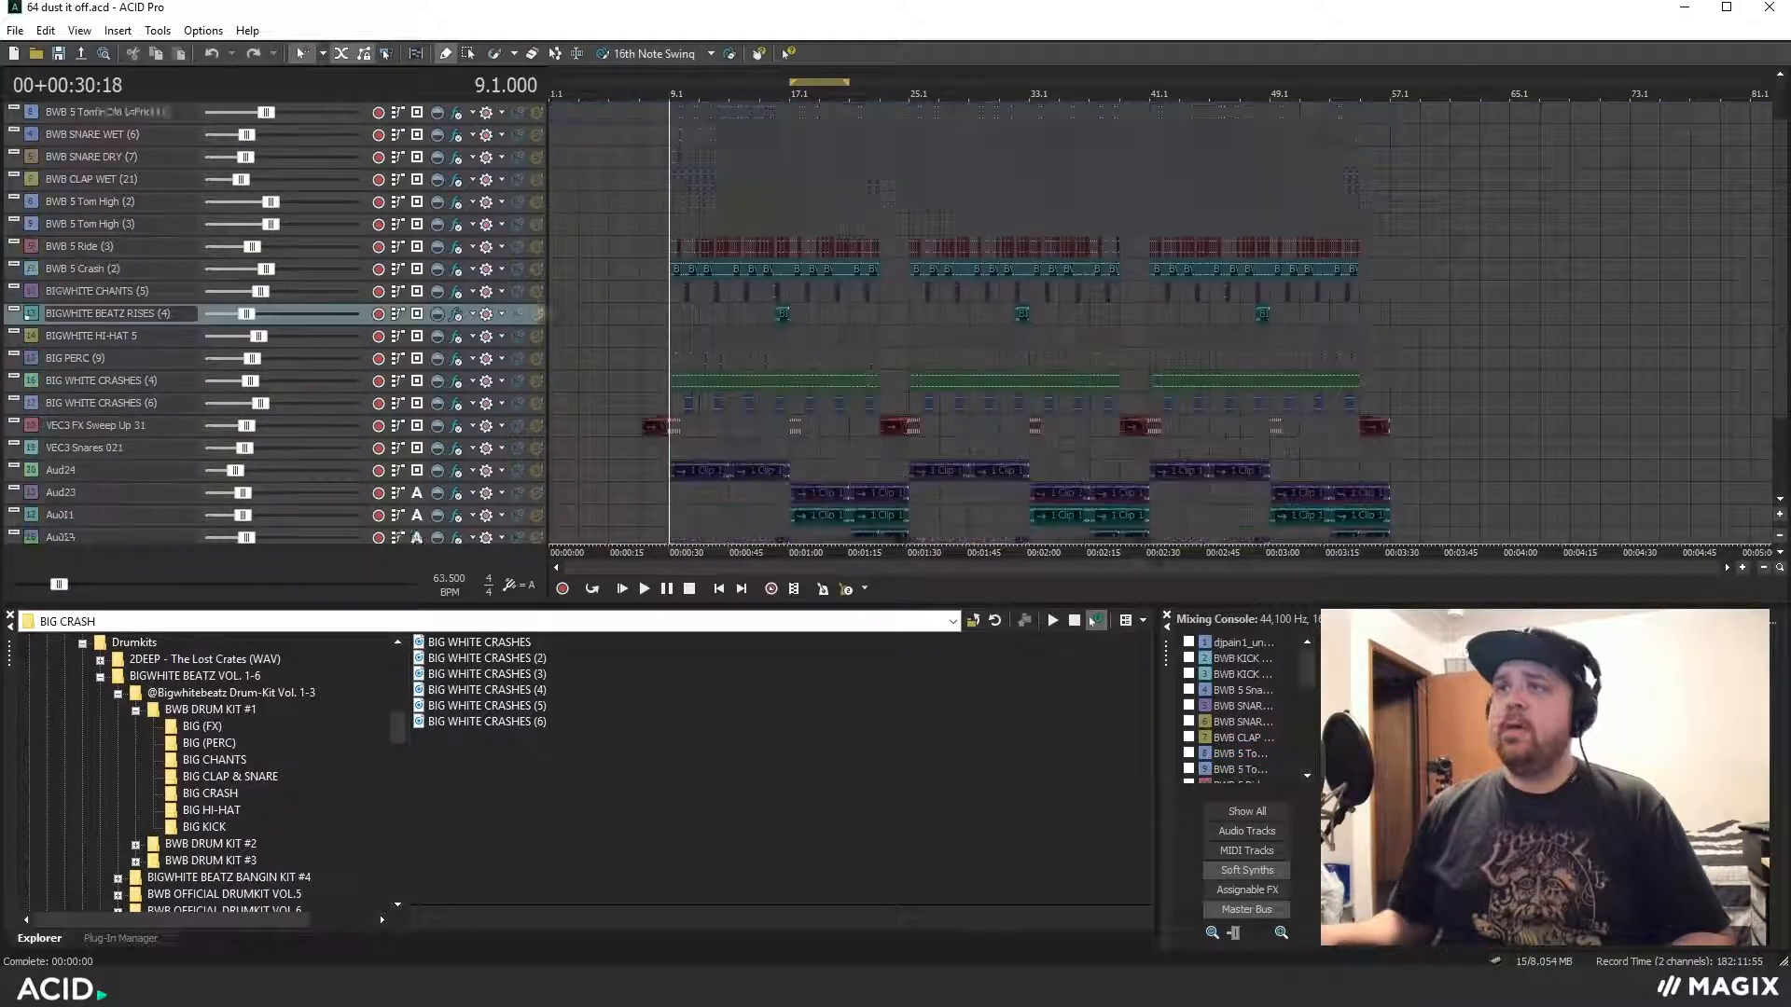
{"action": "scroll", "coordinate": [1788, 265], "scroll_direction": "up", "scroll_amount": 1}
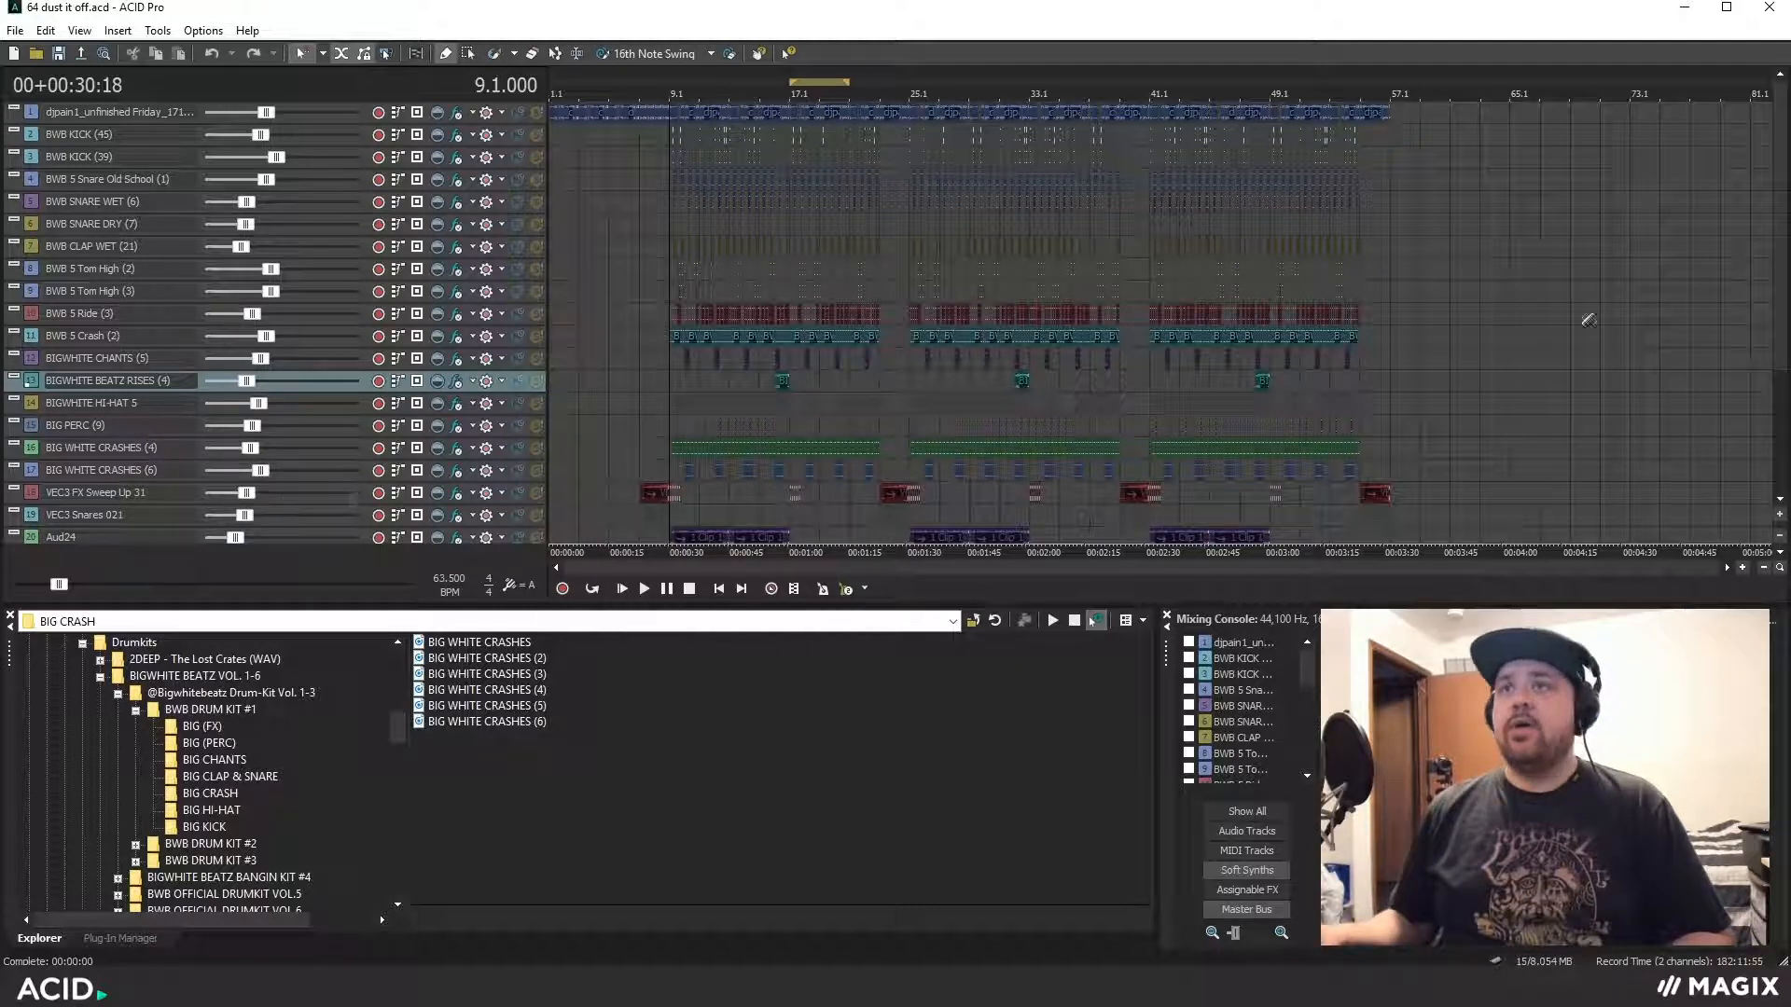
{"action": "scroll", "coordinate": [1371, 448], "scroll_direction": "down", "scroll_amount": 3}
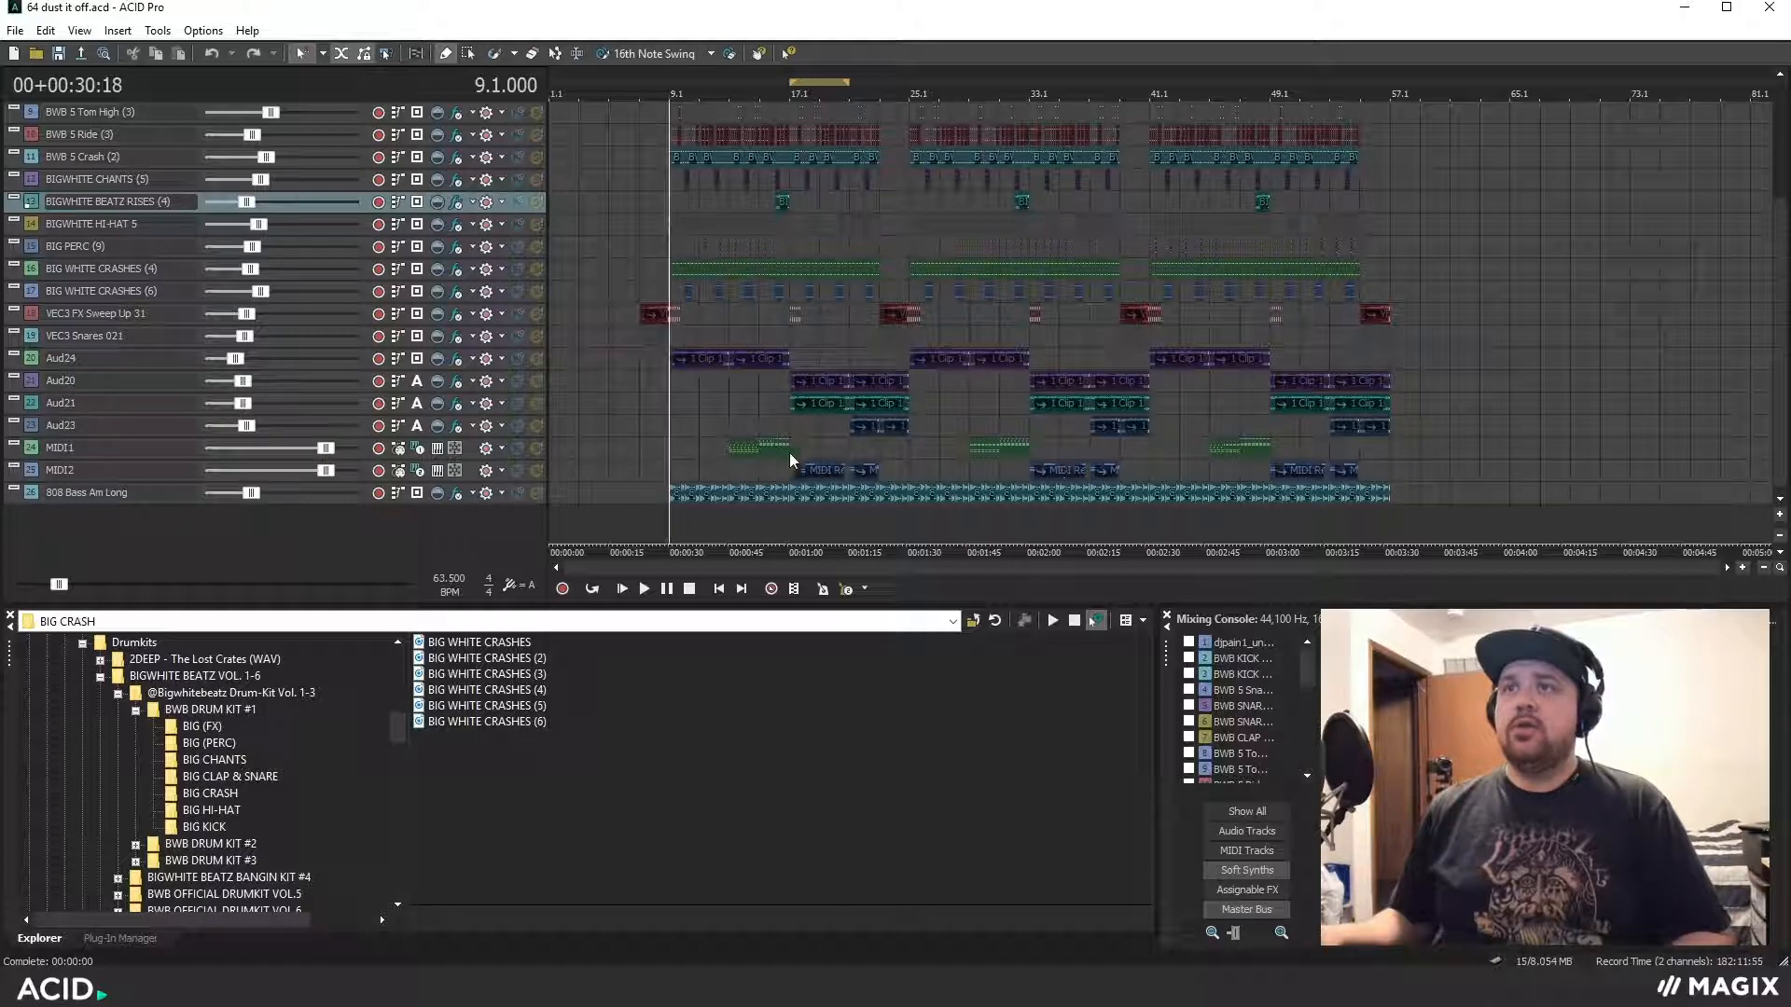
{"action": "scroll", "coordinate": [1781, 341], "scroll_direction": "up", "scroll_amount": 3}
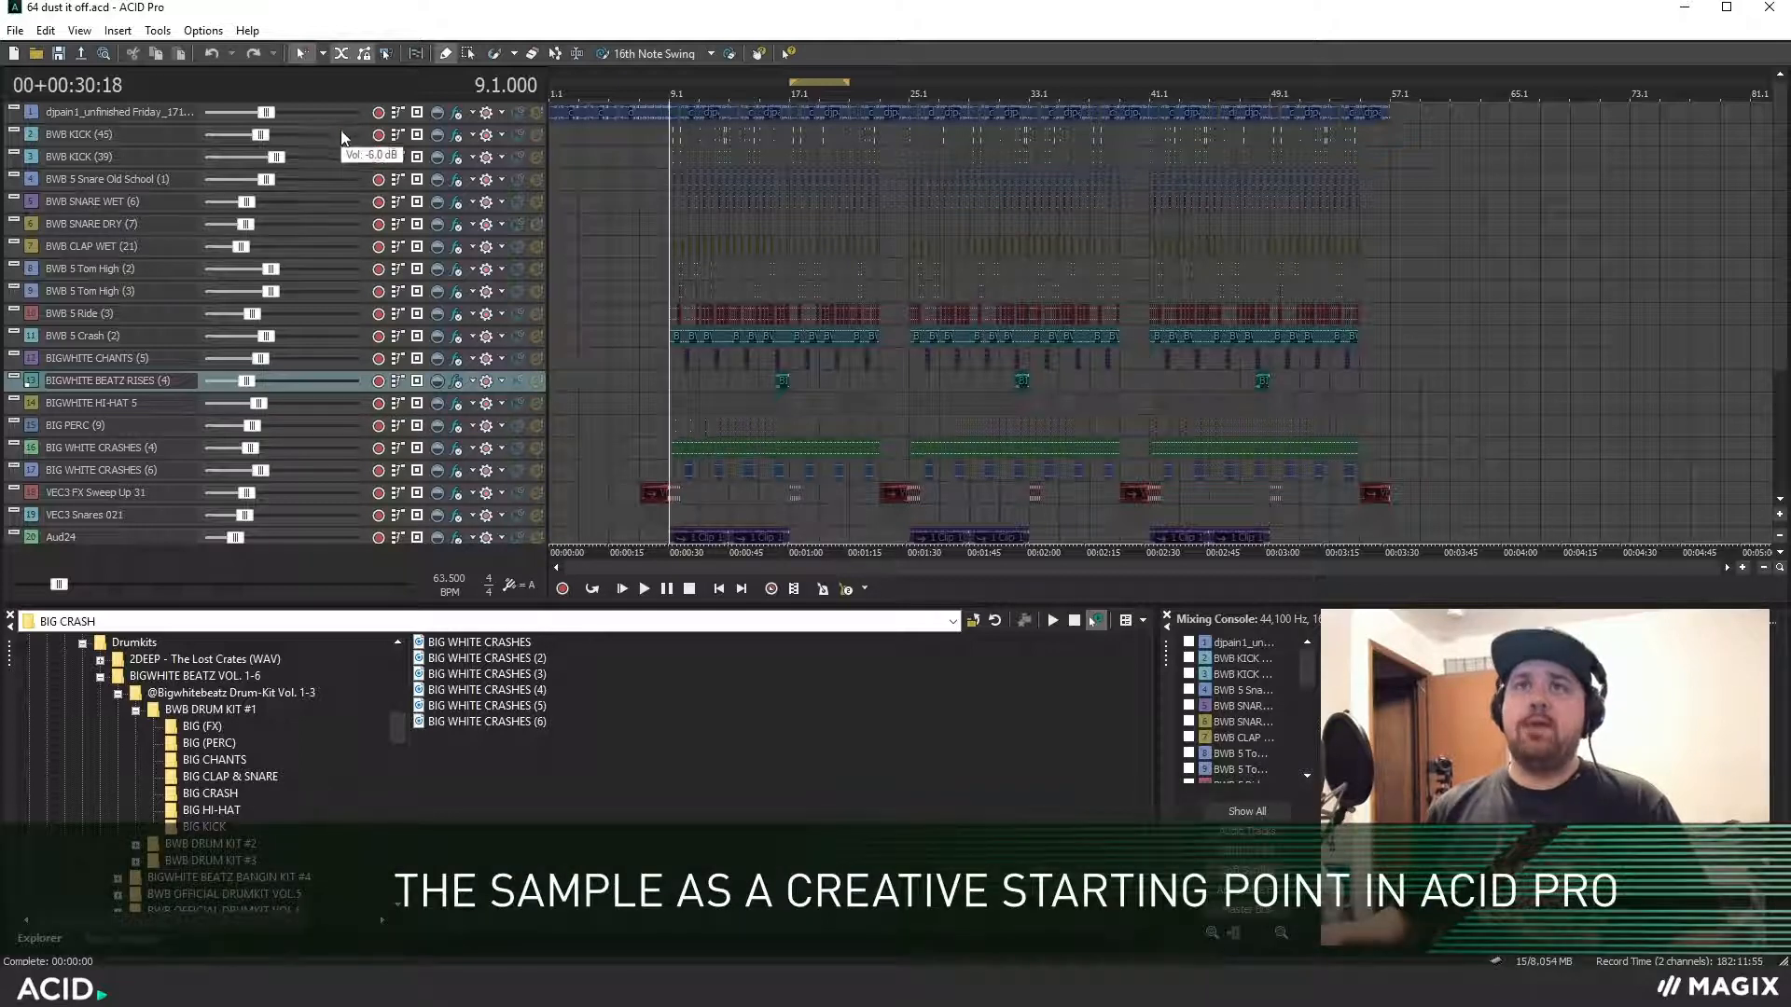
Increase the height of the djpain1_unfinished Friday_171_60bpm track and open the clip properties of its sample from the clip pool
{"action": "left_click_drag", "start_coordinate": [343, 139], "coordinate": [349, 217]}
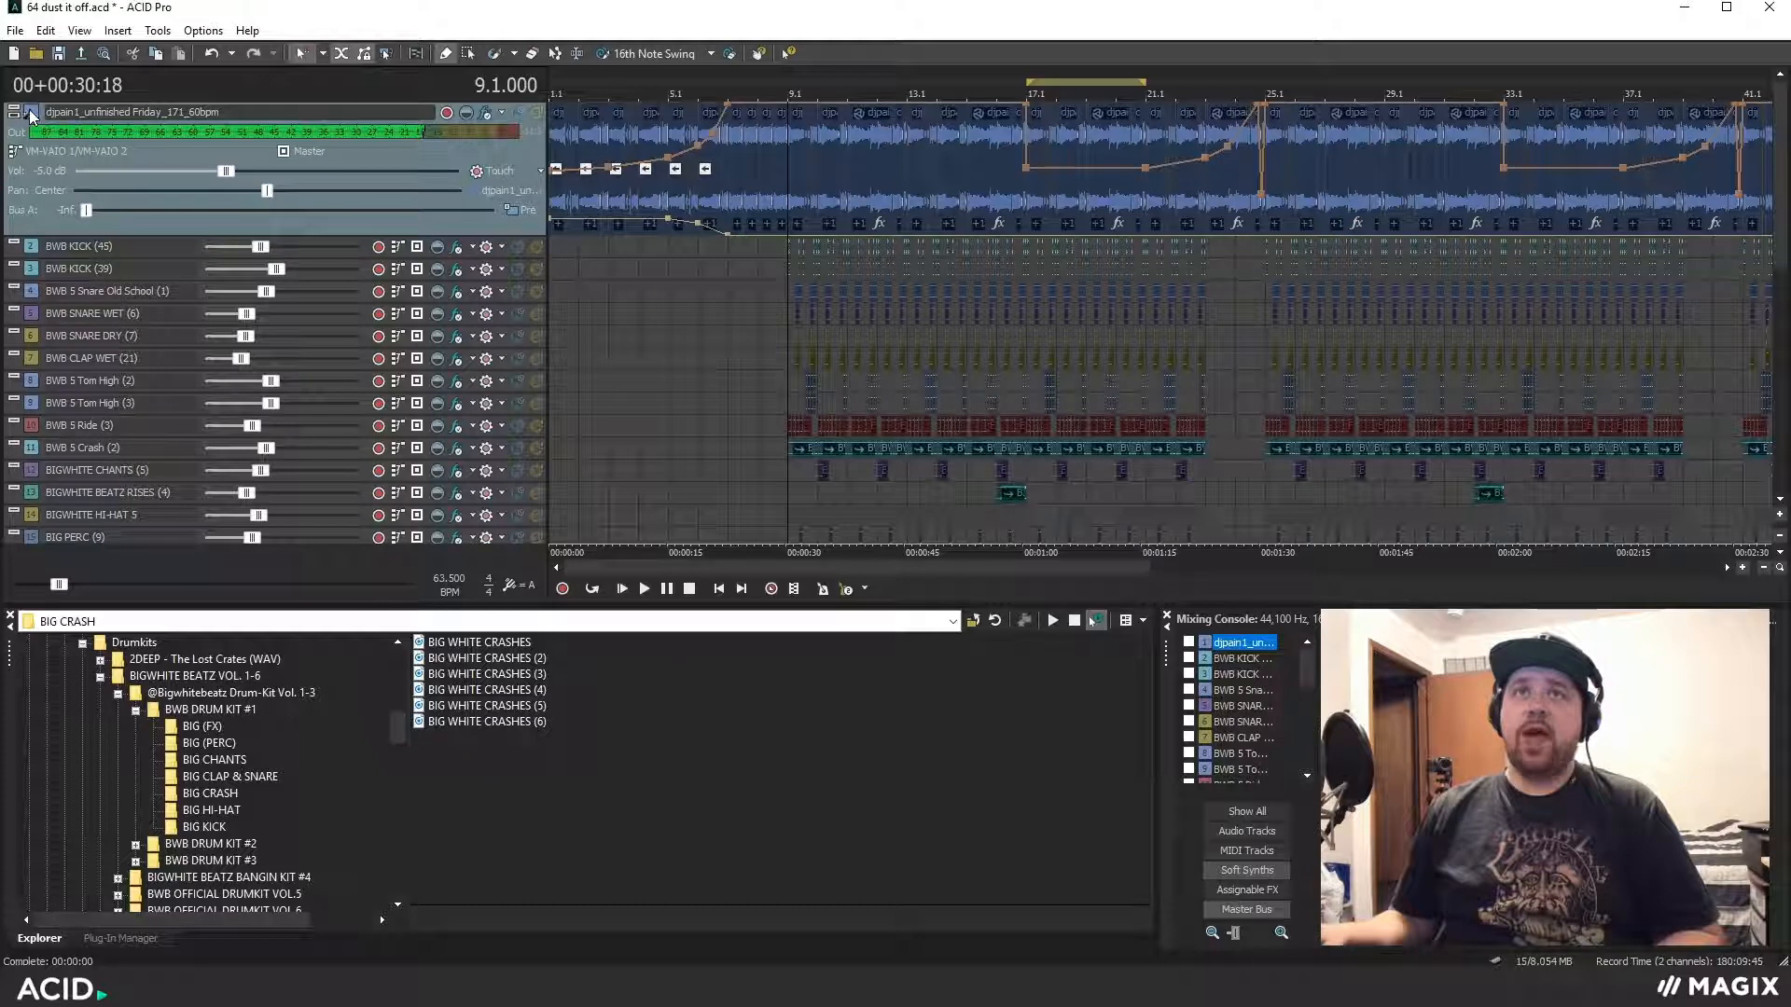
{"action": "left_click", "coordinate": [32, 111]}
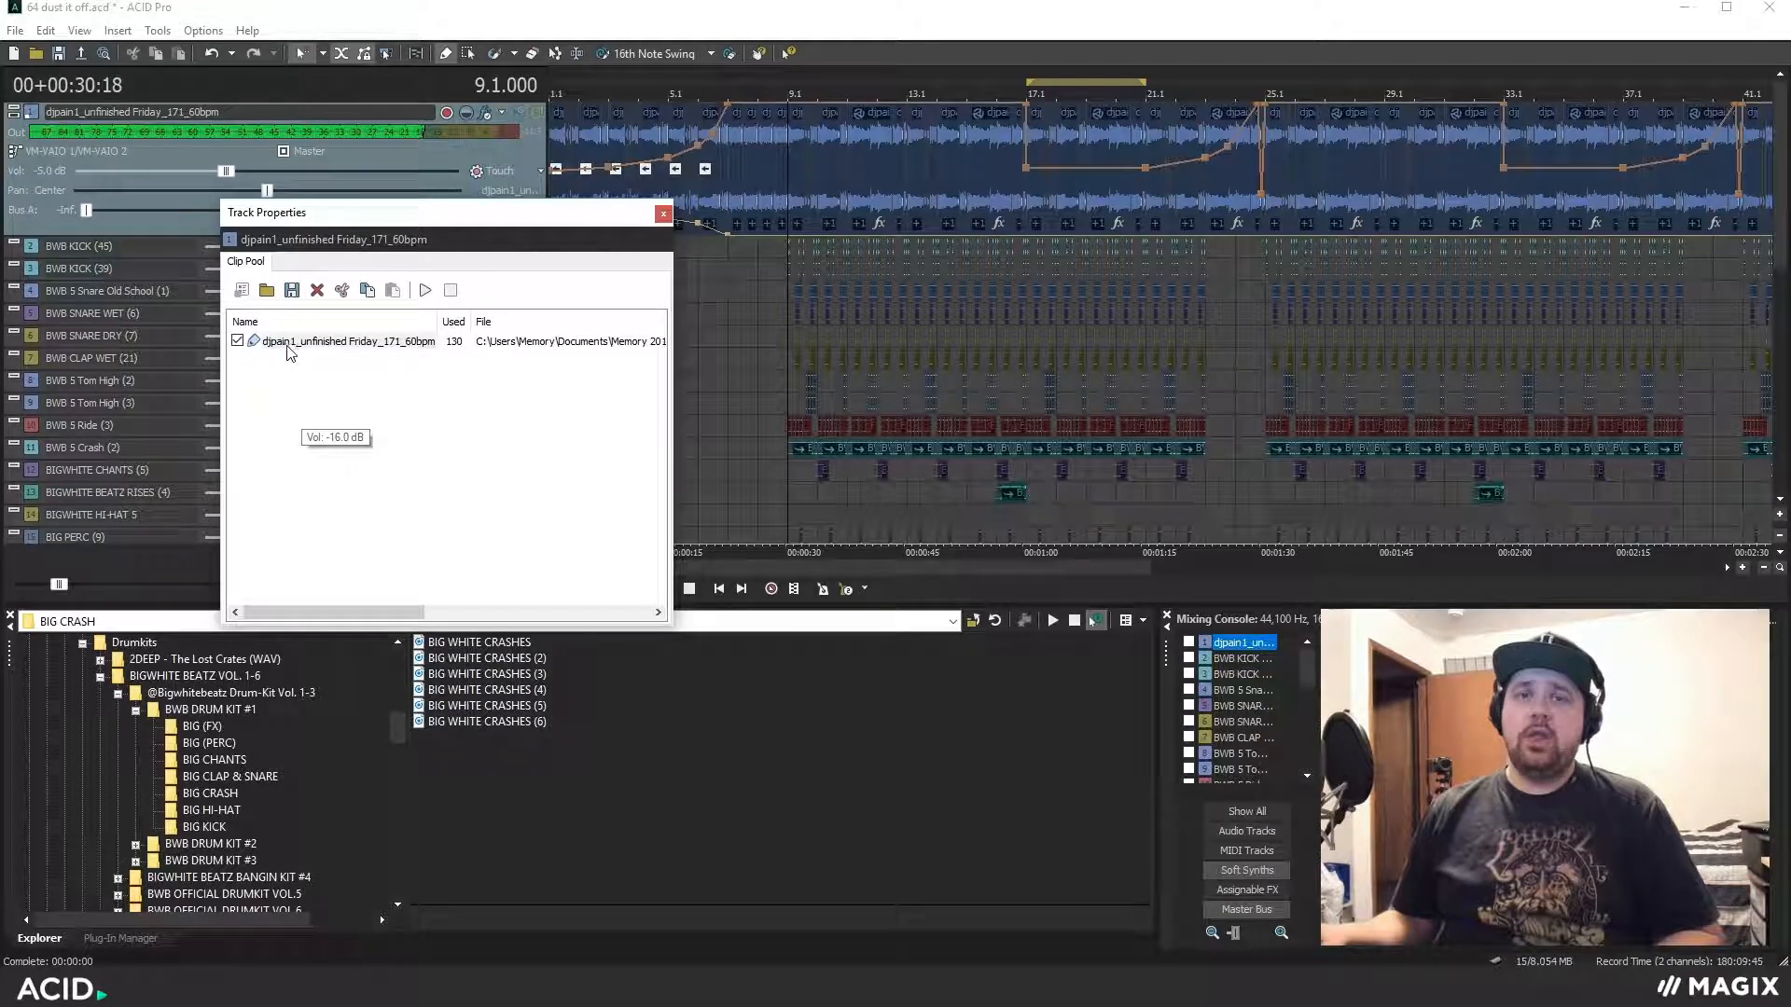
{"action": "double_click", "coordinate": [300, 343]}
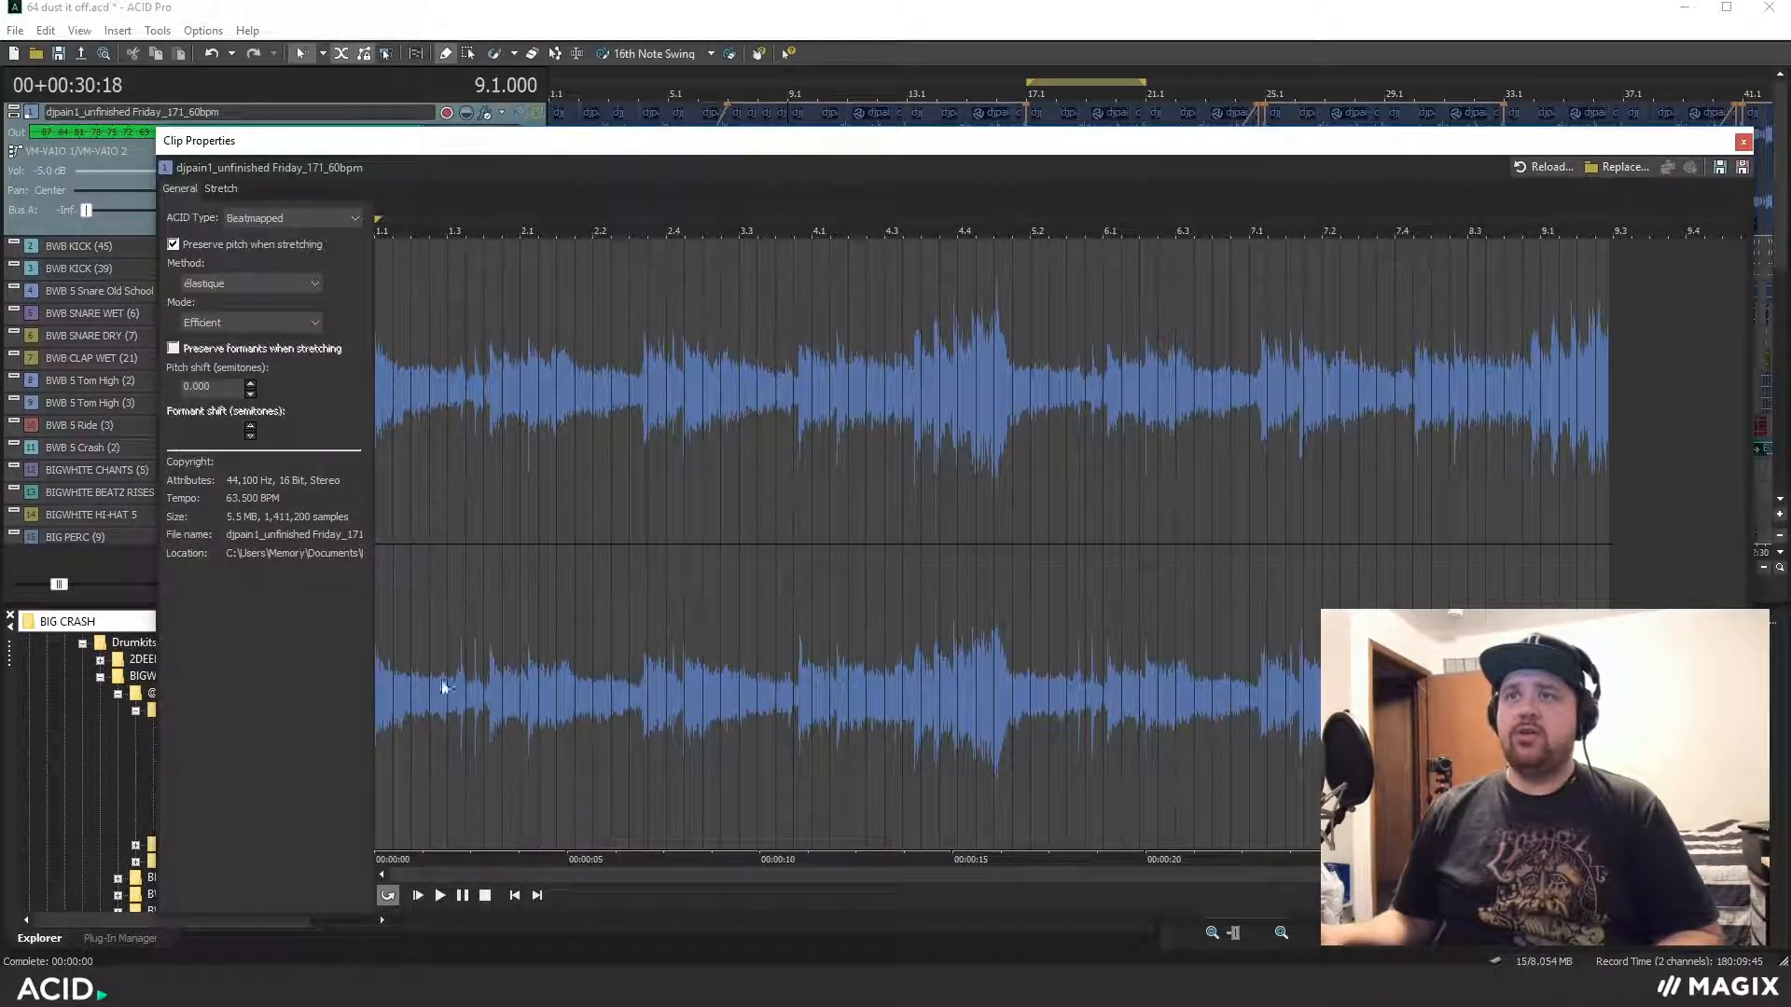
Listen to the sample in its clip properties and check which ACID types are available for it
{"action": "left_click", "coordinate": [419, 898]}
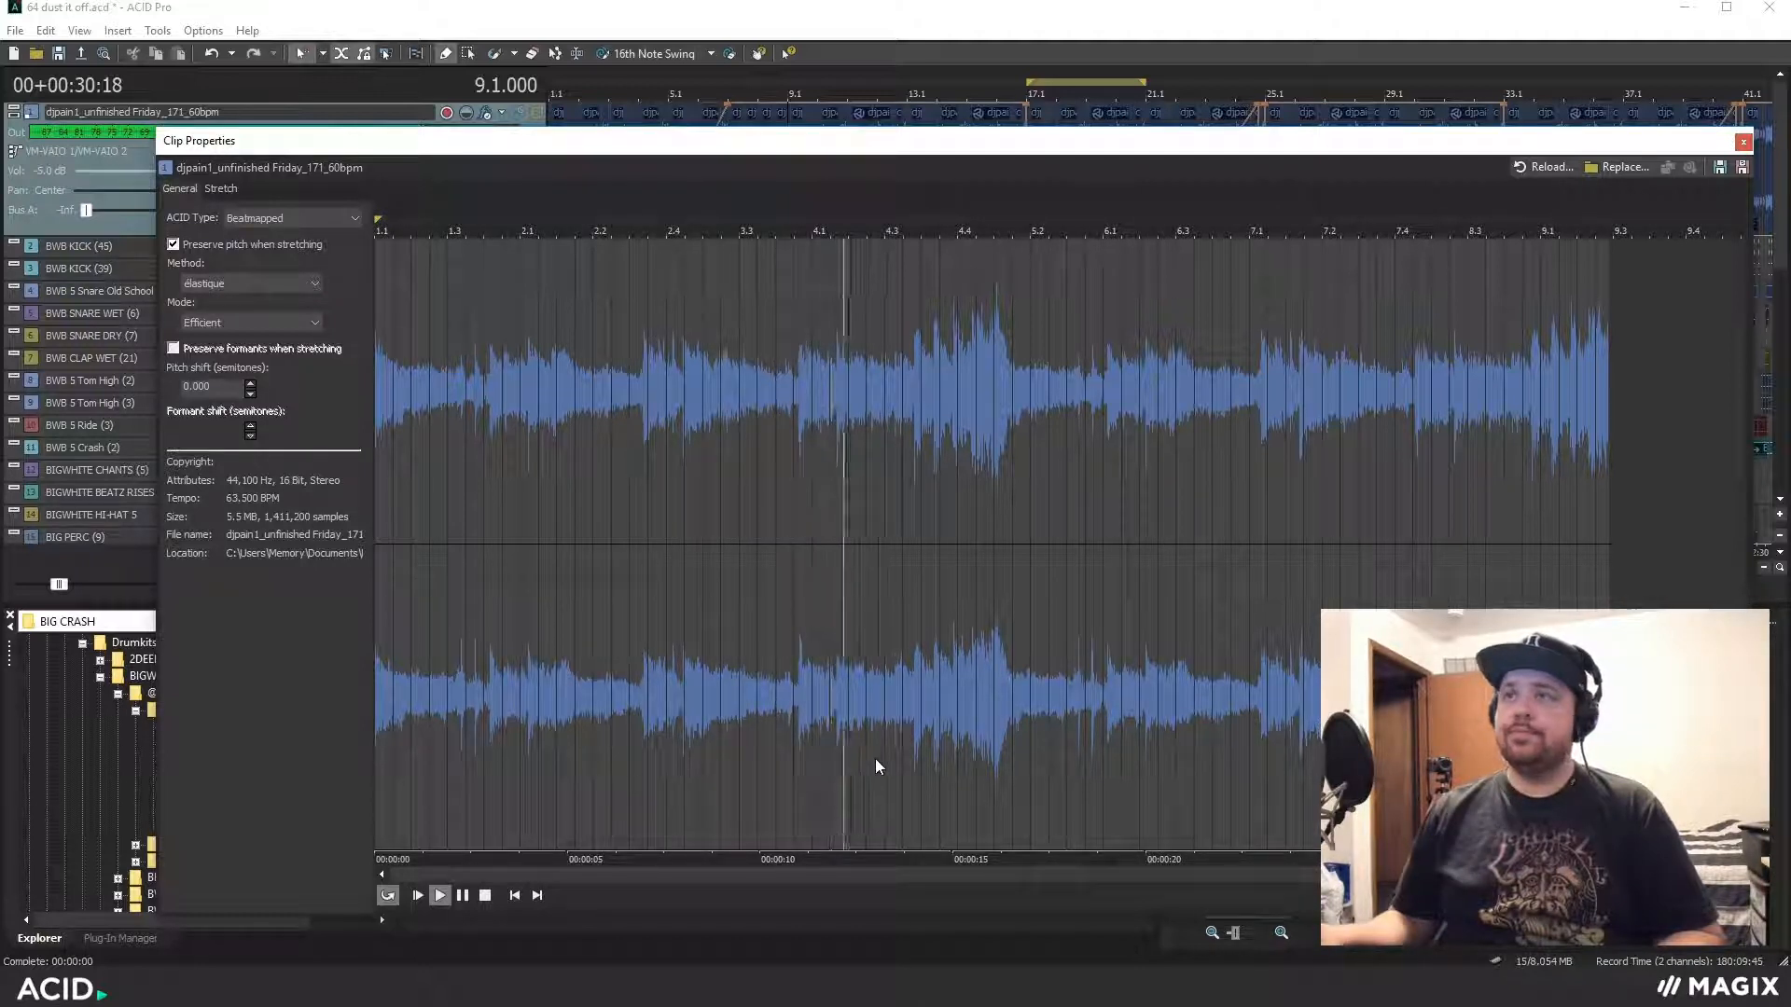
{"action": "left_click", "coordinate": [485, 897]}
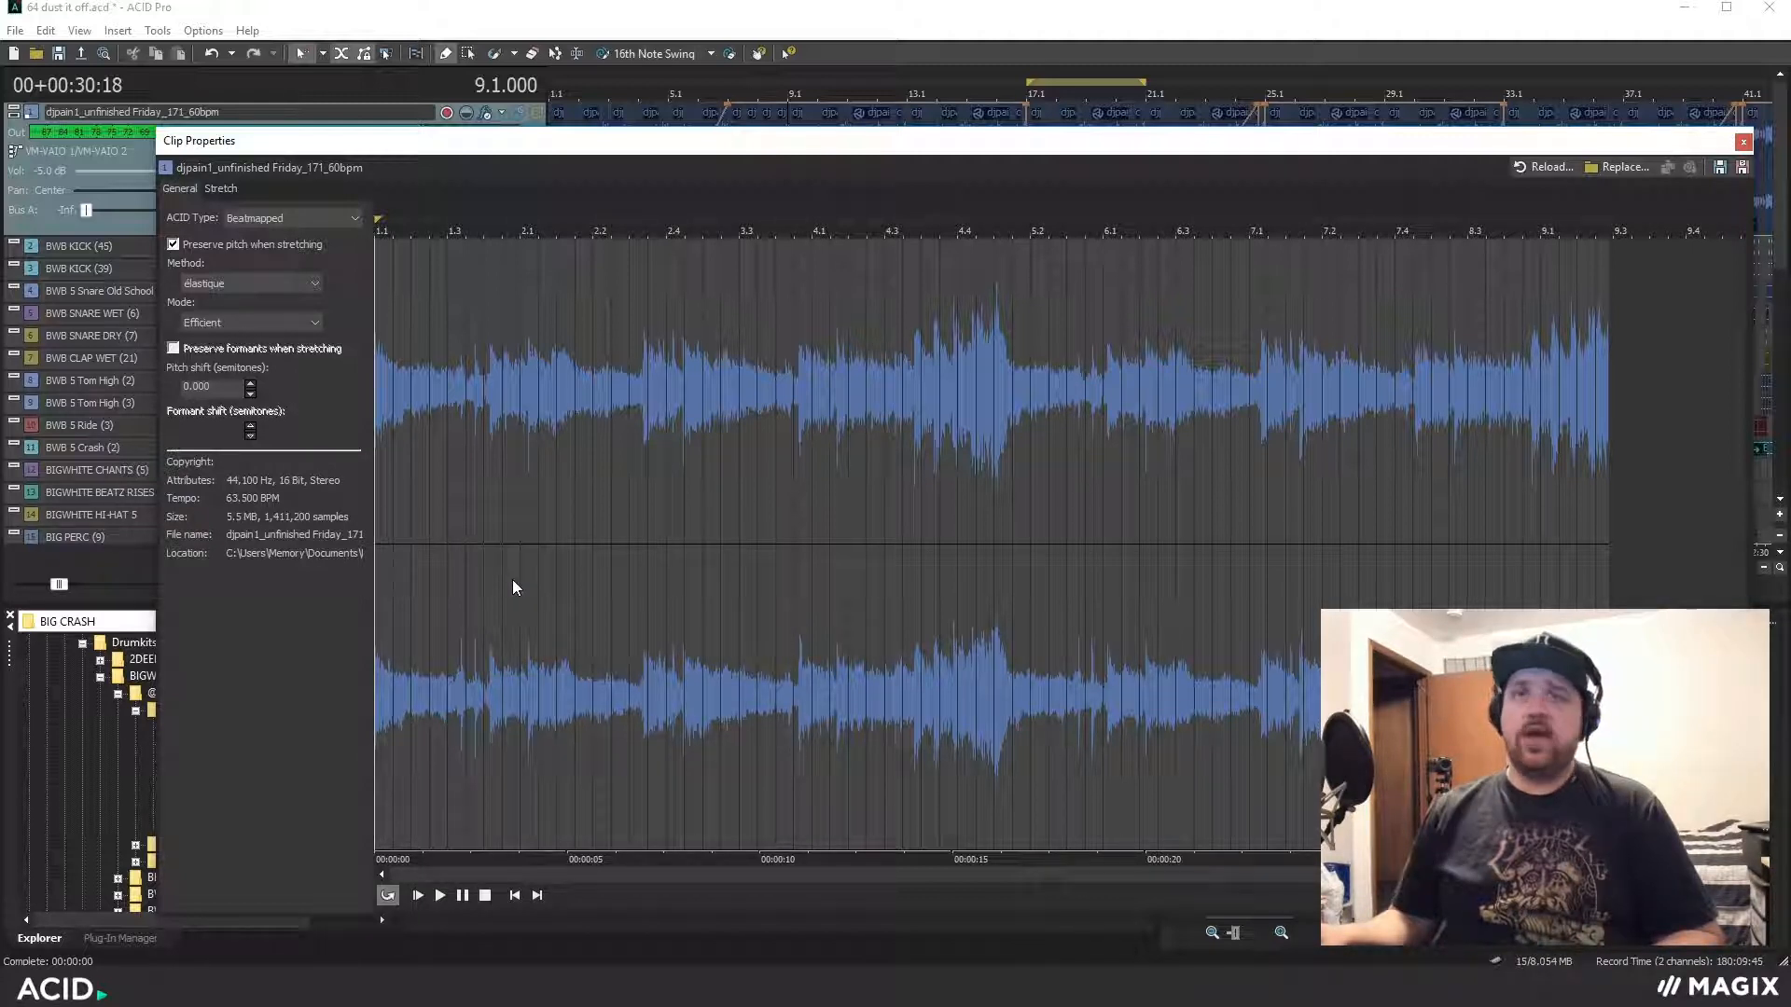
{"action": "left_click", "coordinate": [330, 217]}
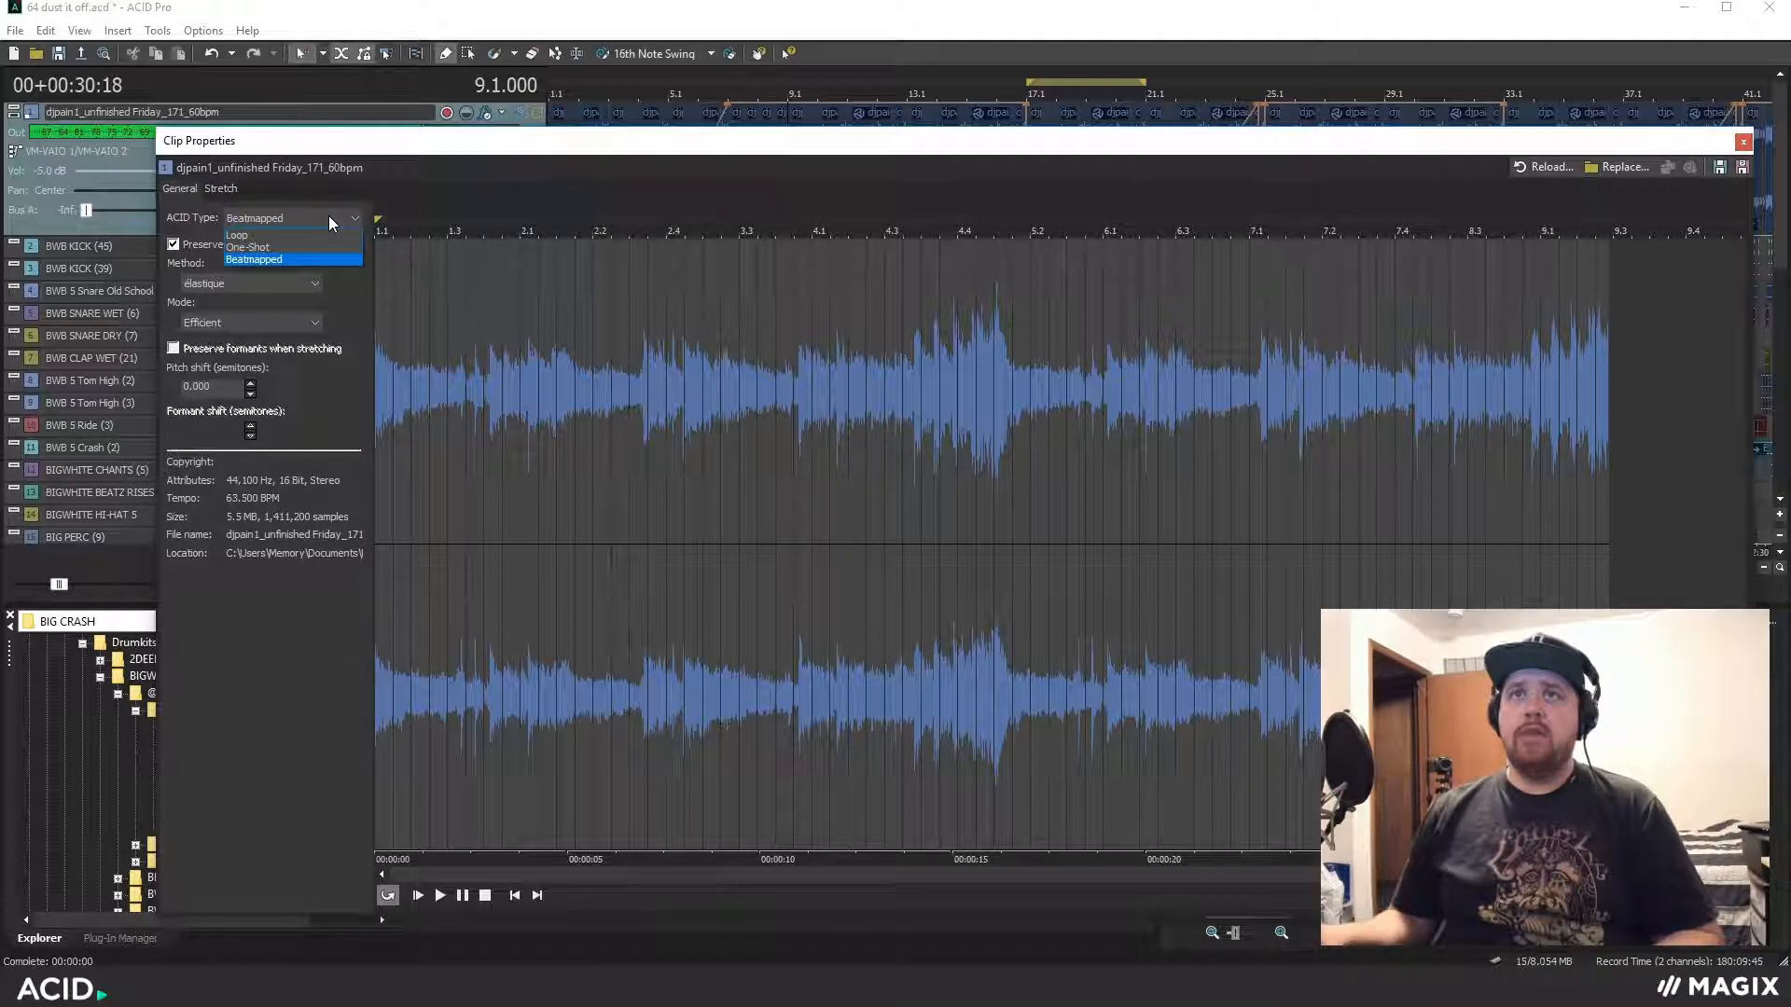
{"action": "left_click", "coordinate": [328, 217]}
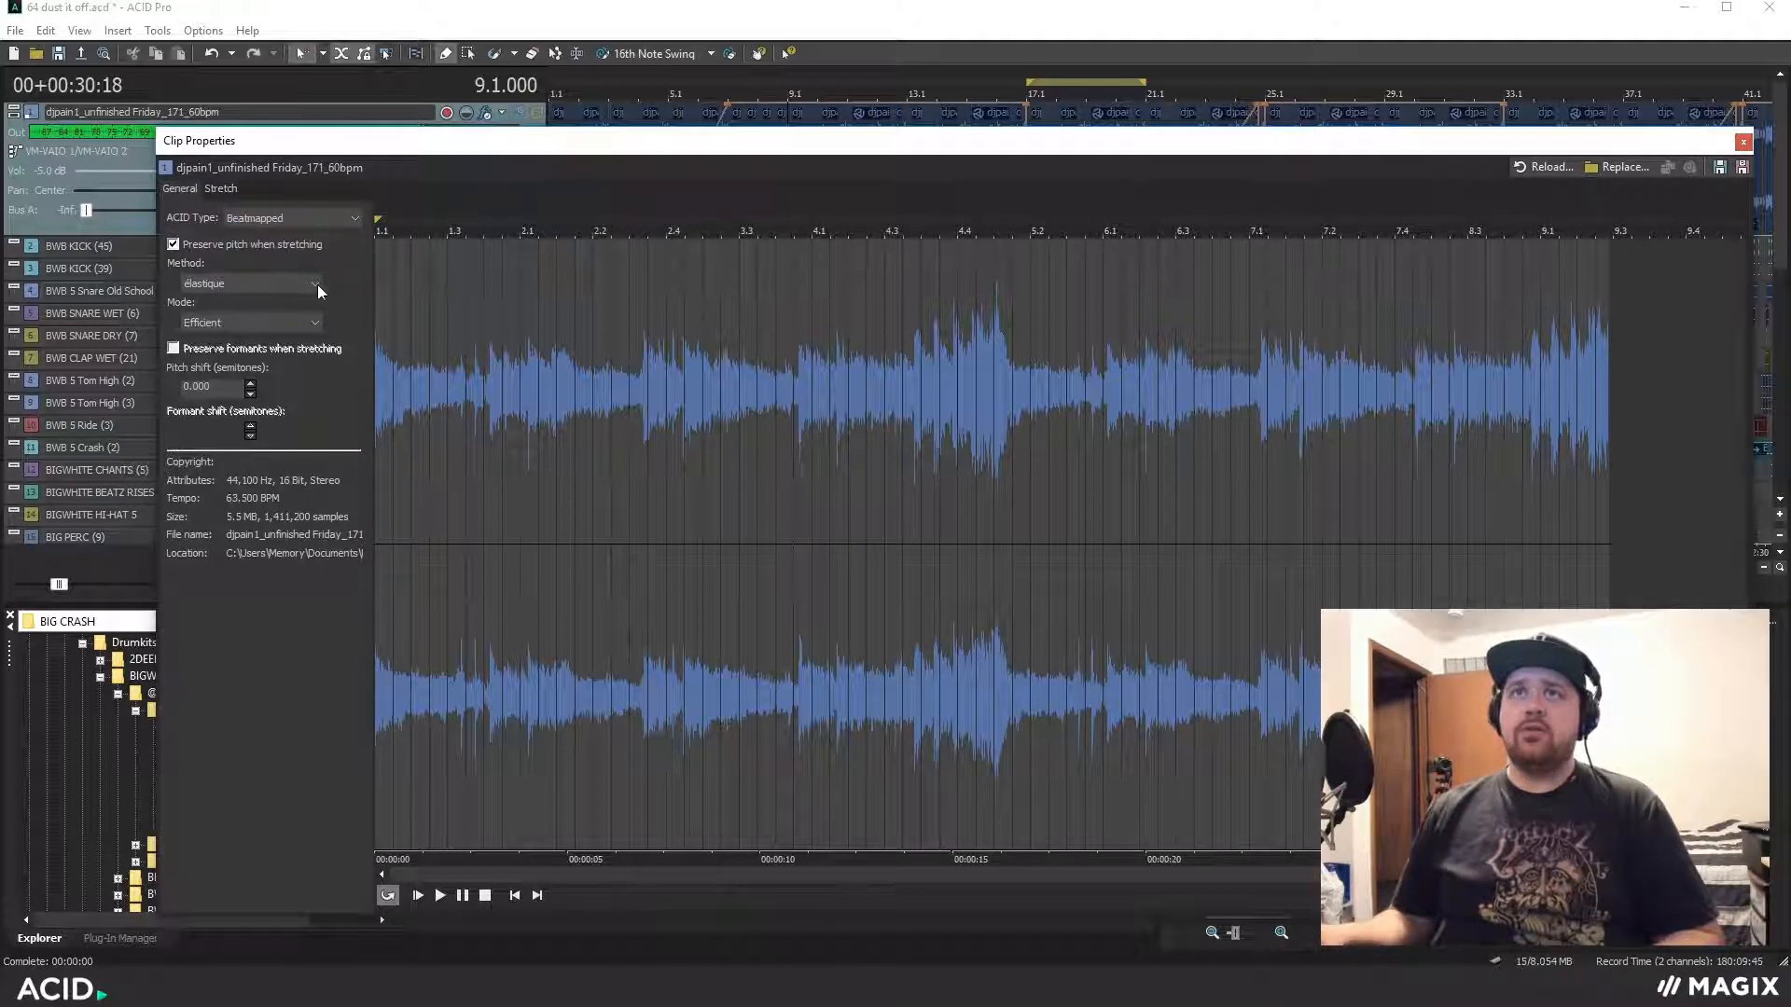
Start the Beatmapper Wizard from the sample's stretch settings and move the first downbeat to the very start of the waveform
{"action": "left_click", "coordinate": [215, 188]}
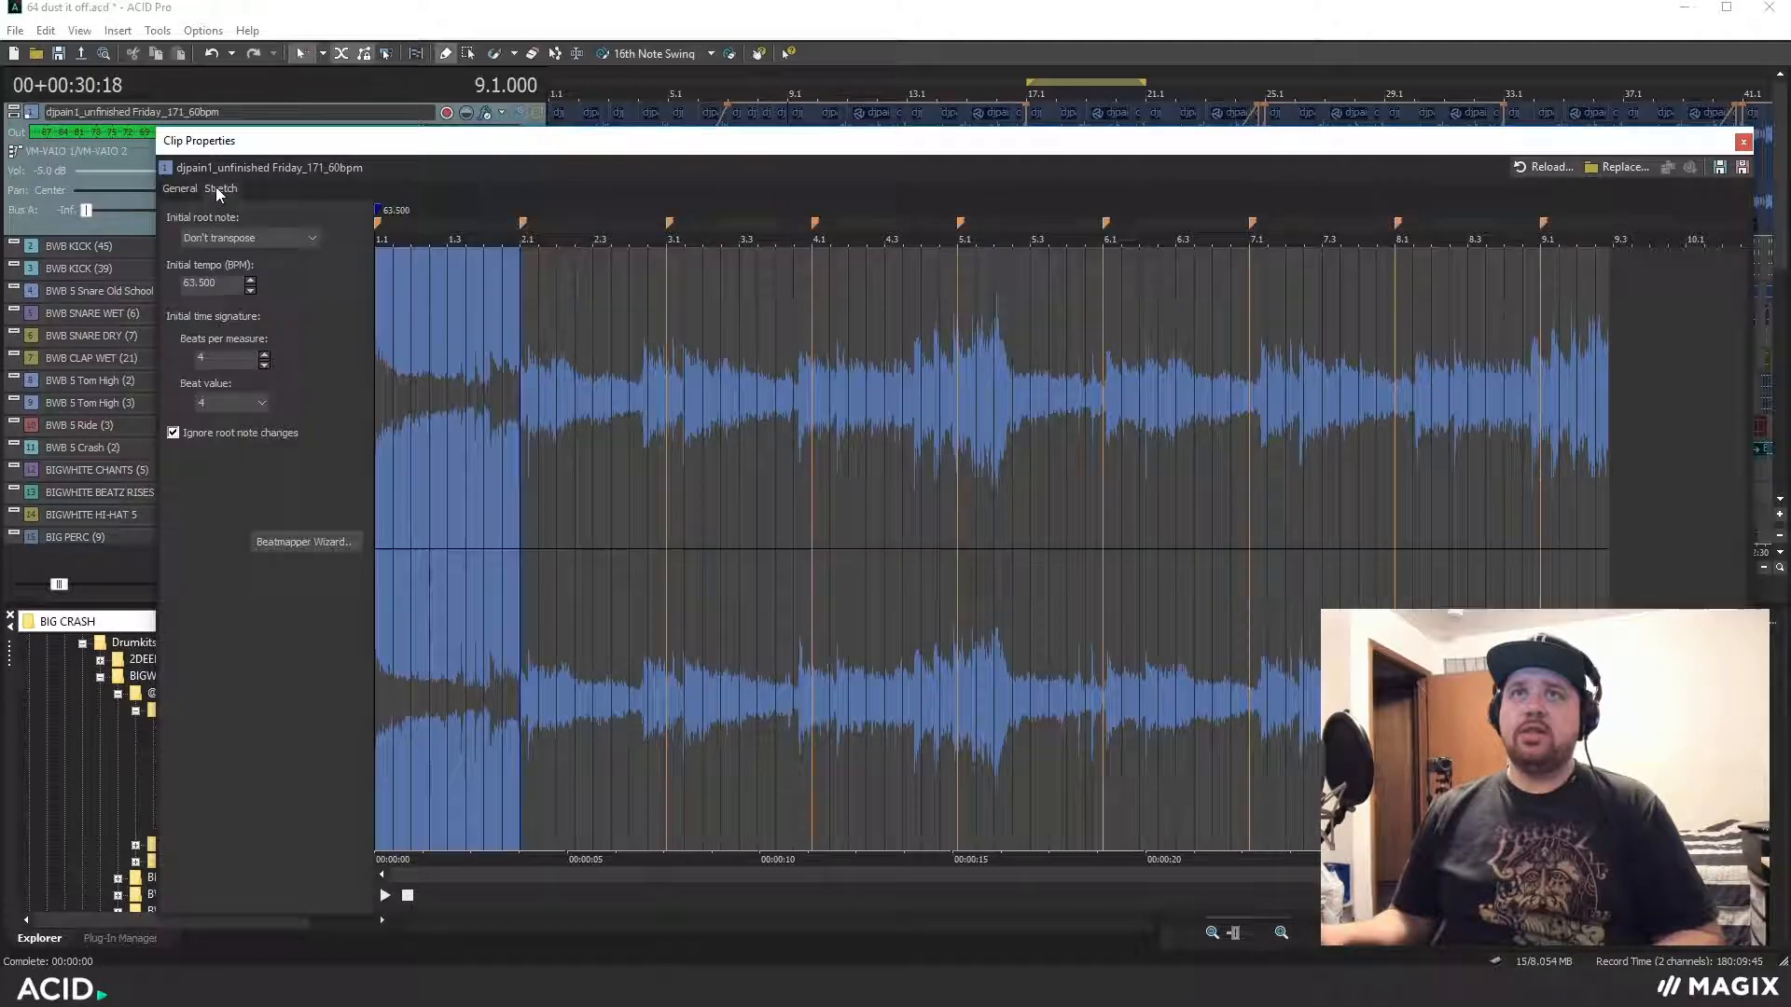
{"action": "left_click", "coordinate": [317, 541]}
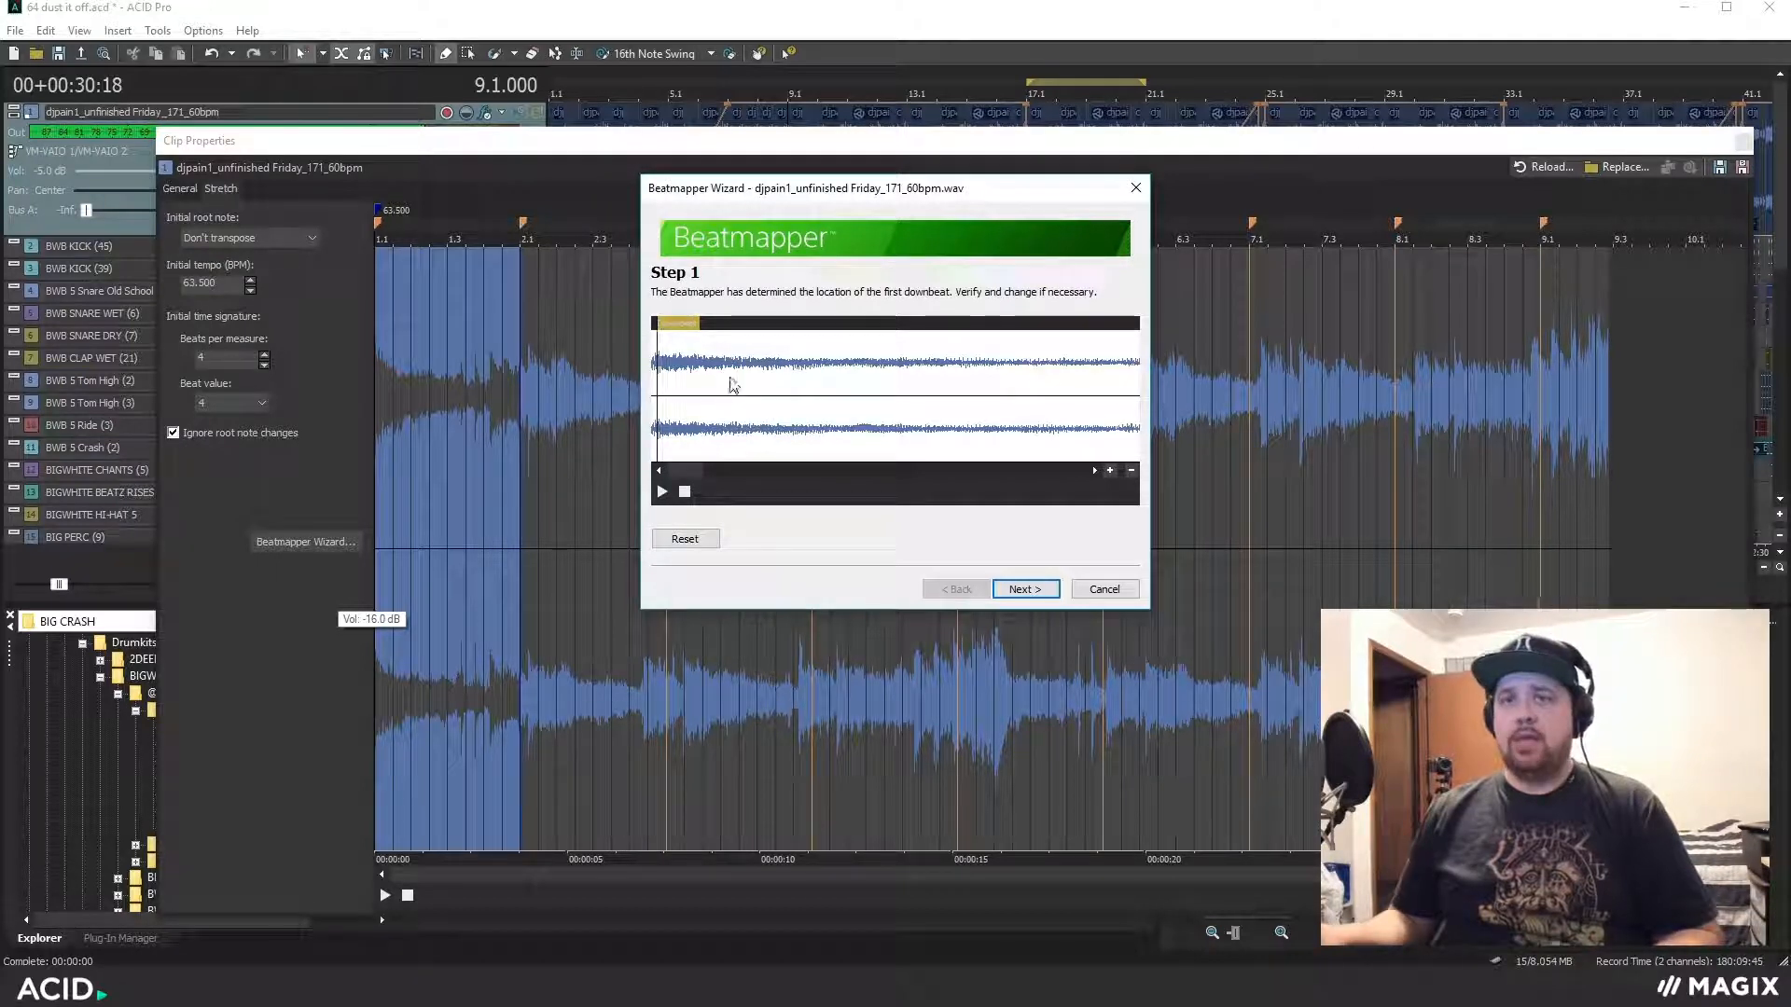
{"action": "left_click_drag", "start_coordinate": [693, 331], "coordinate": [660, 332]}
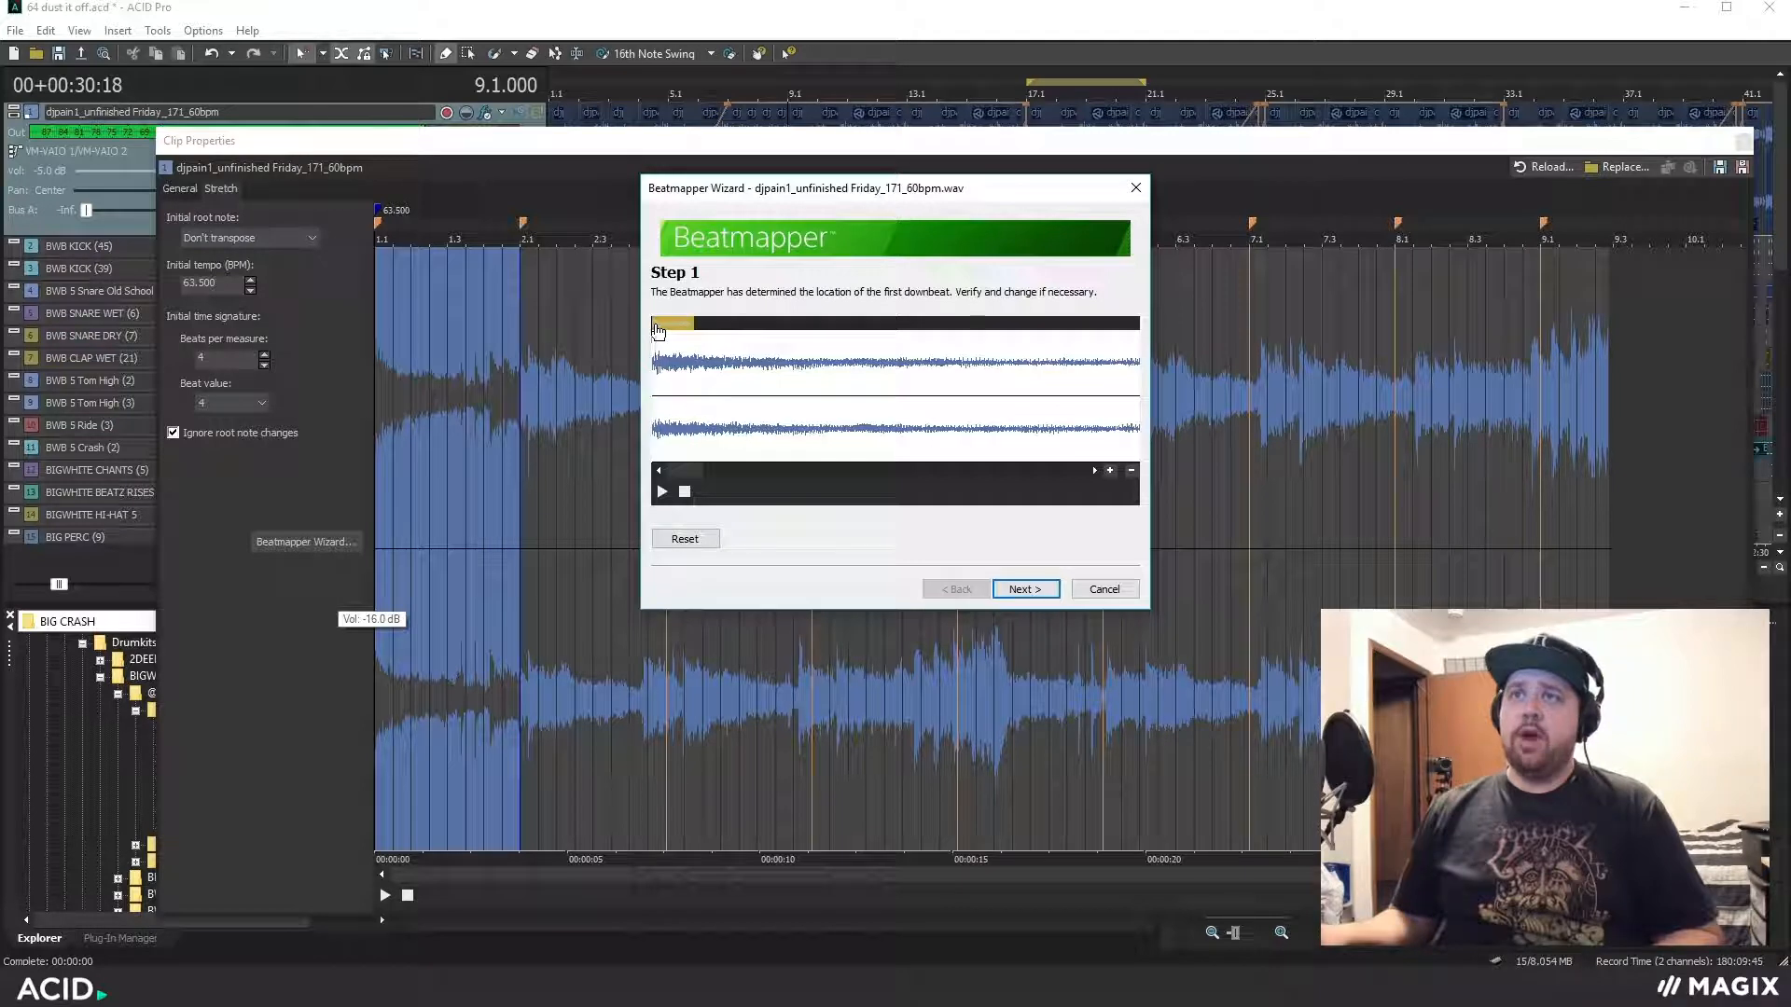
{"action": "left_click", "coordinate": [1024, 589]}
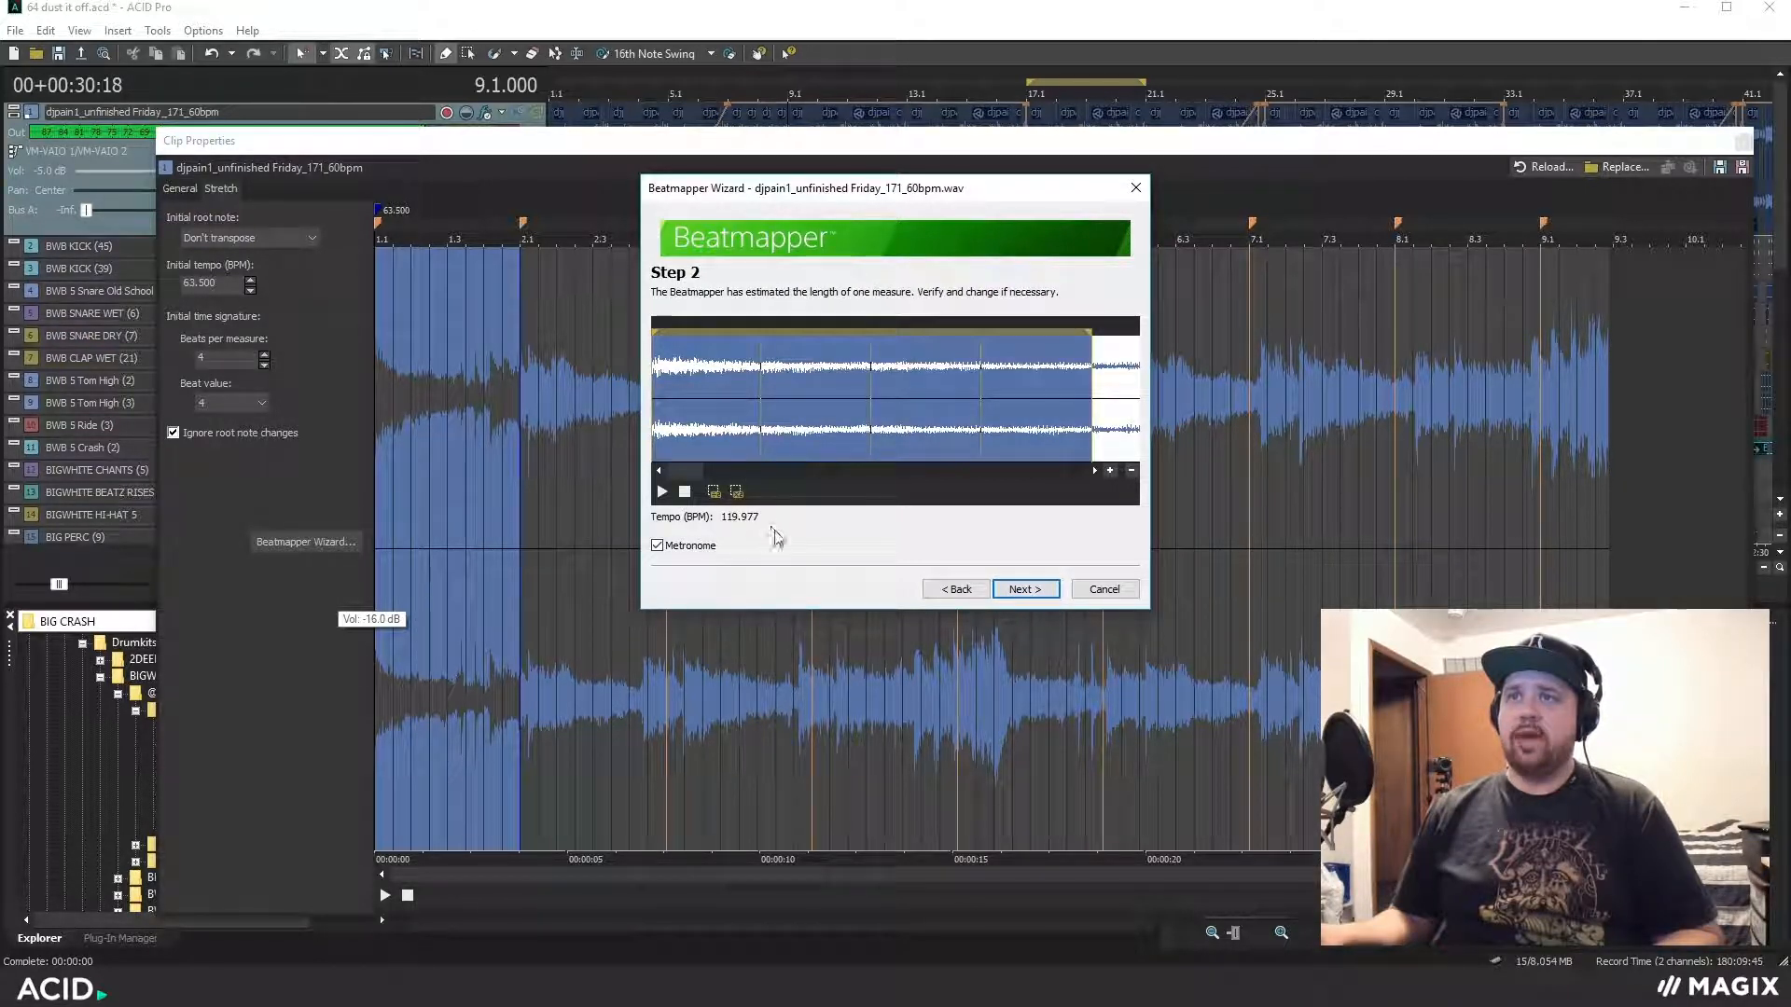
Double the estimated measure length for a tempo of 59.988 BPM, audition it with the metronome, and accept it
{"action": "left_click", "coordinate": [737, 491]}
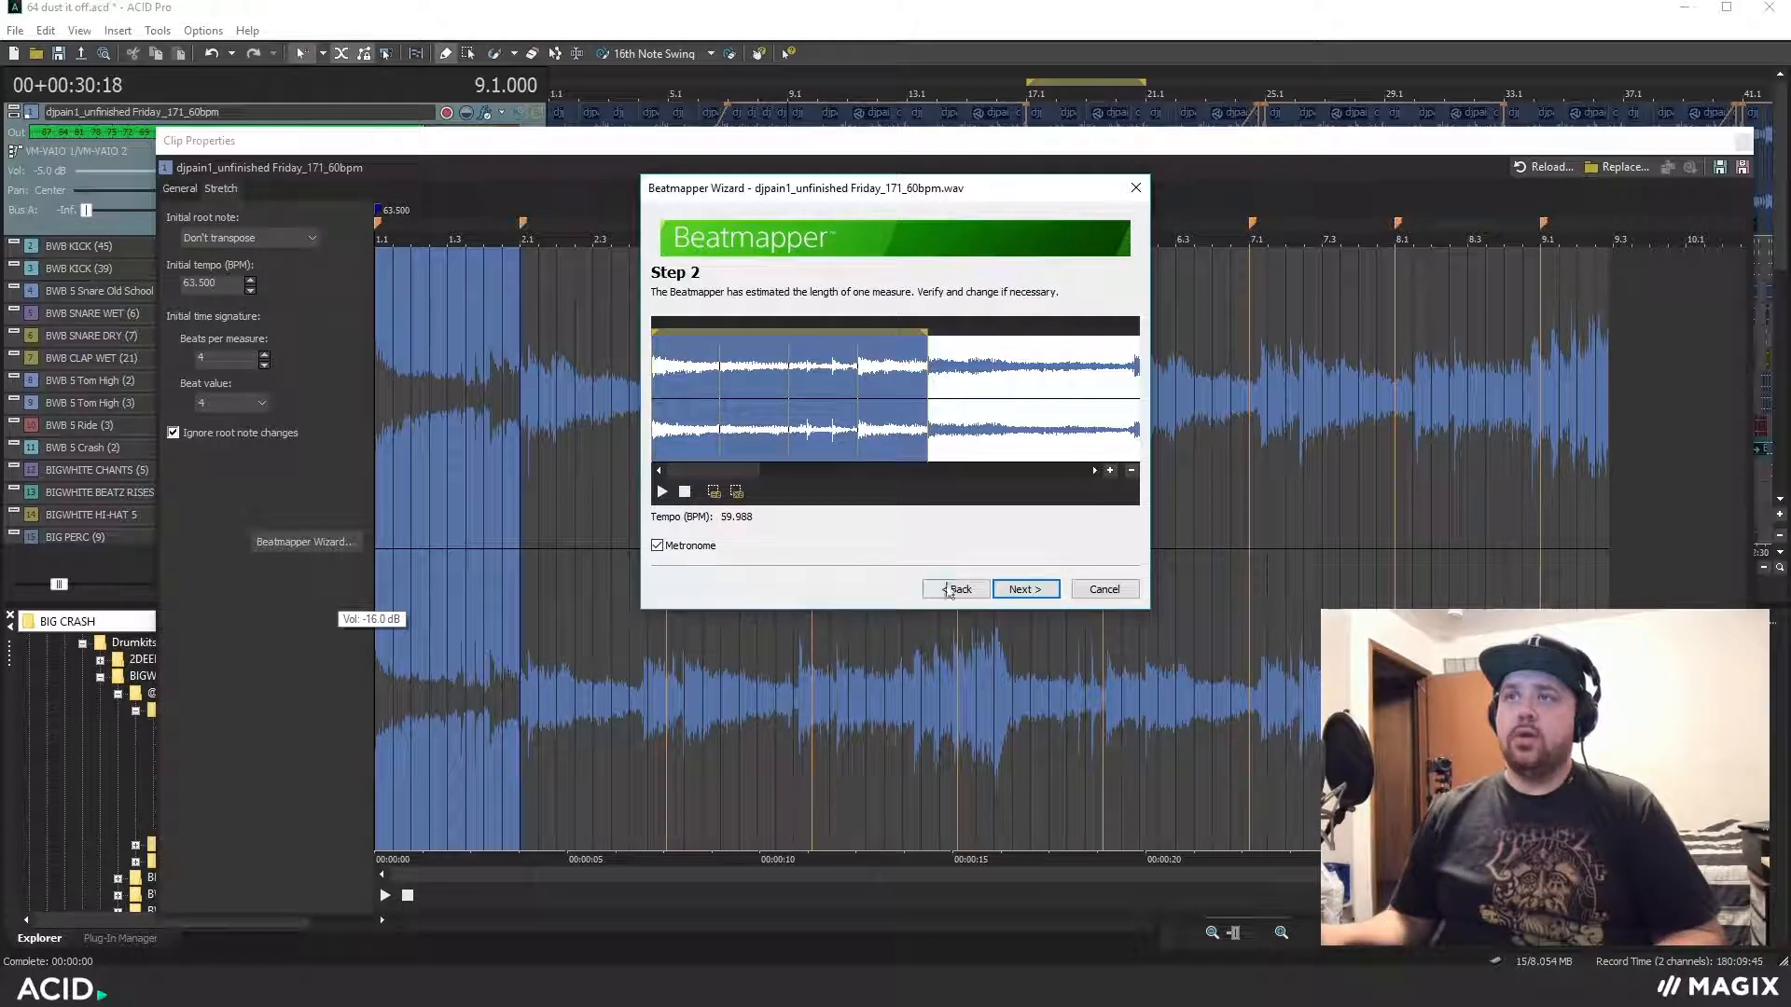
{"action": "left_click", "coordinate": [661, 491]}
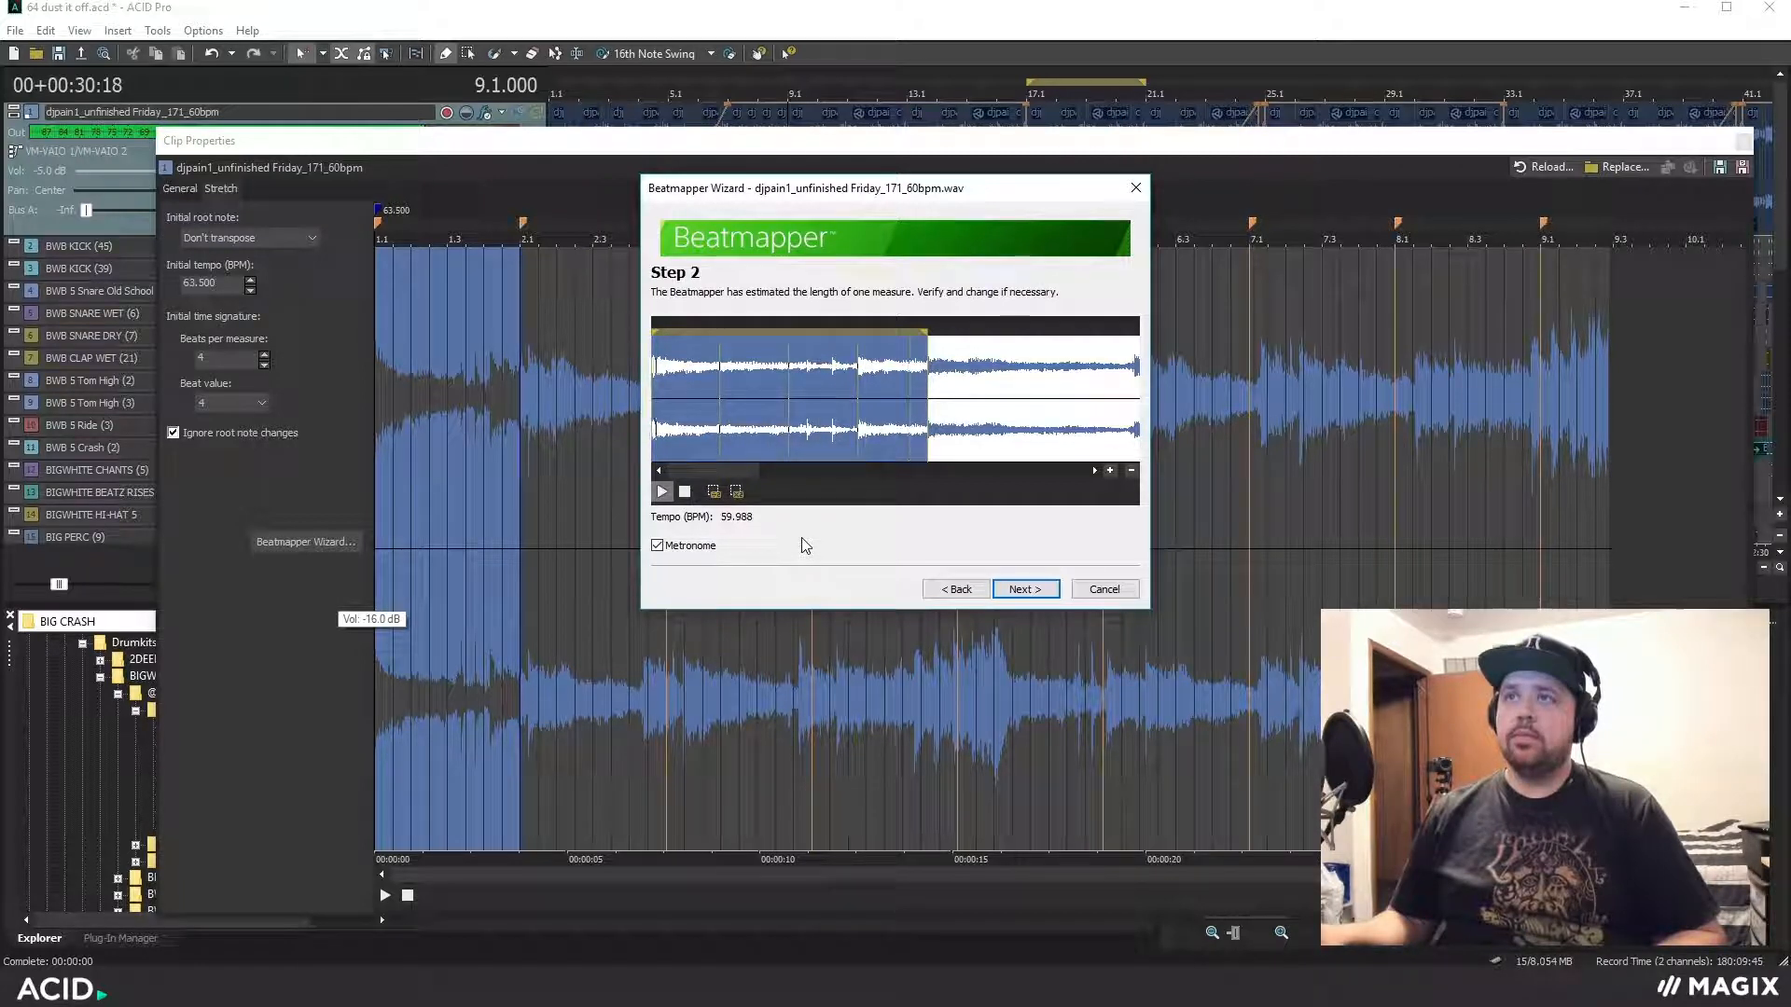
{"action": "left_click", "coordinate": [1095, 470]}
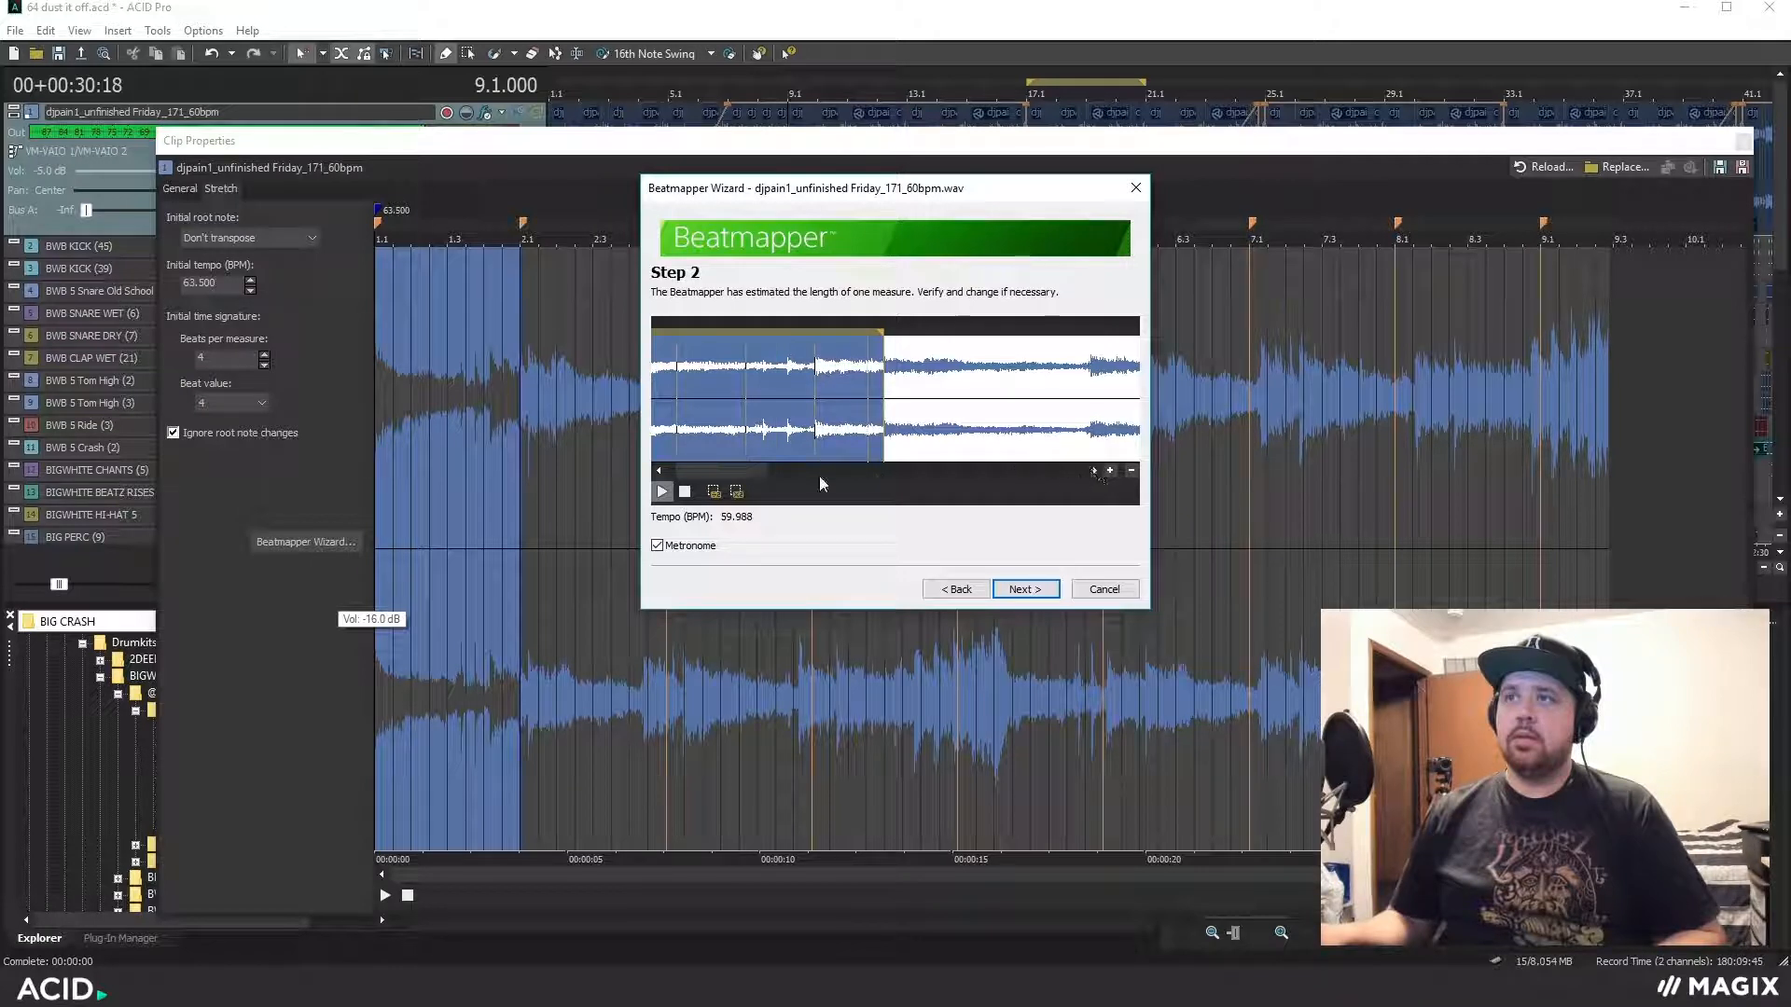
{"action": "left_click", "coordinate": [659, 470]}
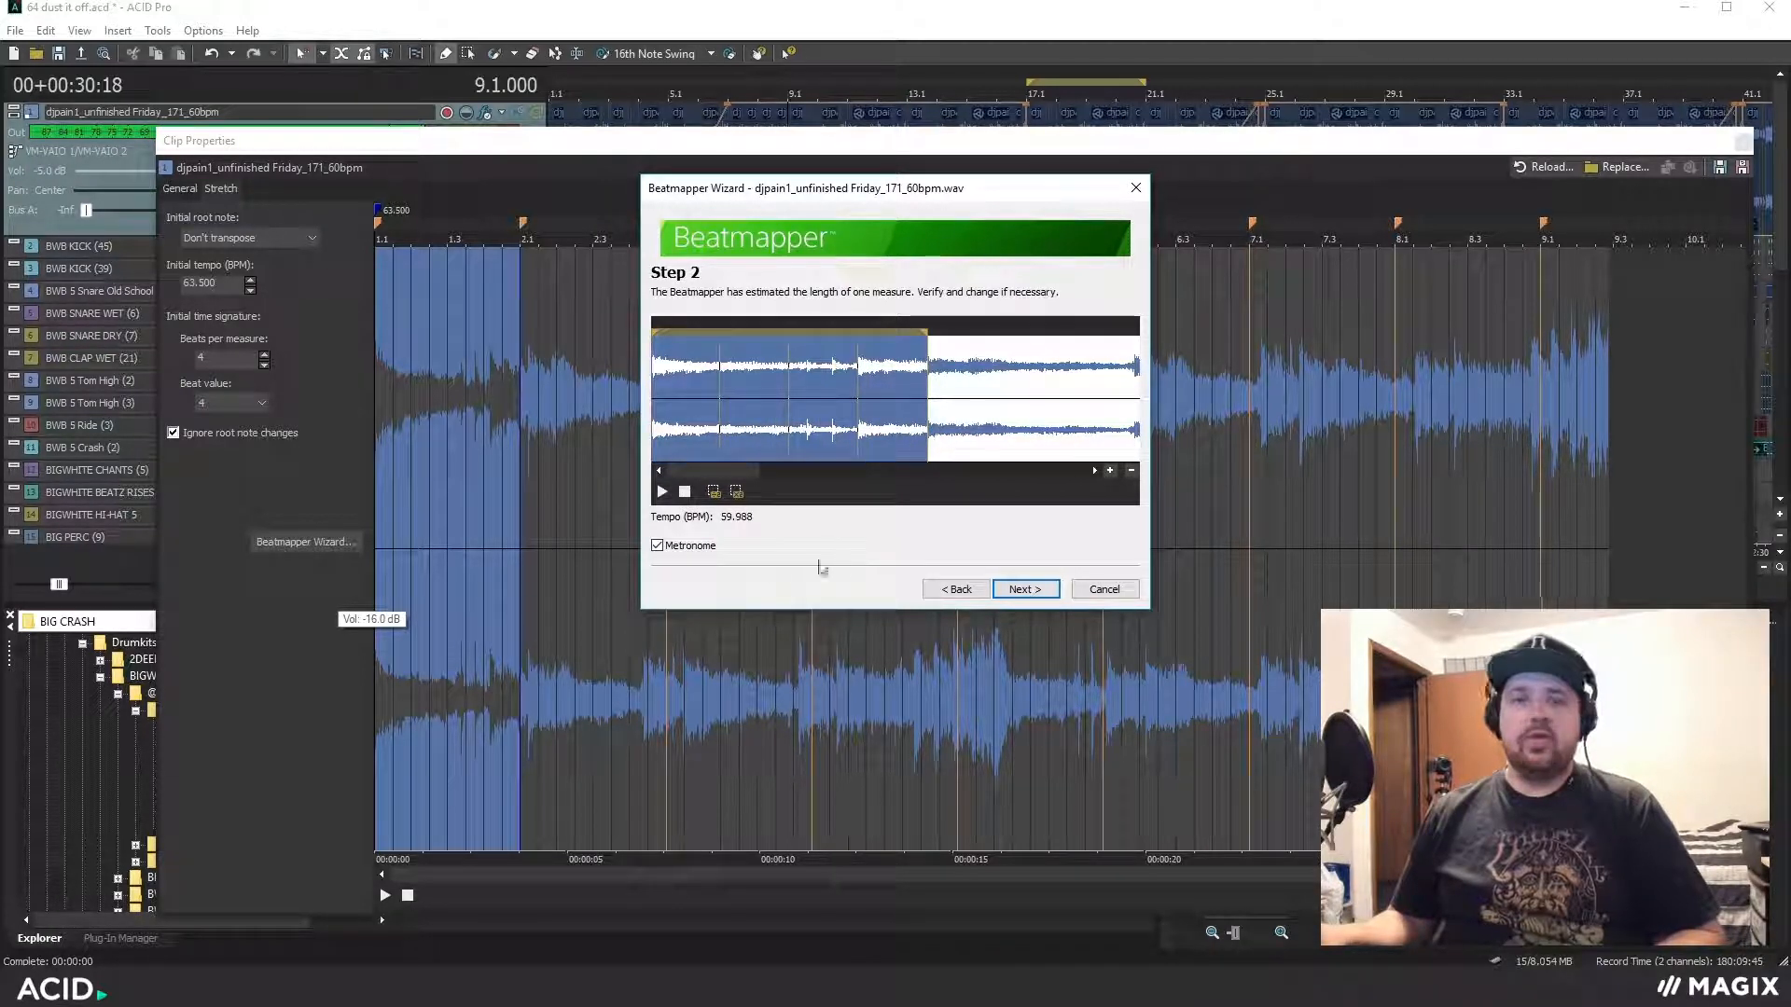
{"action": "left_click", "coordinate": [1033, 588]}
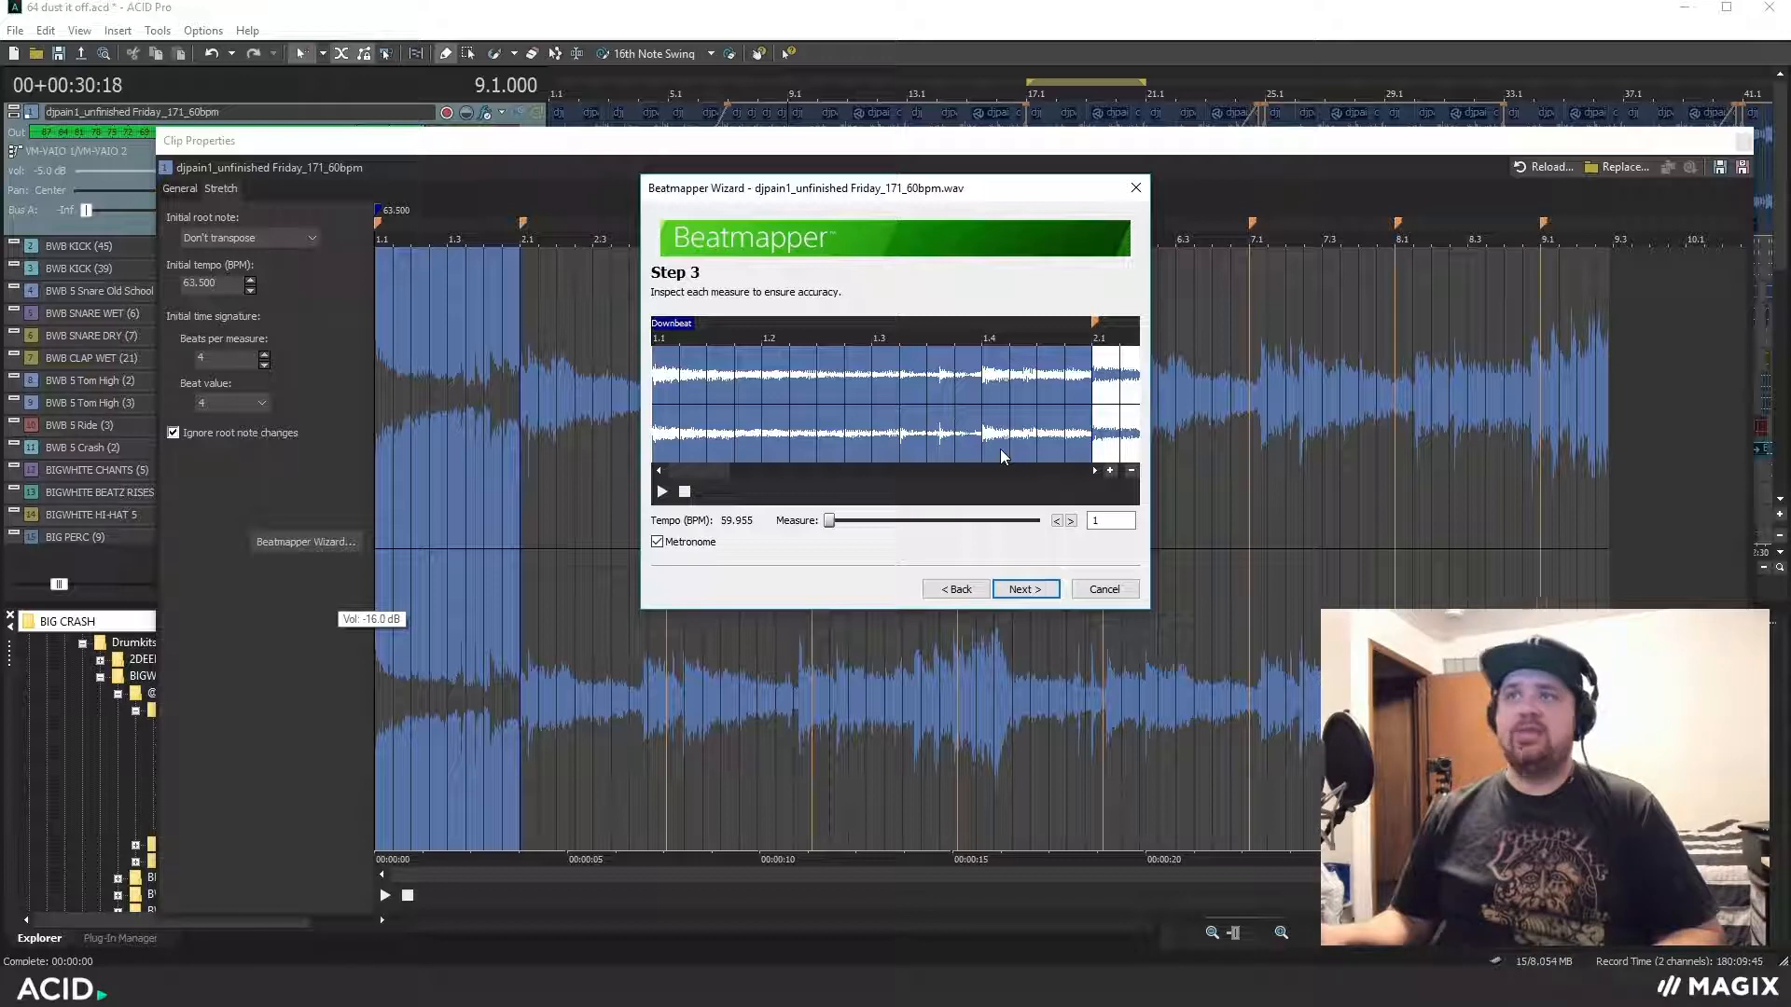
Audition measures 1 through 4 against the metronome and finish the Beatmapper Wizard
{"action": "left_click", "coordinate": [661, 492]}
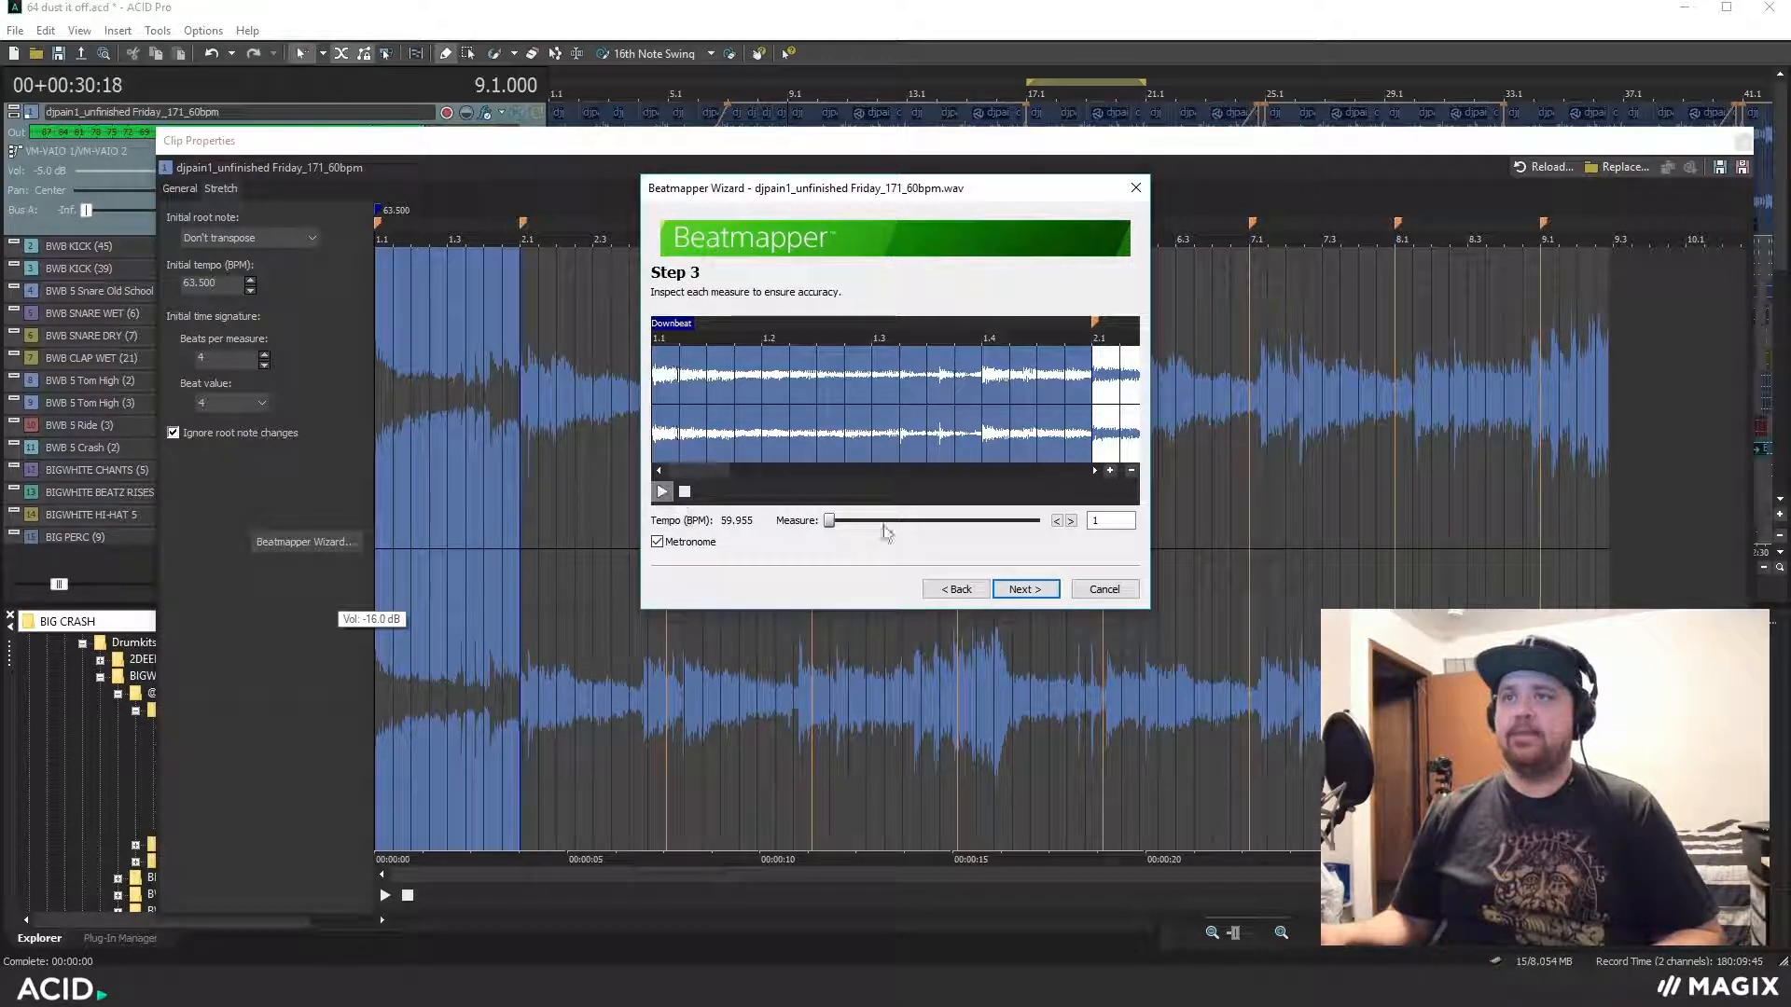
{"action": "left_click", "coordinate": [1072, 520]}
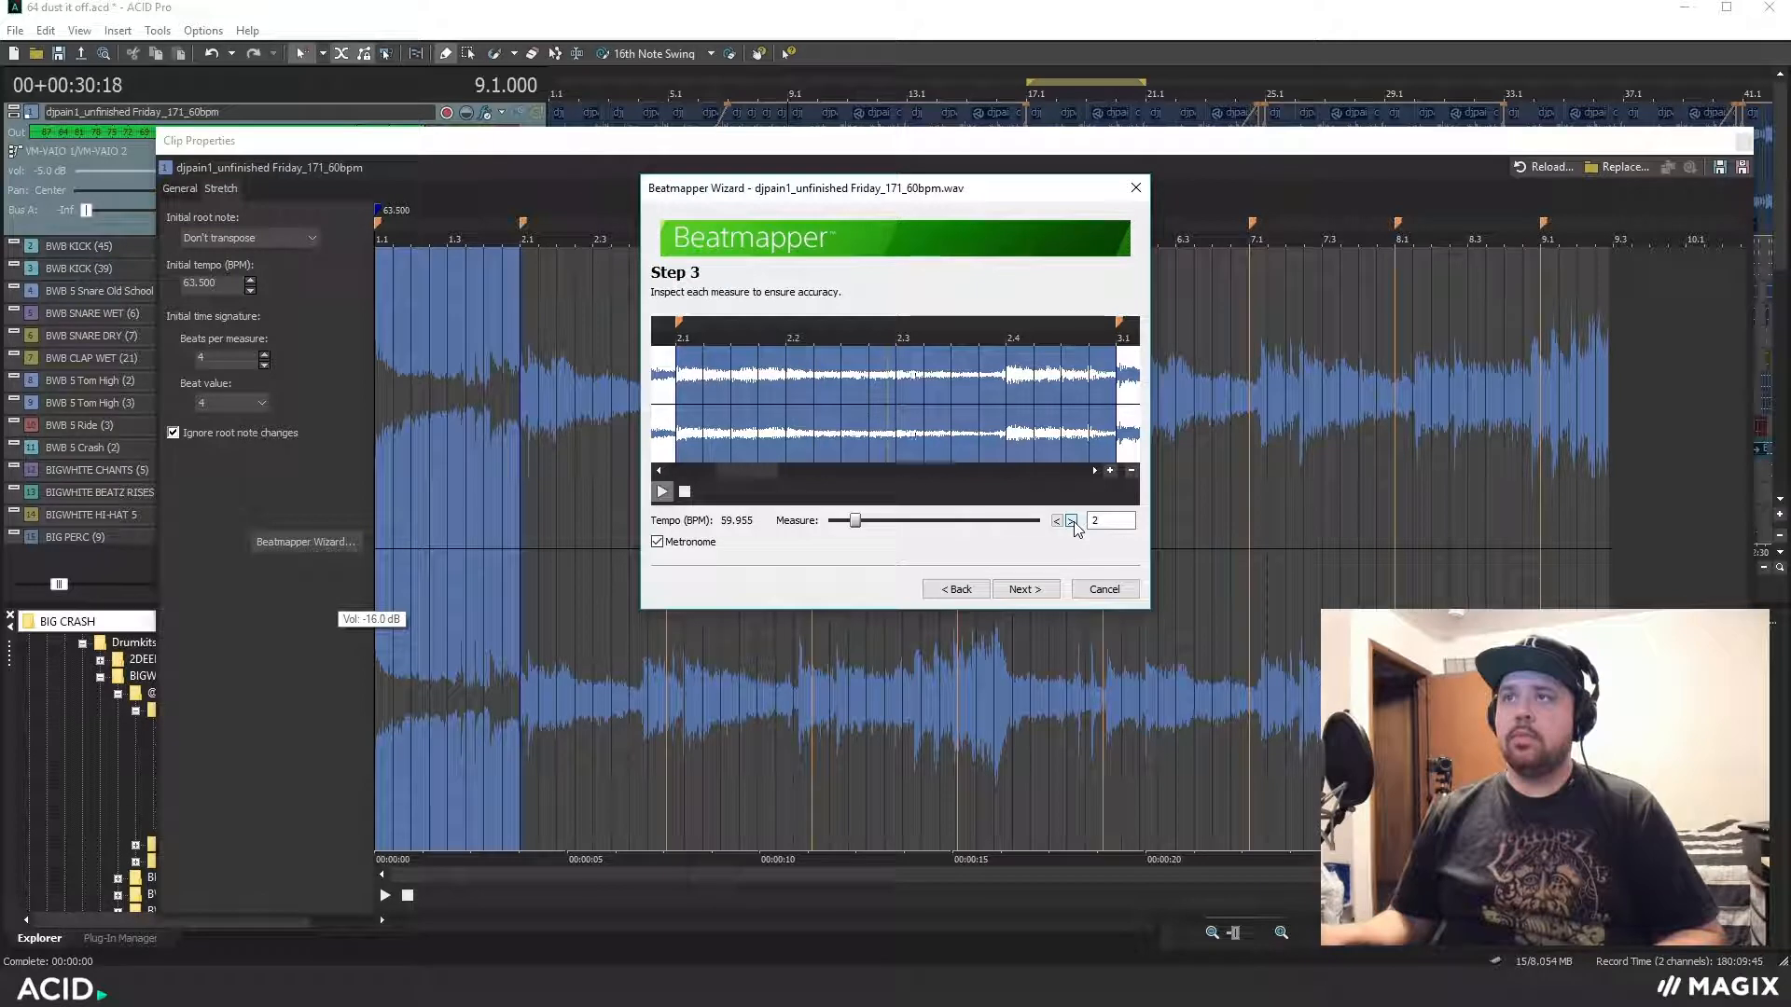
{"action": "left_click", "coordinate": [1072, 520]}
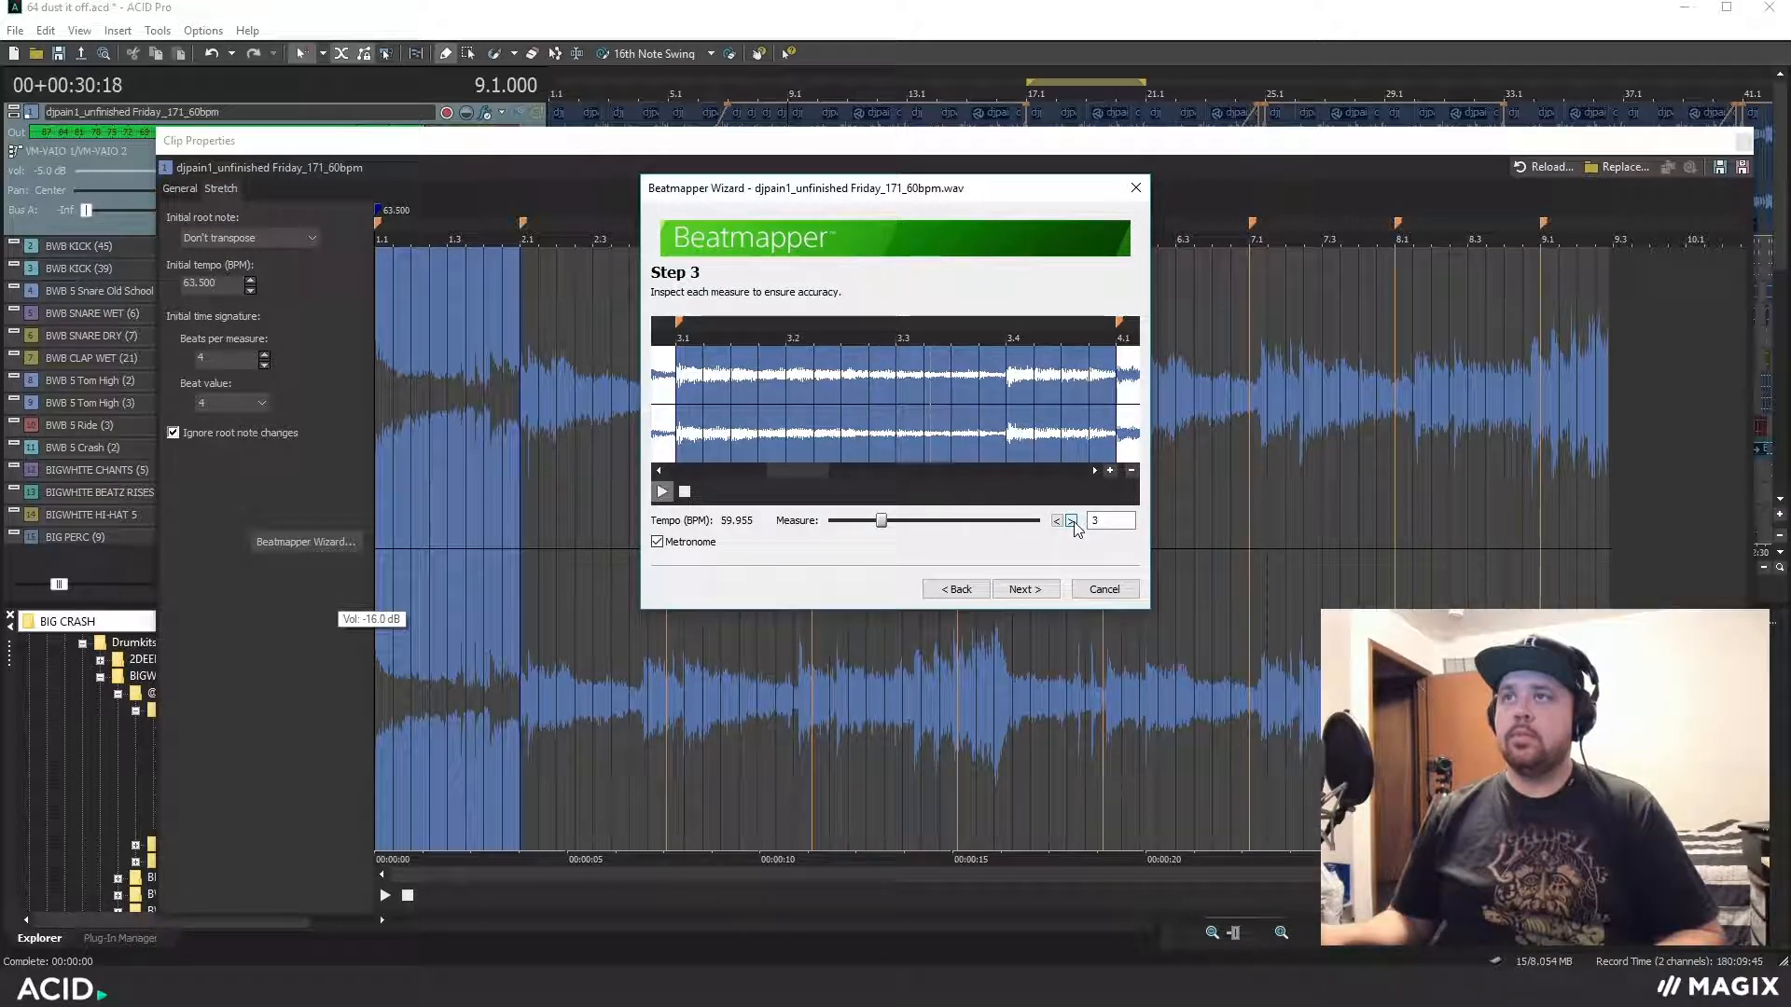
{"action": "left_click", "coordinate": [1071, 521]}
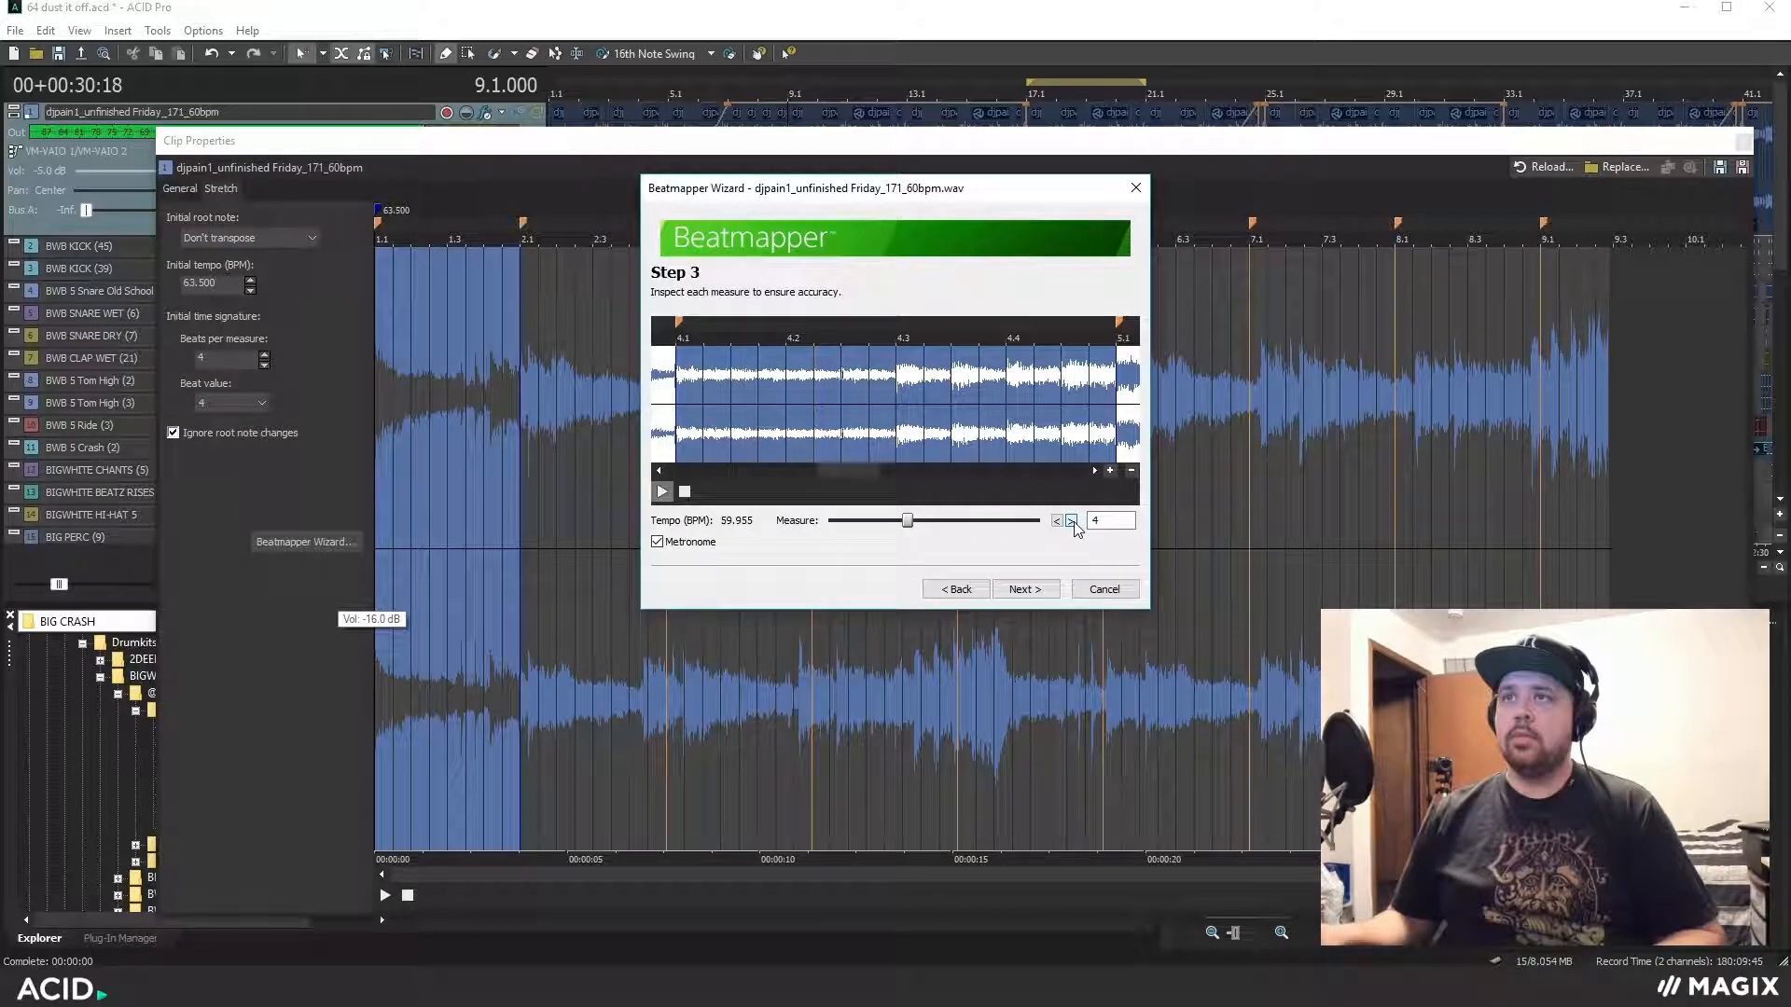
{"action": "left_click", "coordinate": [1025, 589]}
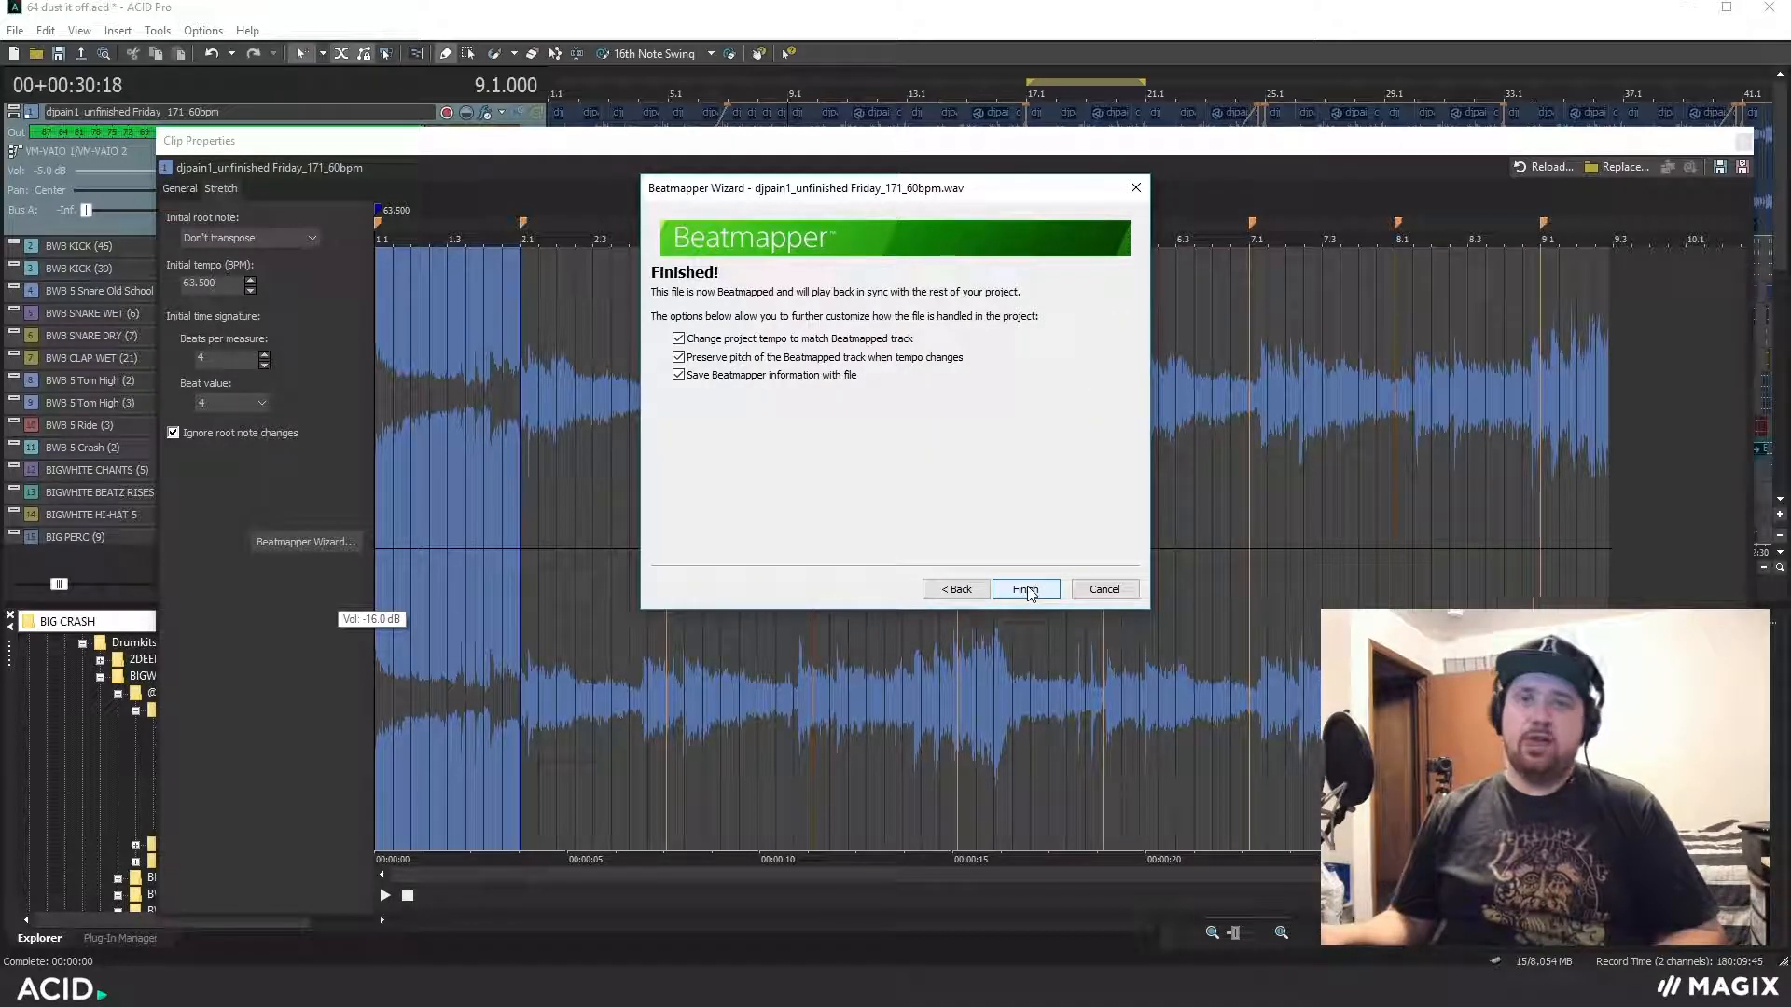
{"action": "left_click", "coordinate": [1024, 589]}
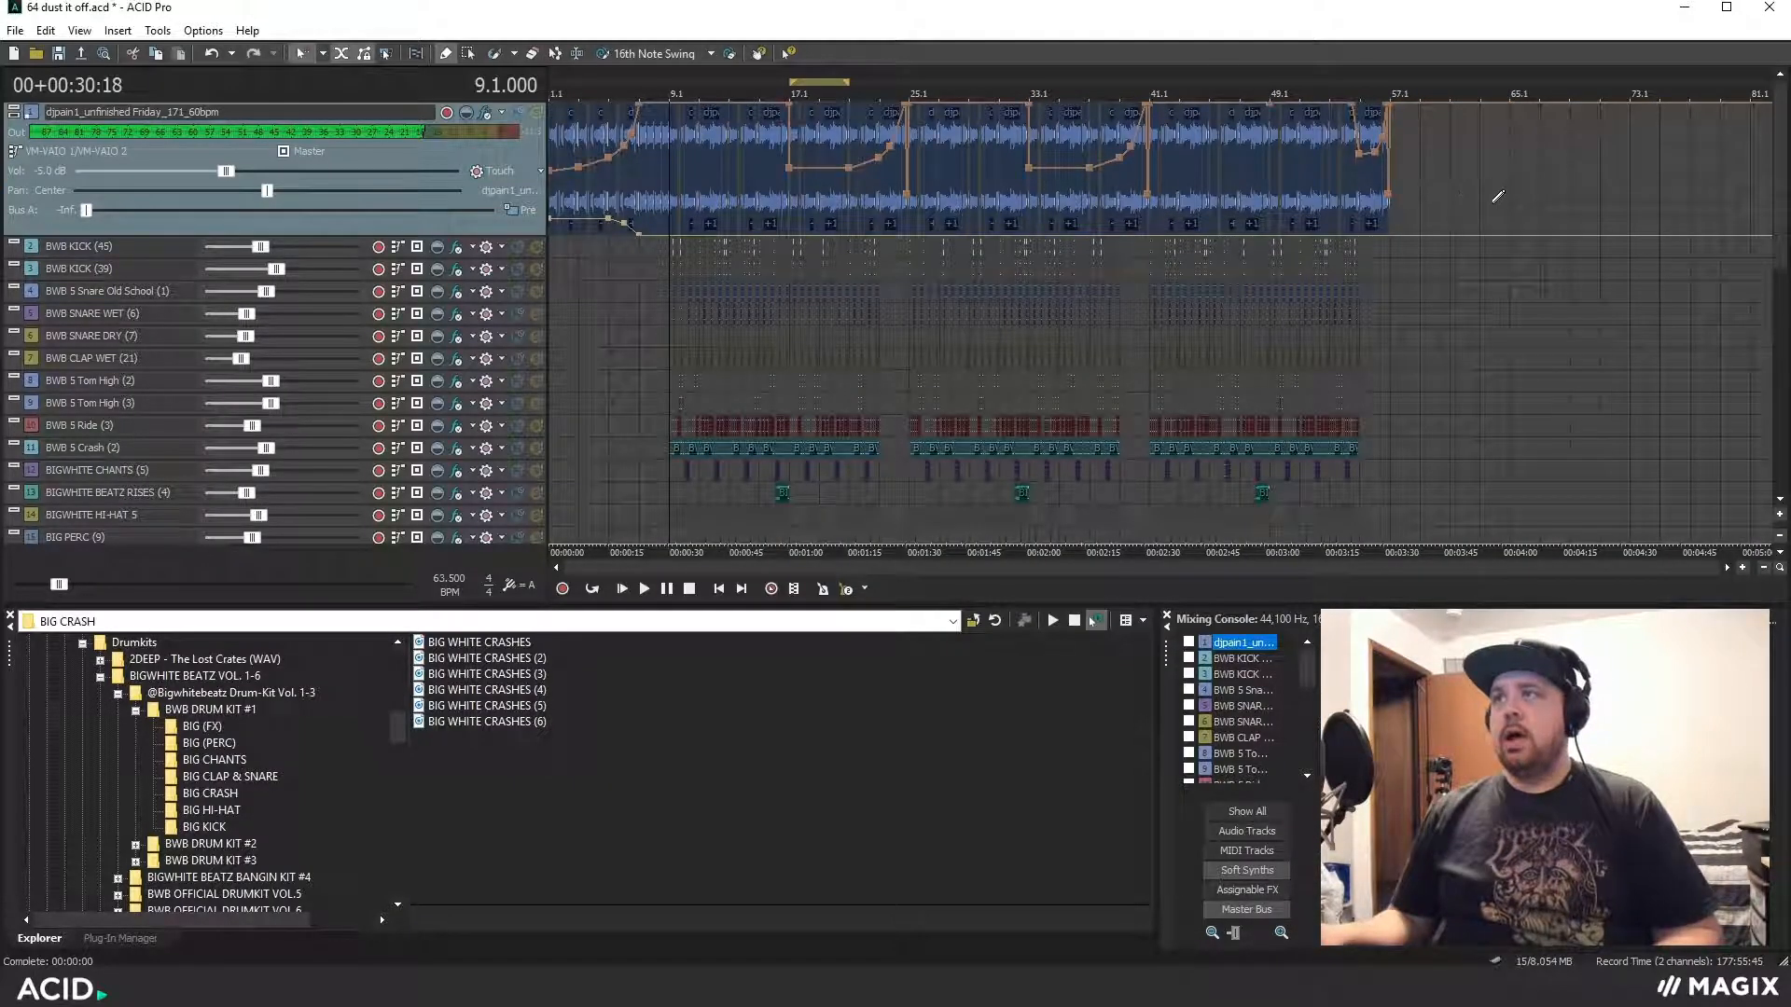
Paint a full-length event of the sample on its track in the empty area starting at bar 63, and place the cursor at its start
{"action": "left_click_drag", "start_coordinate": [1511, 196], "coordinate": [1607, 196]}
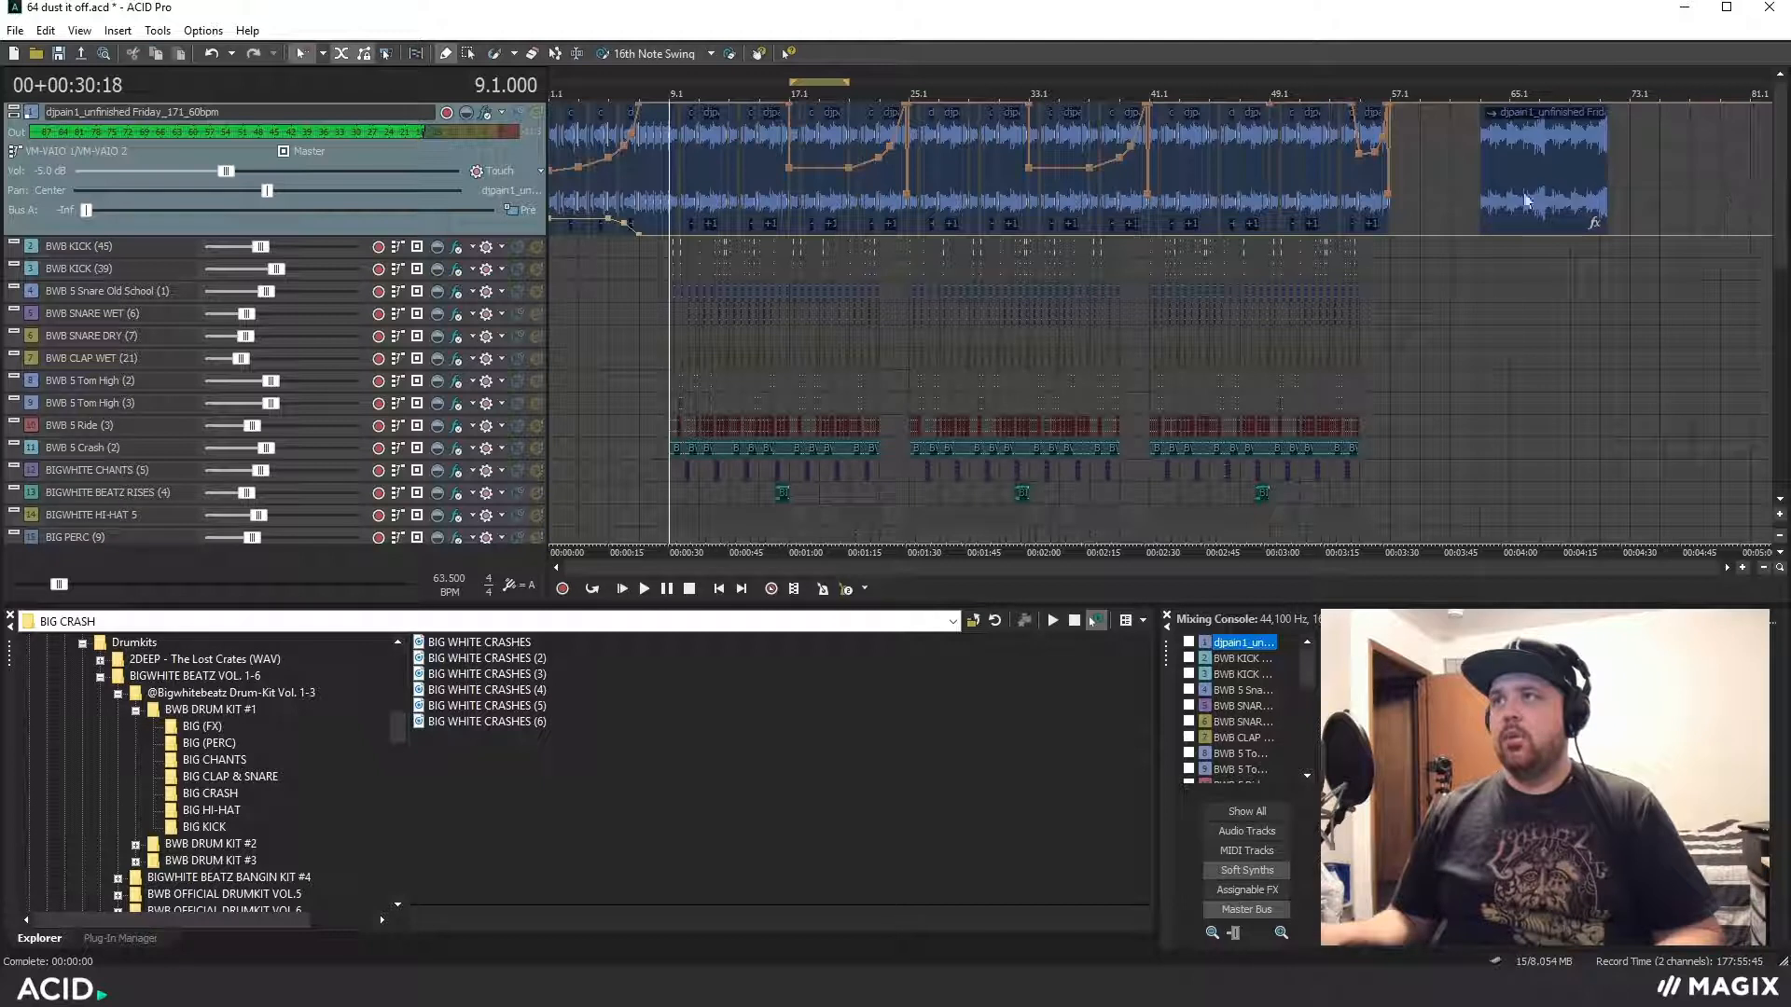
{"action": "left_click", "coordinate": [1482, 179]}
{"action": "scroll", "coordinate": [1536, 210], "scroll_direction": "up", "scroll_amount": 3}
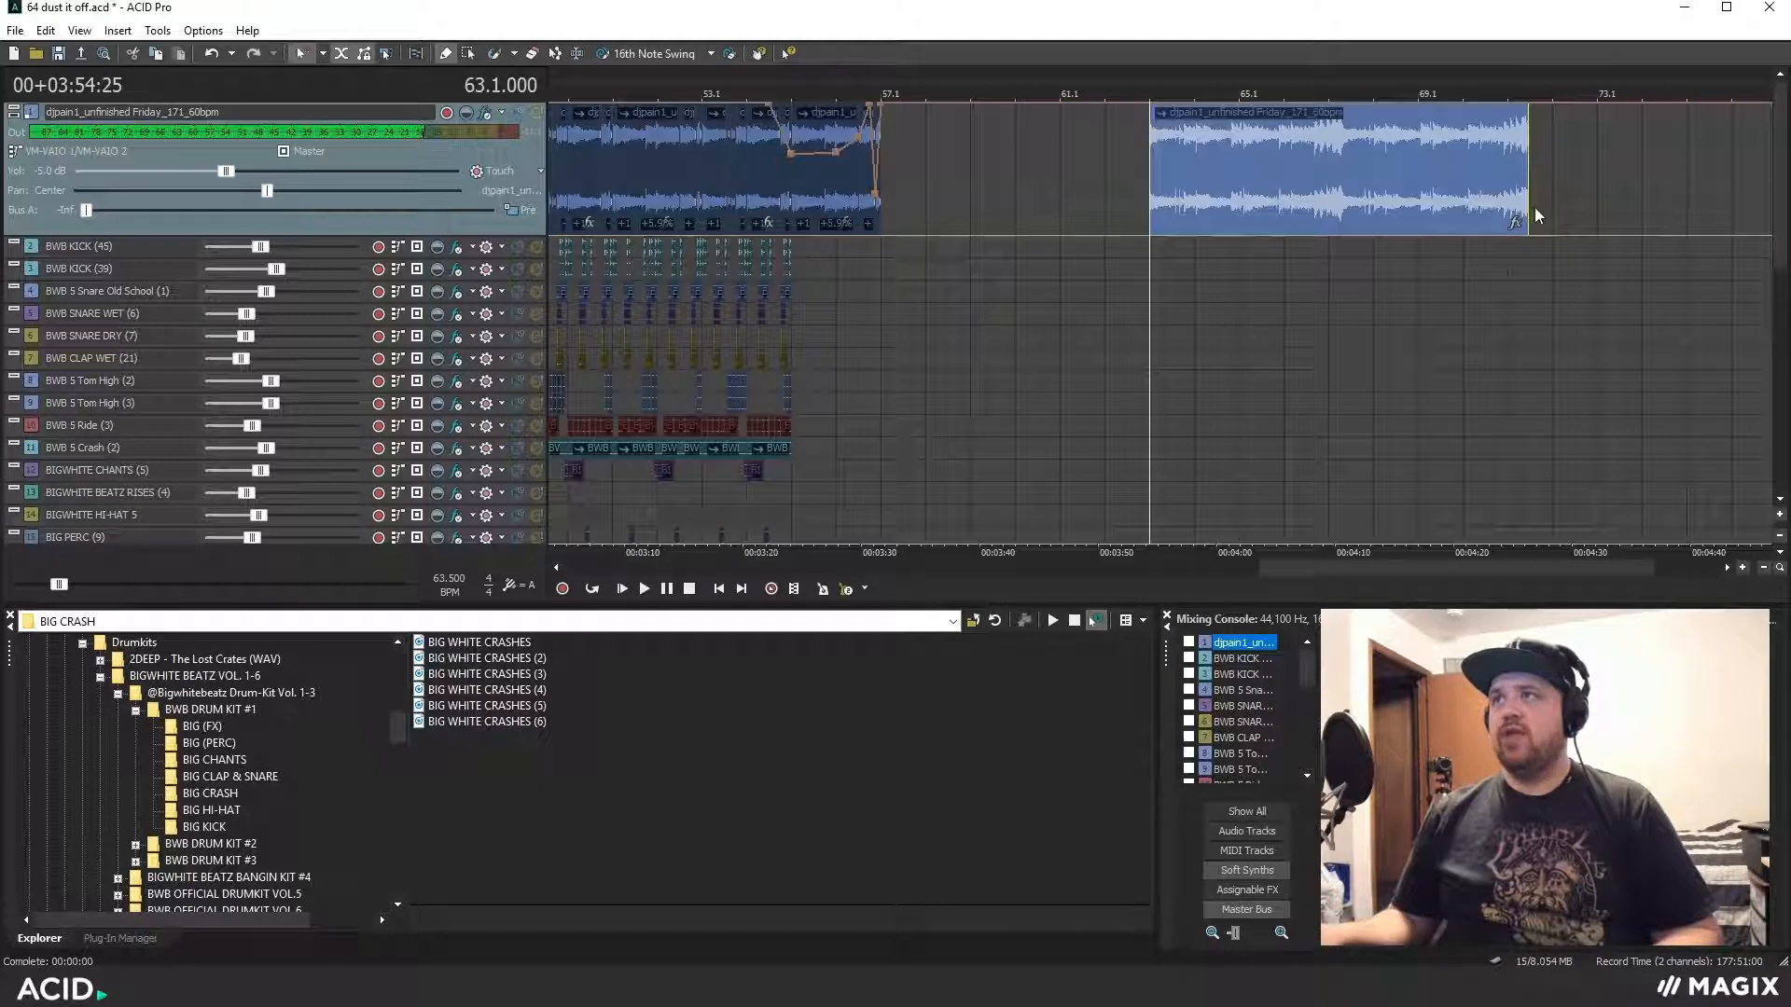
{"action": "scroll", "coordinate": [1535, 207], "scroll_direction": "up", "scroll_amount": 8}
{"action": "scroll", "coordinate": [1521, 209], "scroll_direction": "down", "scroll_amount": 6}
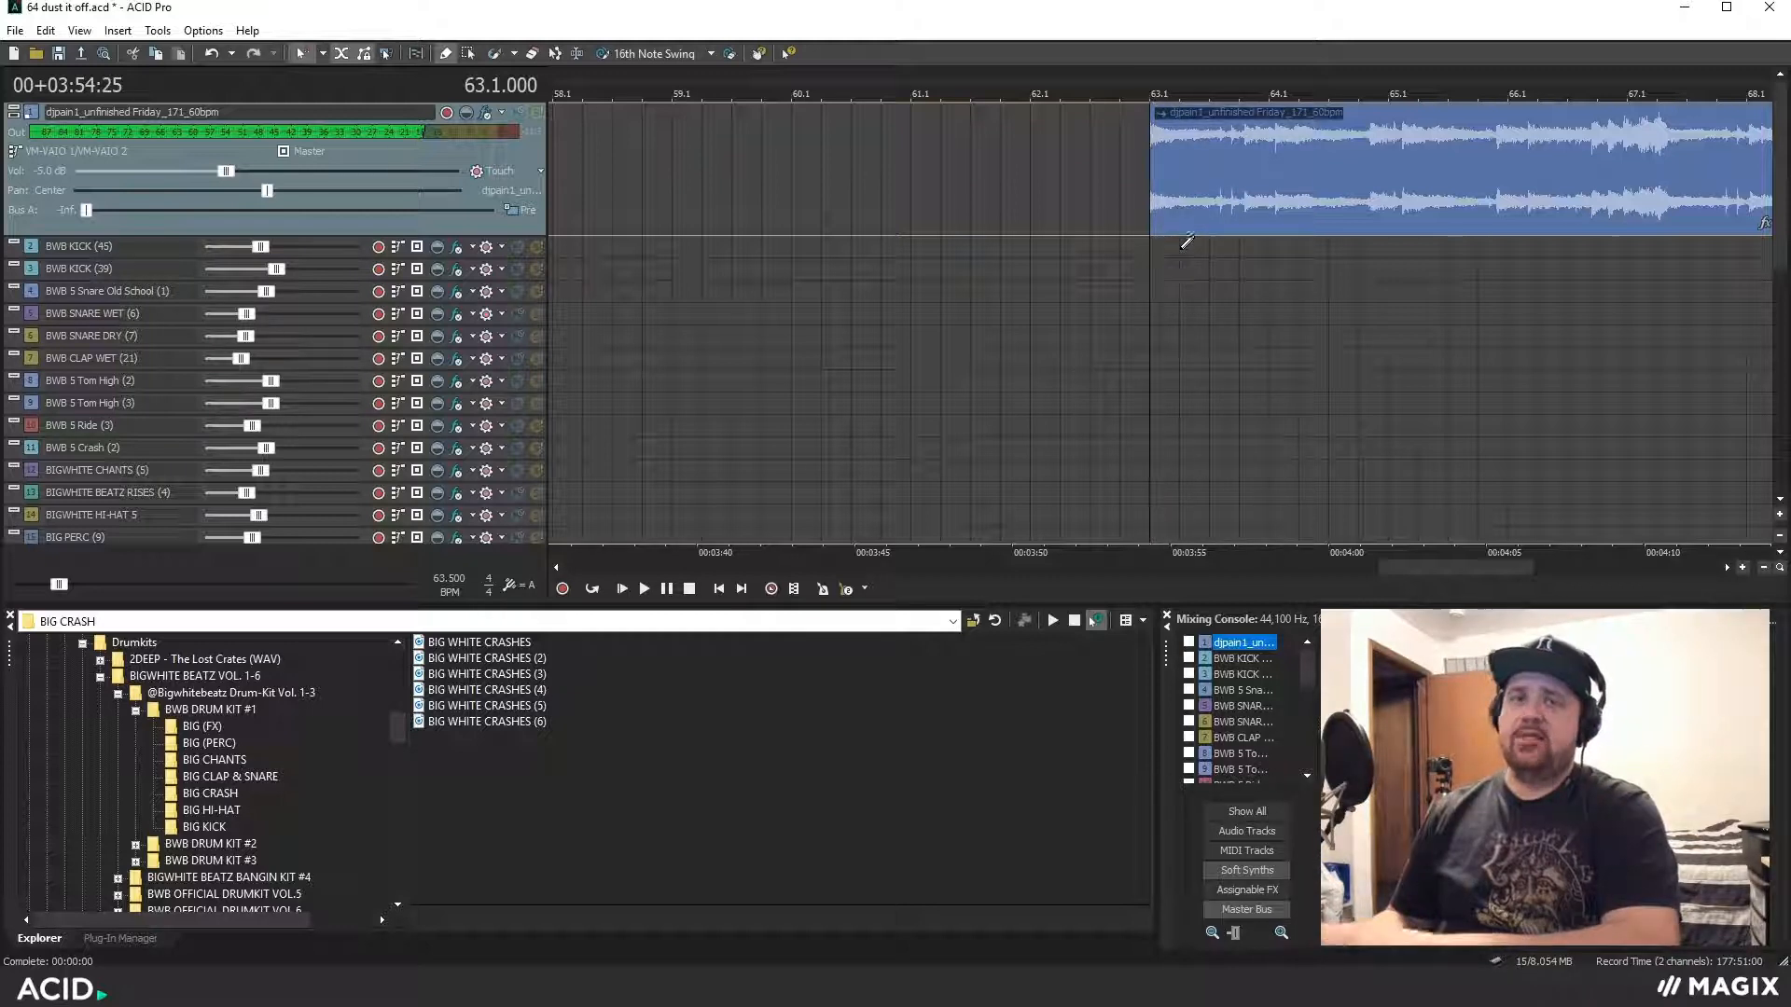
Place the cursor at 63.4.000 in the new sample event and raise the event's pitch by one semitone
{"action": "left_click", "coordinate": [1225, 175]}
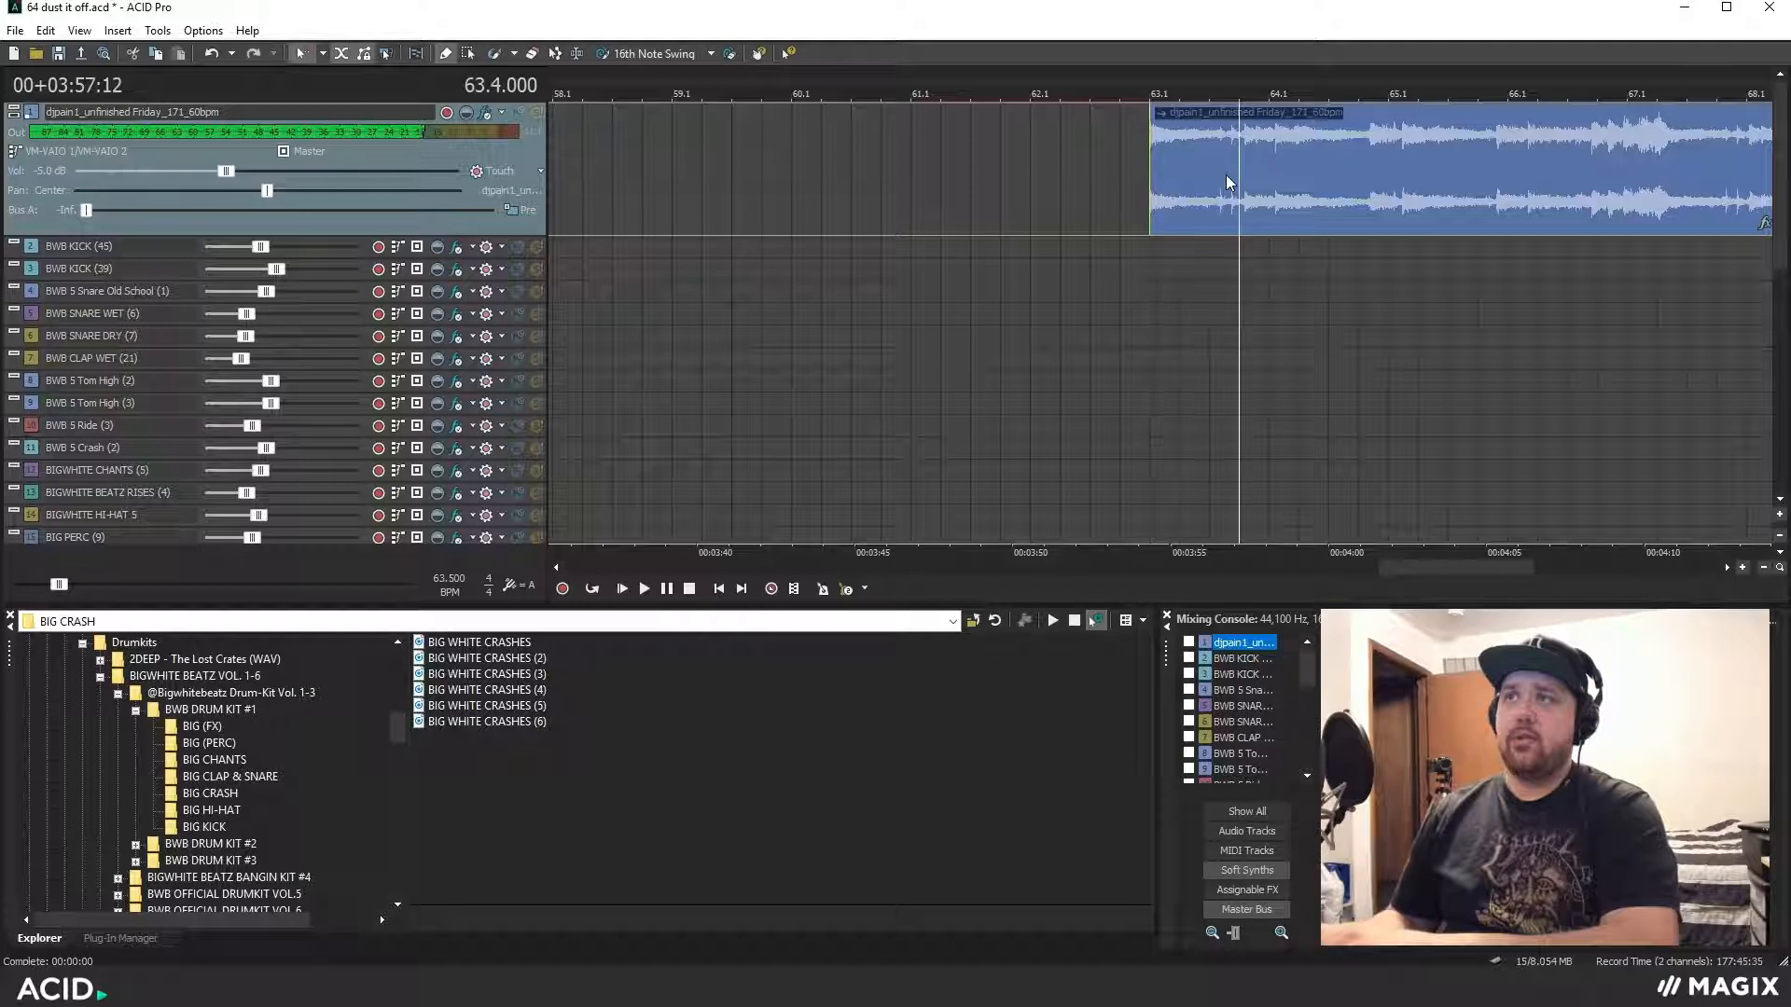
{"action": "key", "text": "equal"}
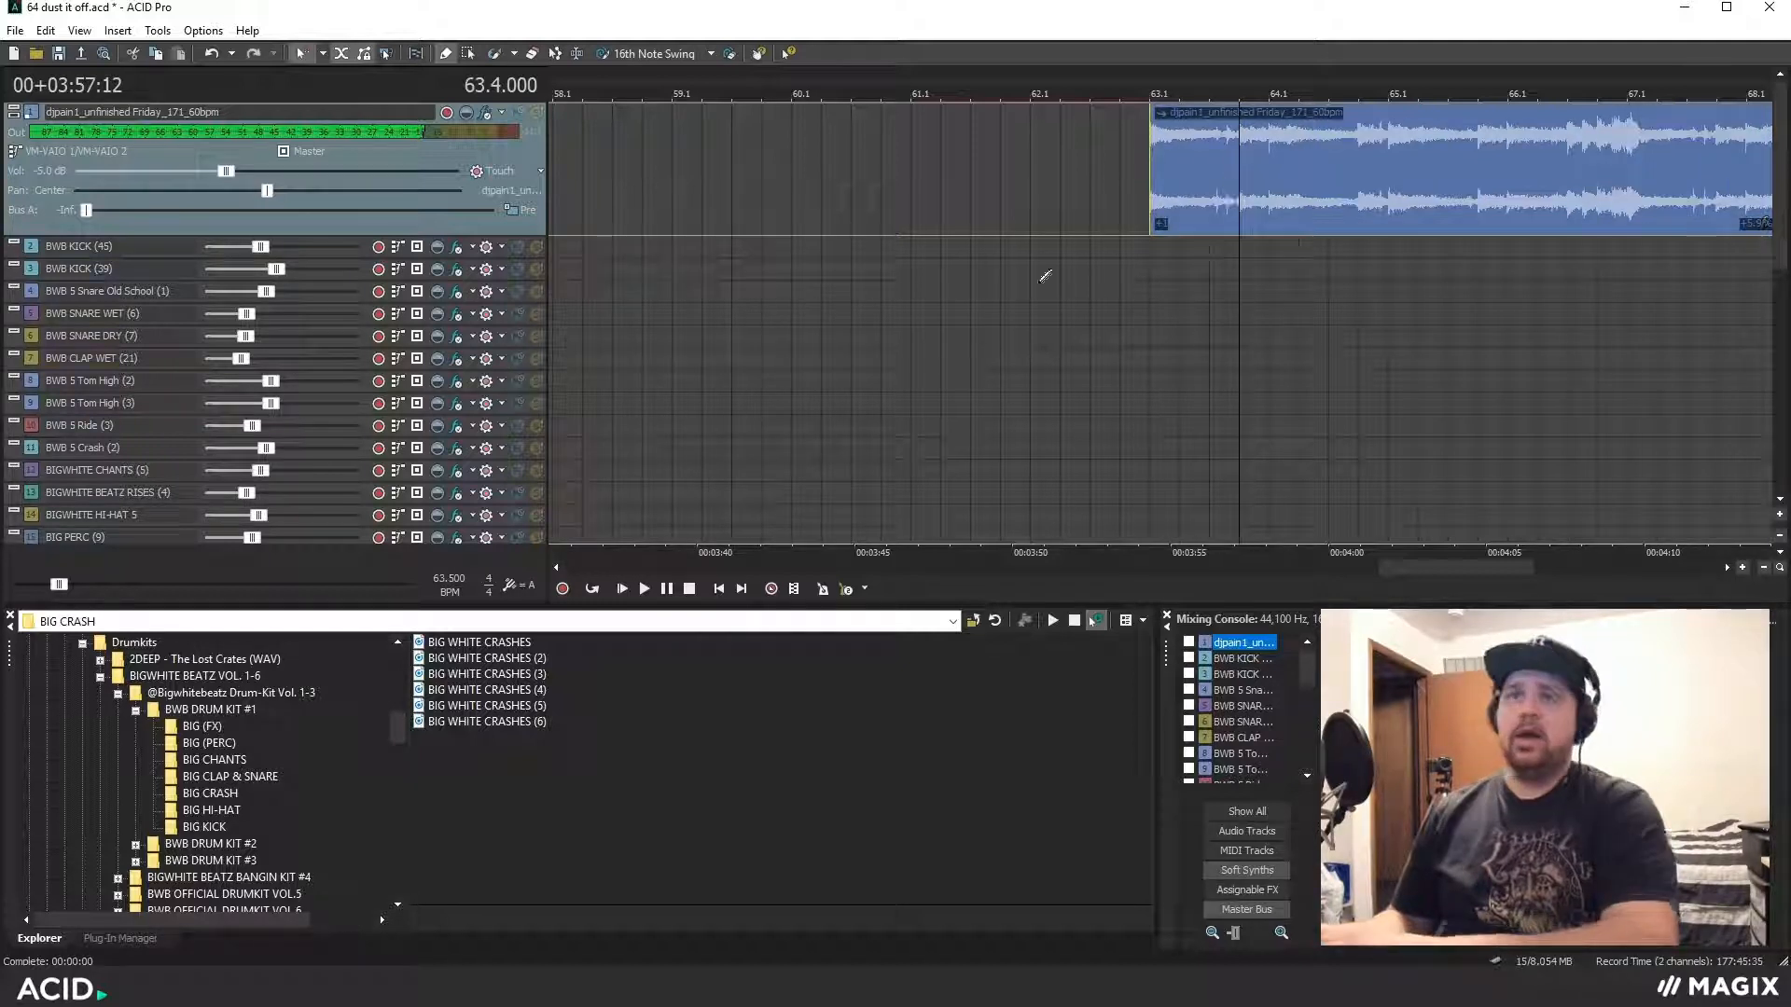
{"action": "scroll", "coordinate": [1264, 332], "scroll_direction": "up", "scroll_amount": 5}
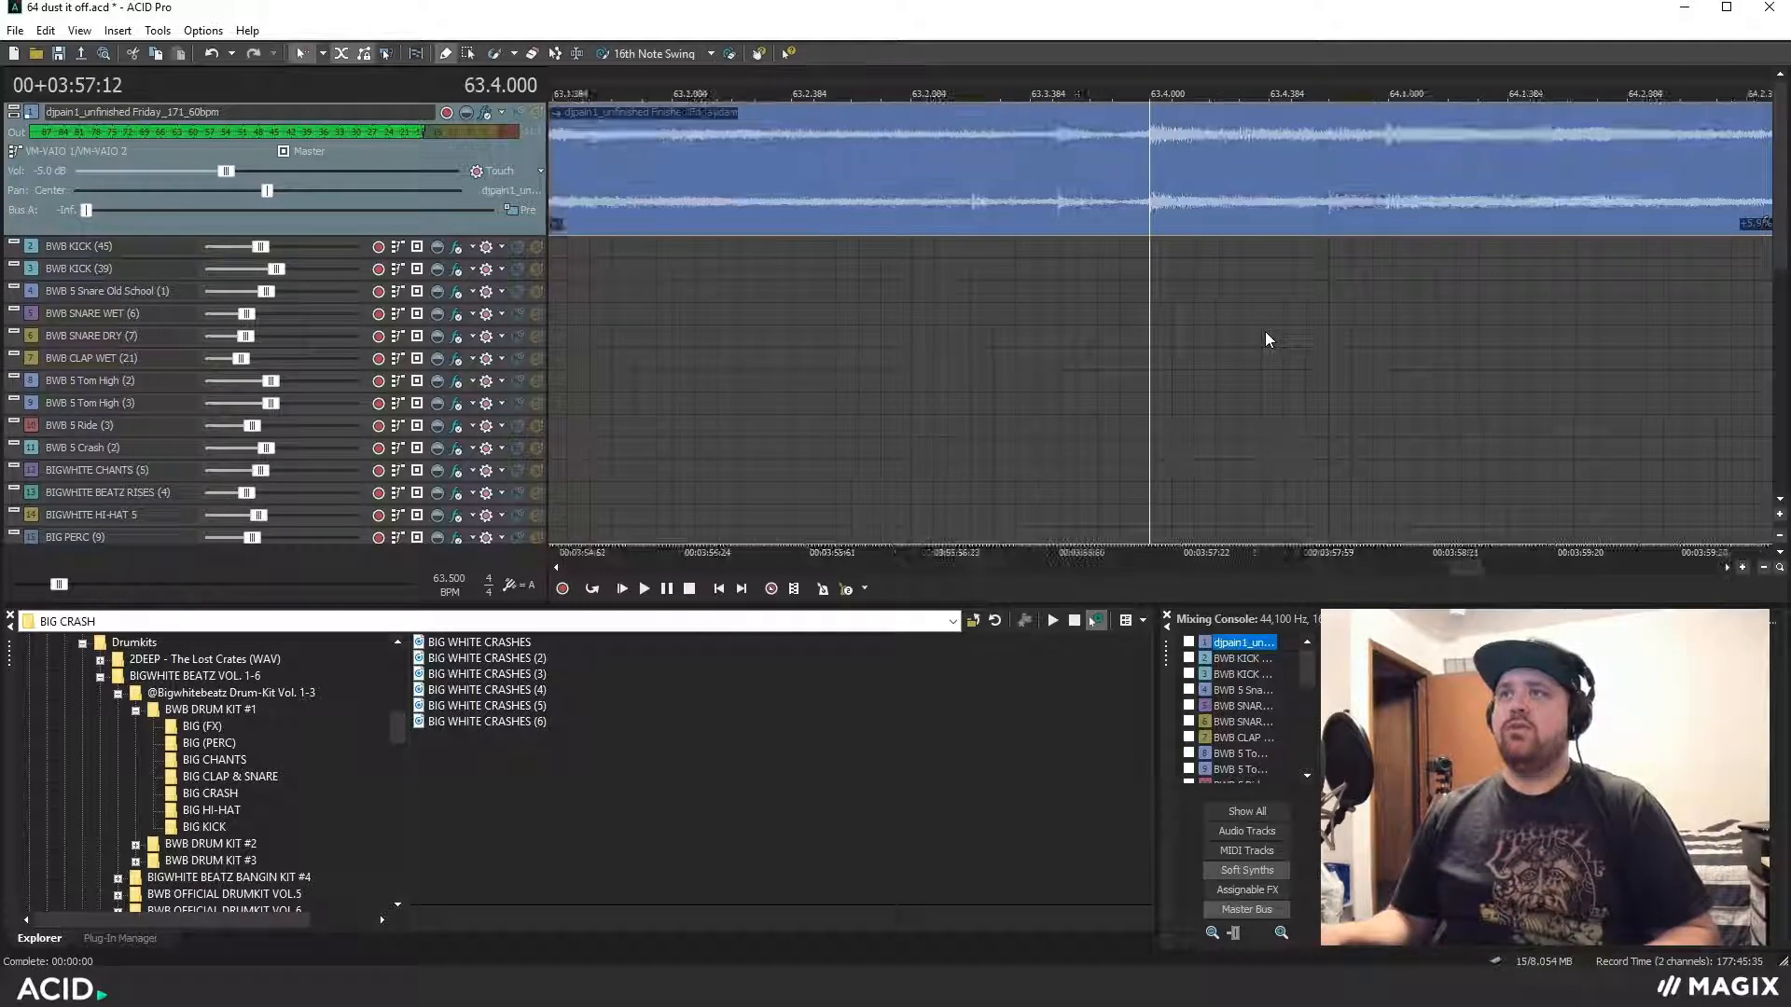
{"action": "scroll", "coordinate": [1095, 209], "scroll_direction": "up", "scroll_amount": 1}
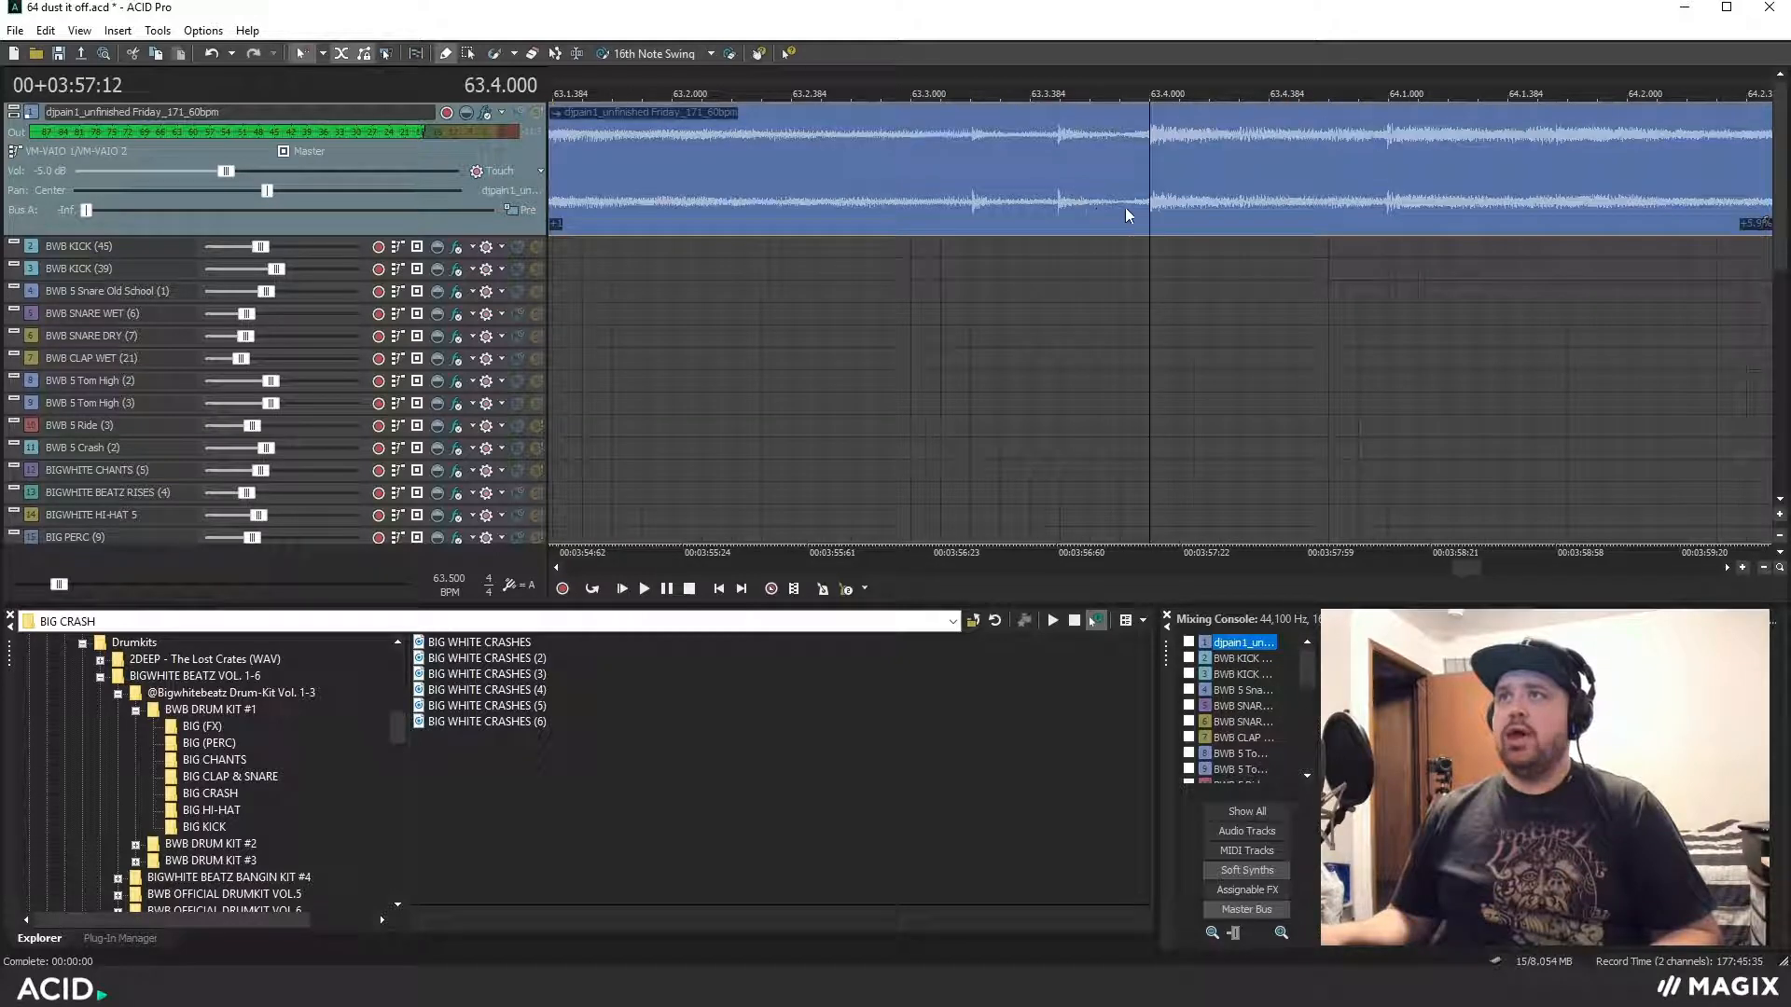
{"action": "scroll", "coordinate": [1125, 207], "scroll_direction": "down", "scroll_amount": 3}
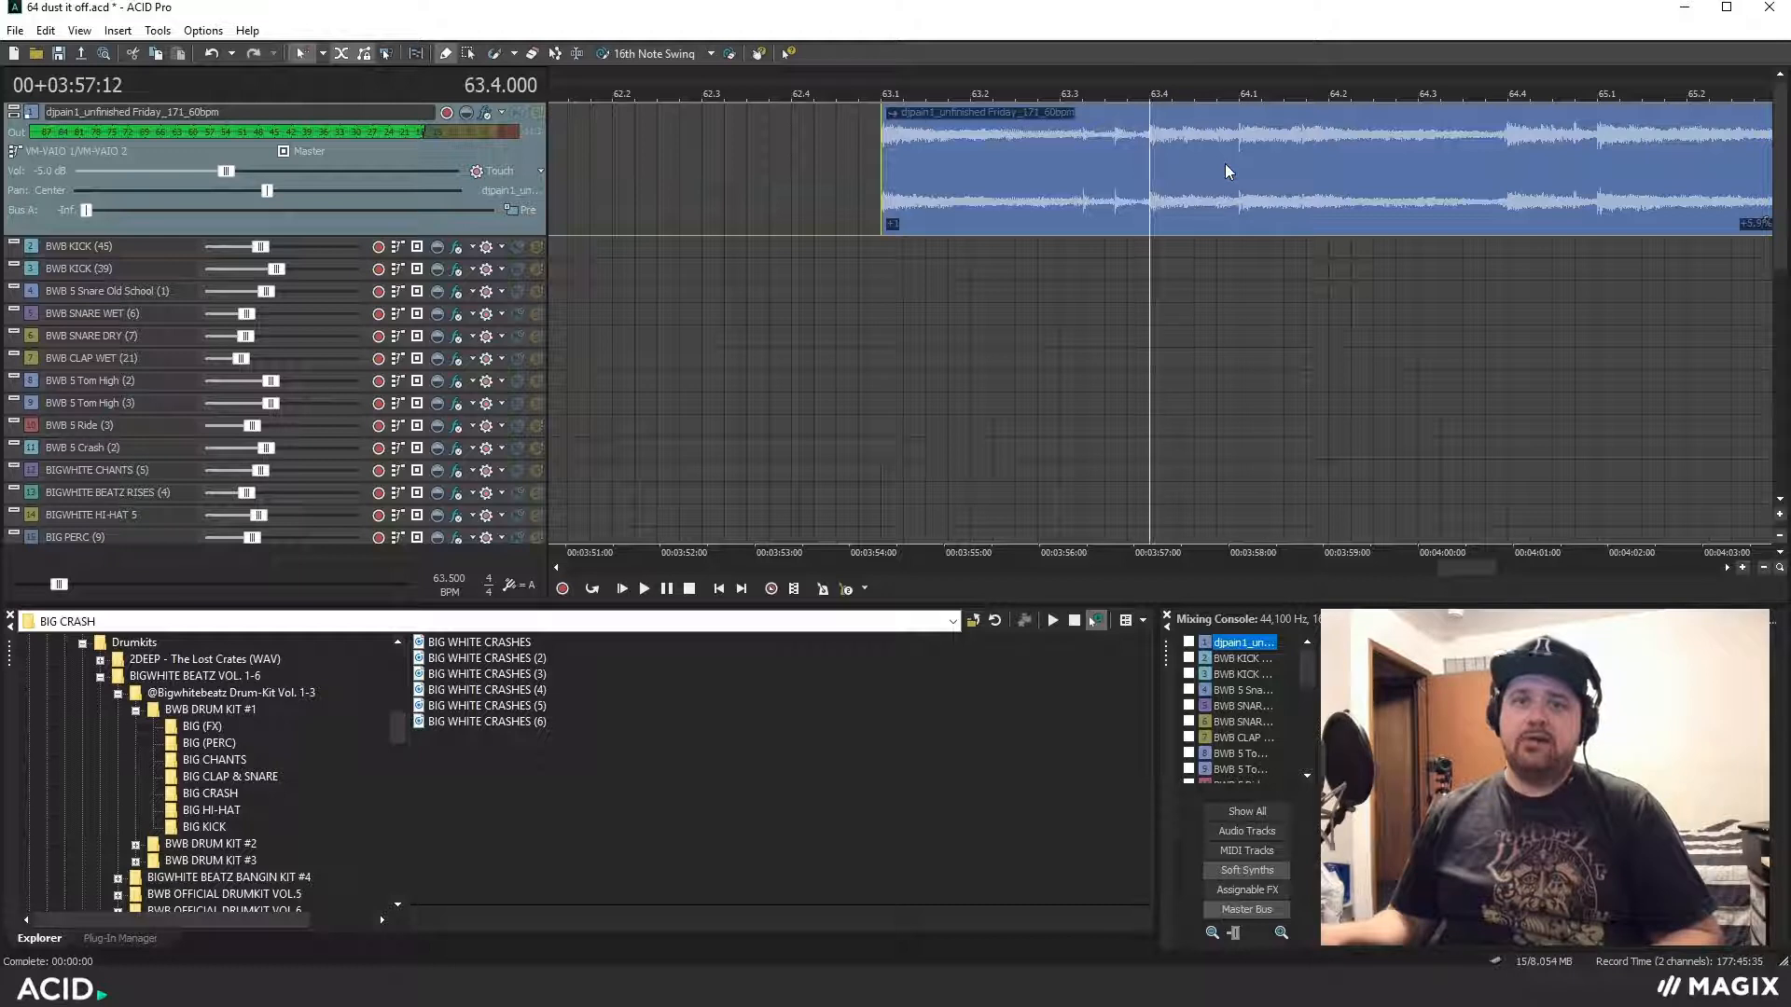
{"action": "scroll", "coordinate": [1147, 172], "scroll_direction": "up", "scroll_amount": 3}
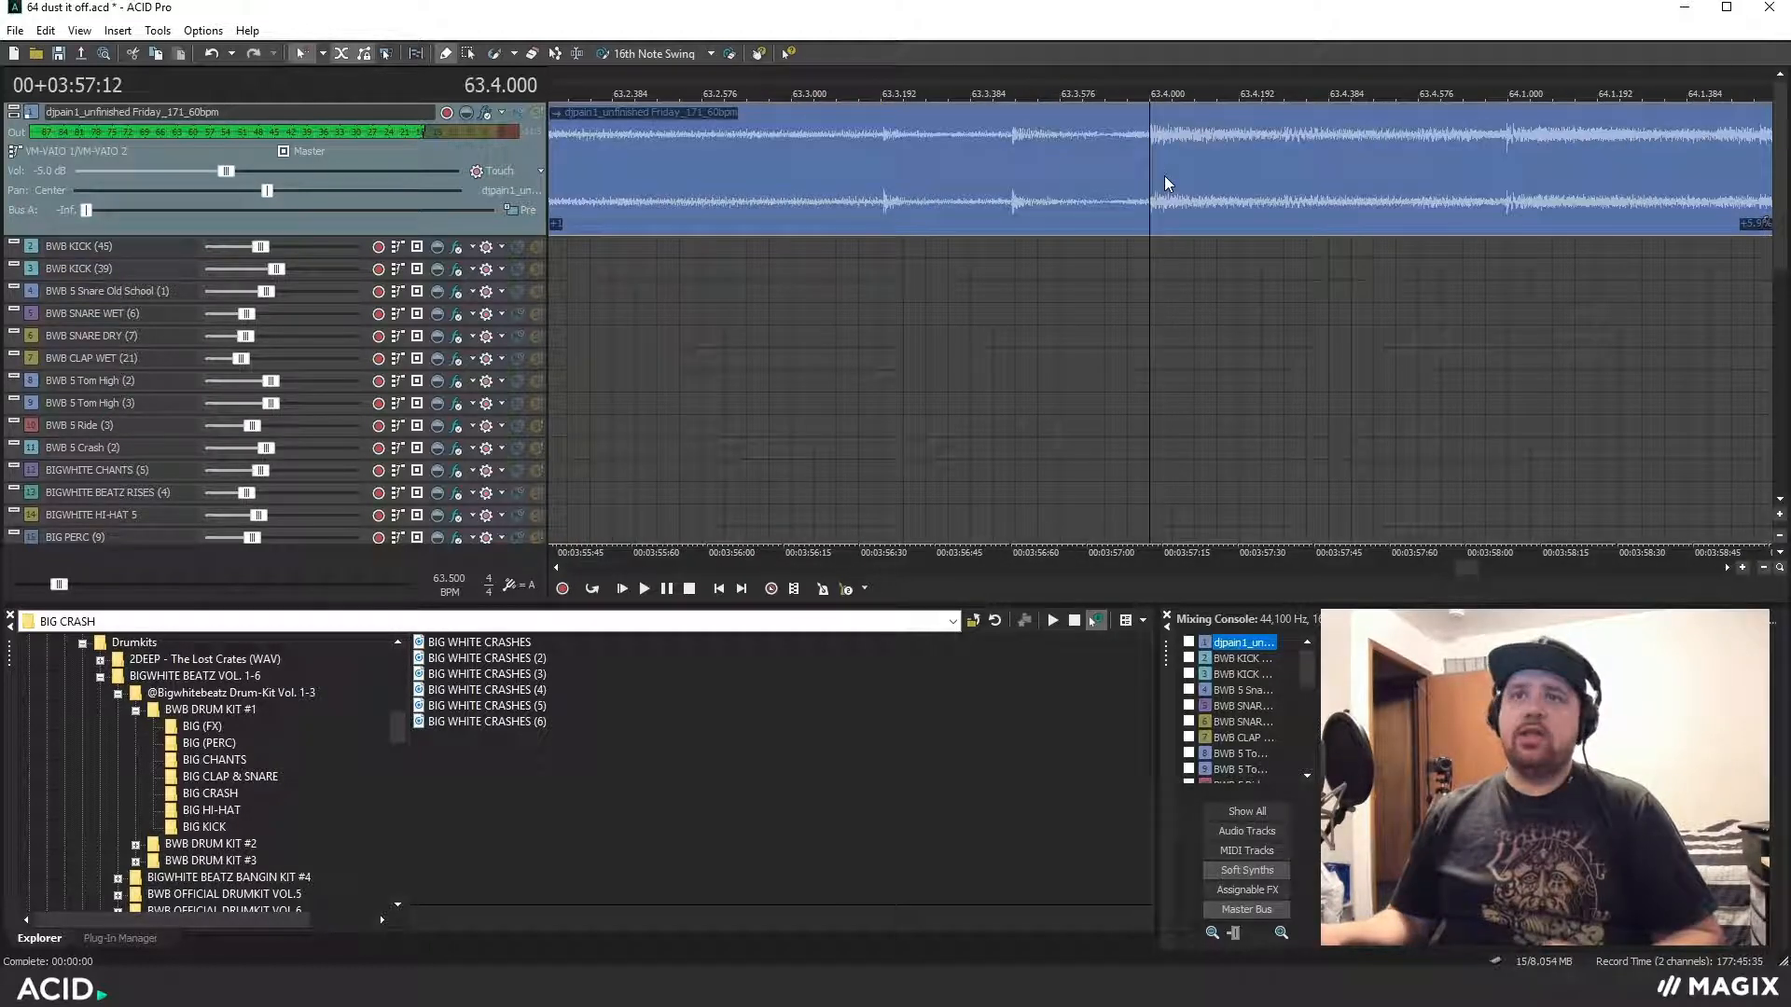
Split the sample event just before the beat at 64.1.000 and overlap the two pieces with a short crossfade
{"action": "scroll", "coordinate": [1165, 176], "scroll_direction": "down", "scroll_amount": 3}
{"action": "left_click", "coordinate": [1276, 170]}
{"action": "scroll", "coordinate": [1278, 163], "scroll_direction": "up", "scroll_amount": 10}
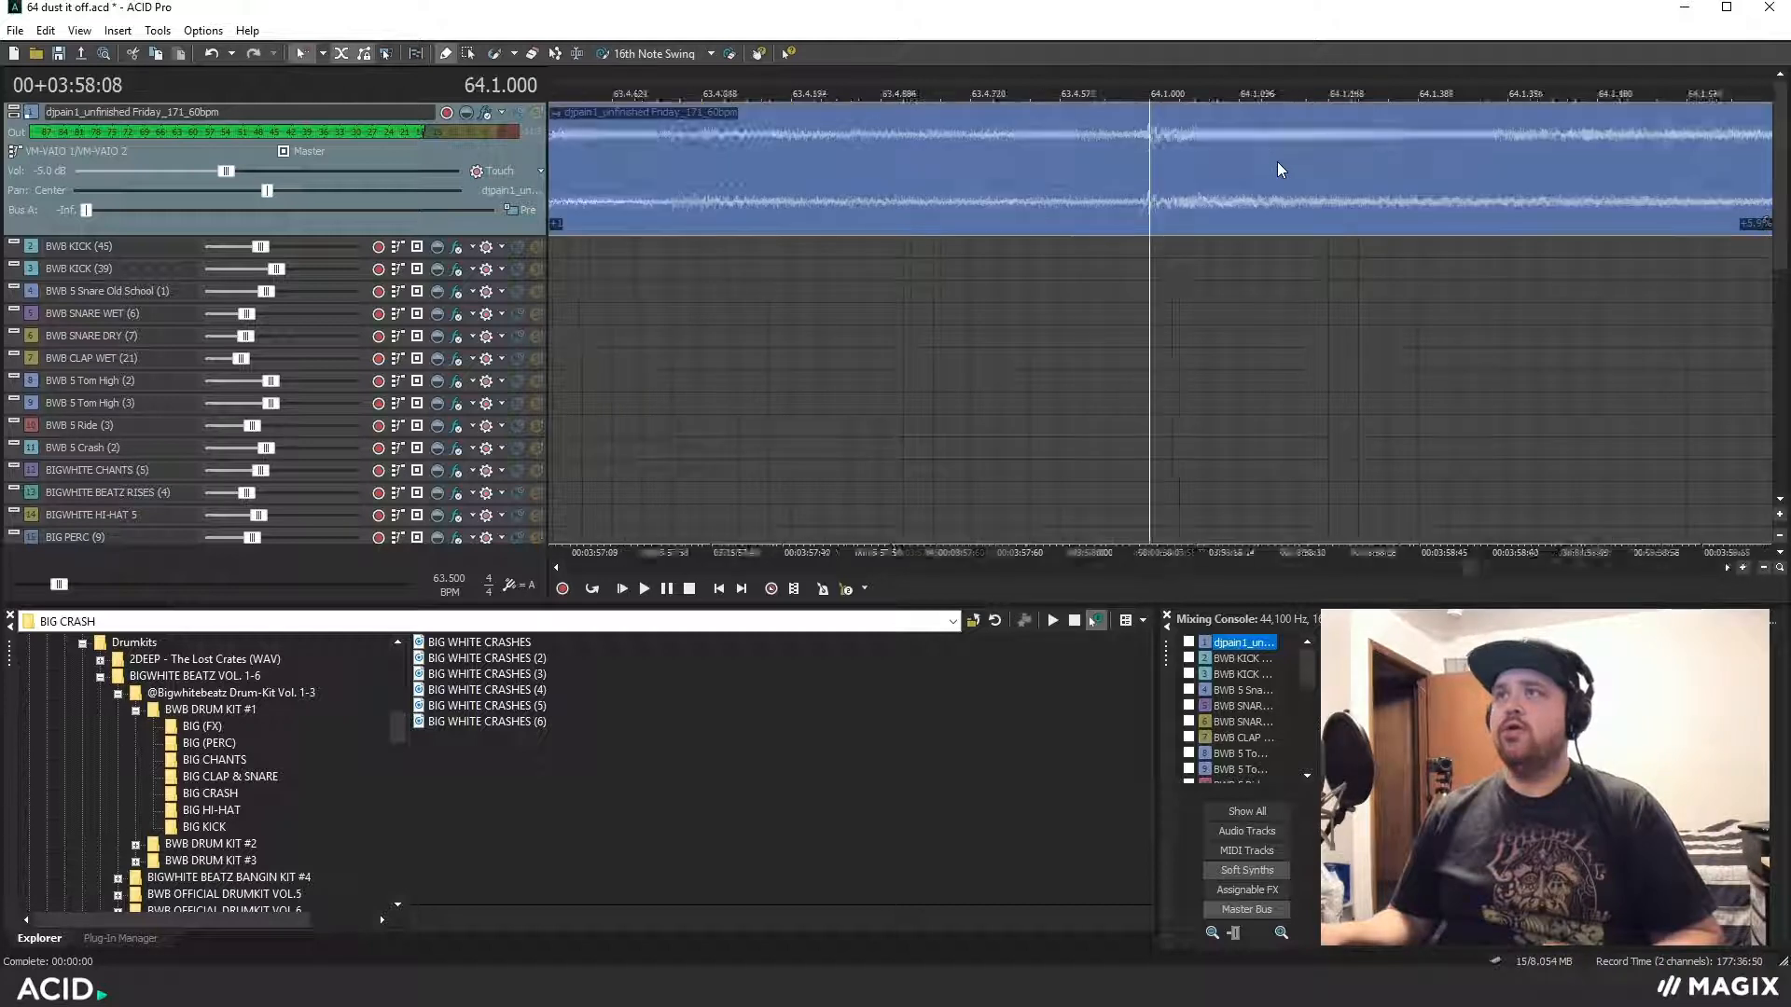
{"action": "left_click", "coordinate": [1060, 159]}
{"action": "key", "text": "s"}
{"action": "scroll", "coordinate": [1060, 155], "scroll_direction": "down", "scroll_amount": 3}
{"action": "left_click_drag", "start_coordinate": [1208, 191], "coordinate": [1097, 166]}
{"action": "left_click", "coordinate": [1157, 175]}
{"action": "scroll", "coordinate": [1157, 173], "scroll_direction": "up", "scroll_amount": 3}
{"action": "scroll", "coordinate": [1129, 184], "scroll_direction": "down", "scroll_amount": 4}
{"action": "scroll", "coordinate": [1128, 184], "scroll_direction": "up", "scroll_amount": 4}
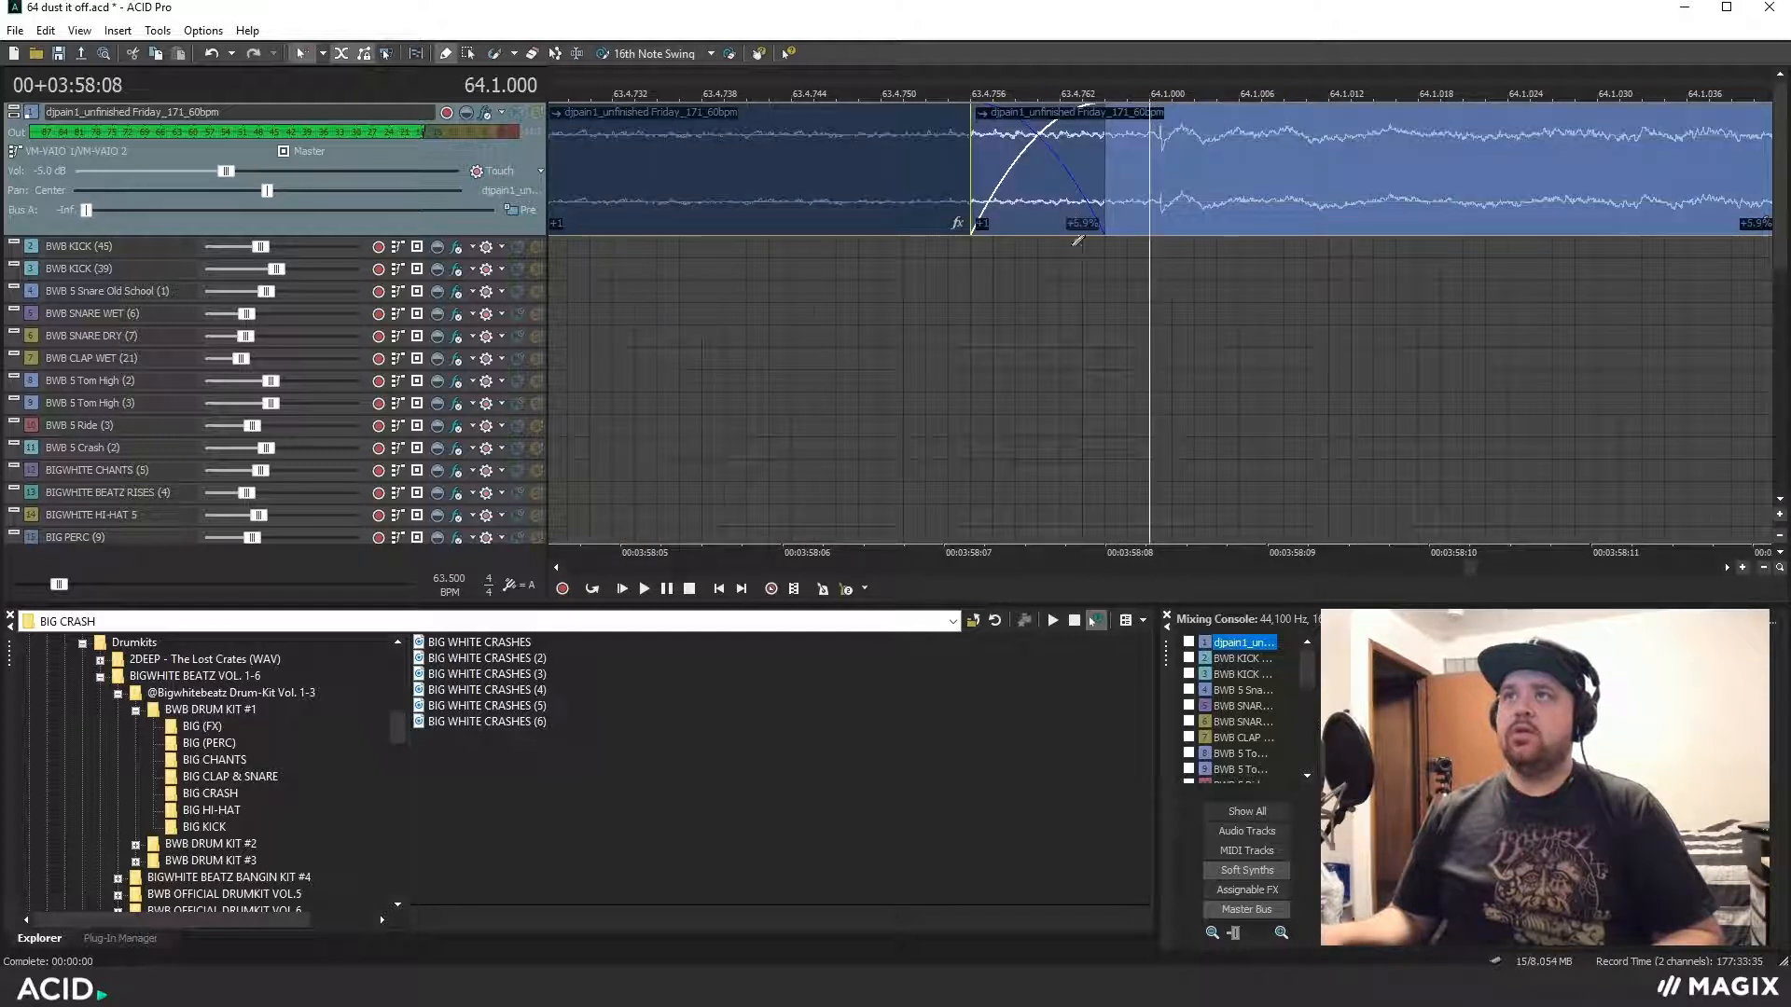
{"action": "scroll", "coordinate": [1166, 178], "scroll_direction": "down", "scroll_amount": 3}
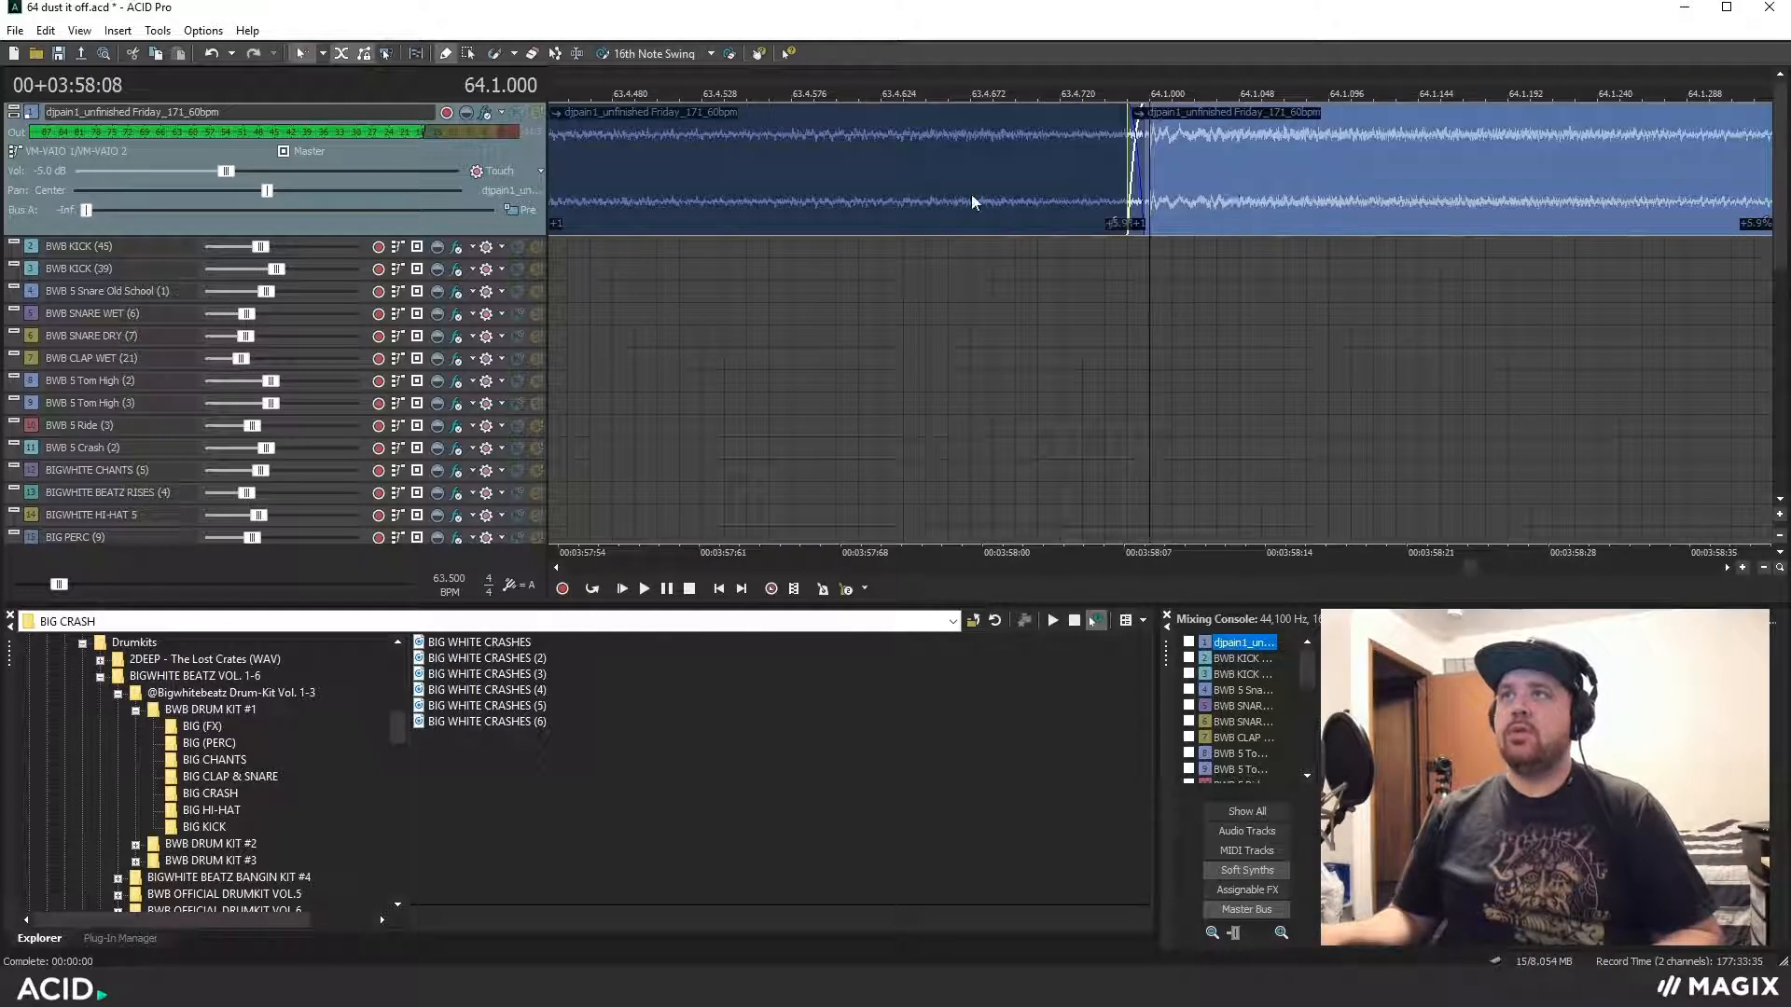
Play the sample across the new crossfade, starting at 63.4.660, and stop playback
{"action": "left_click", "coordinate": [959, 193]}
{"action": "key", "text": "space"}
{"action": "scroll", "coordinate": [977, 205], "scroll_direction": "down", "scroll_amount": 5}
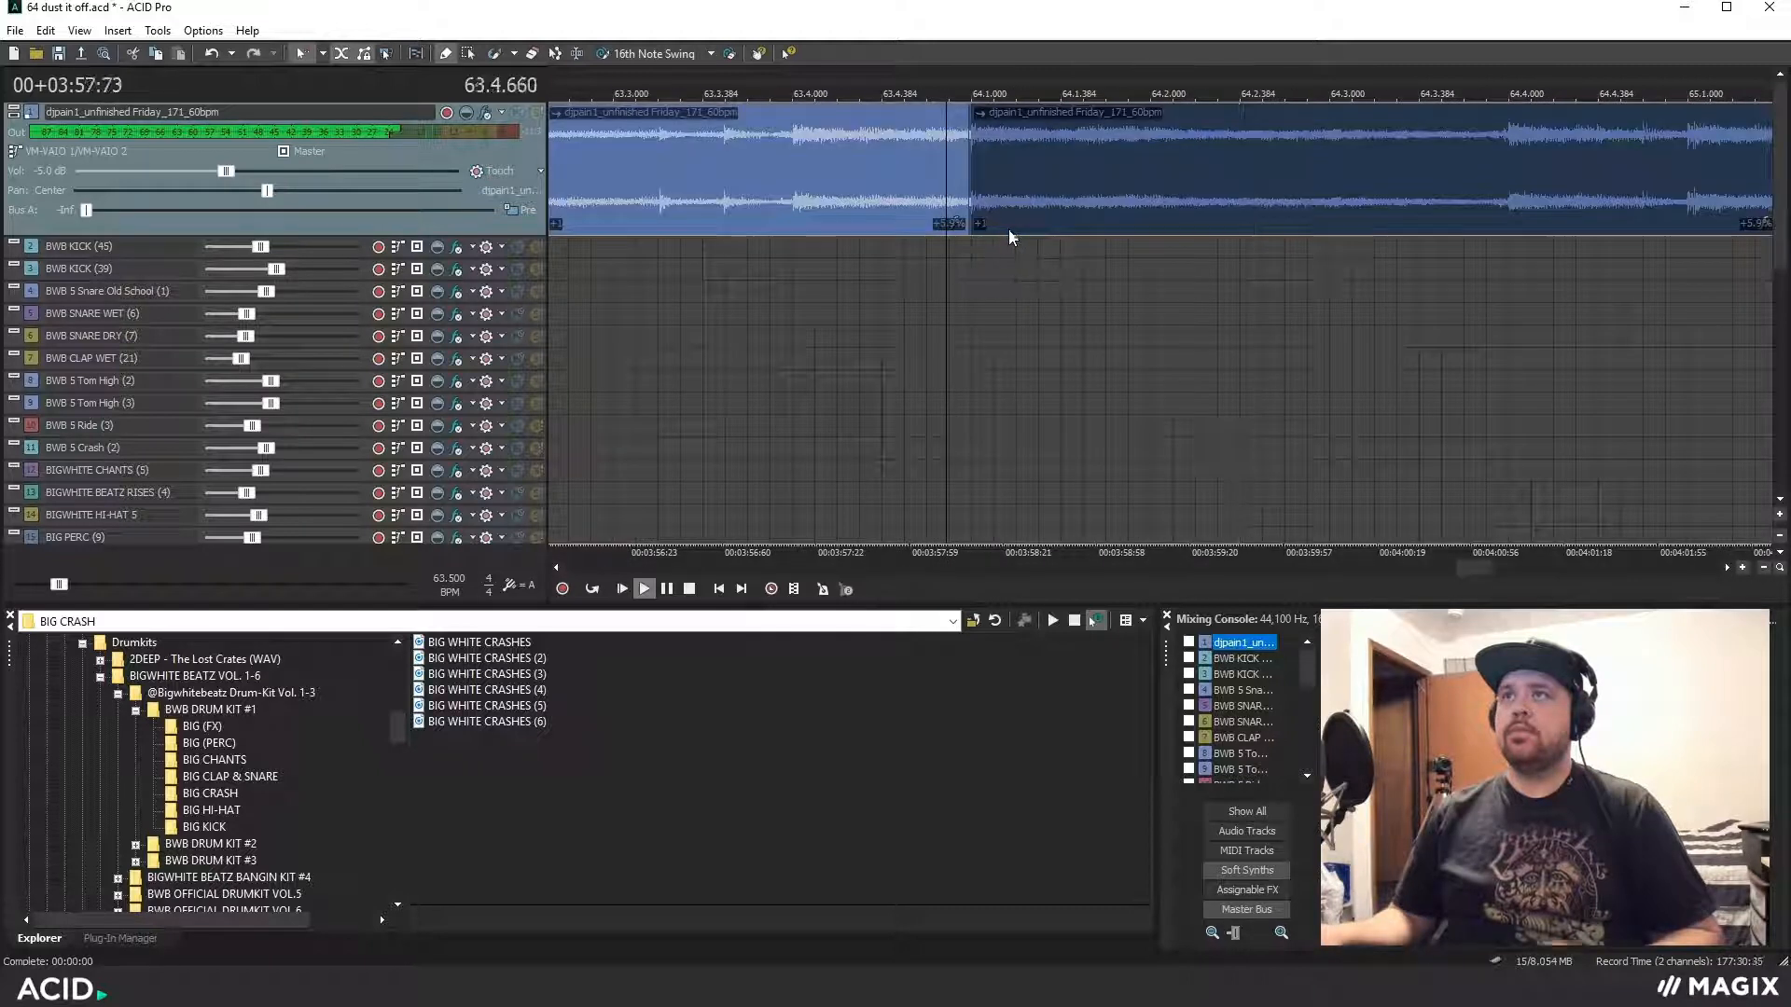
{"action": "key", "text": "space"}
Compare the sample's transients with the grid at 65.1.000, 65.4.000 and 66.1.000, zooming in on each beat
{"action": "left_click", "coordinate": [1330, 152]}
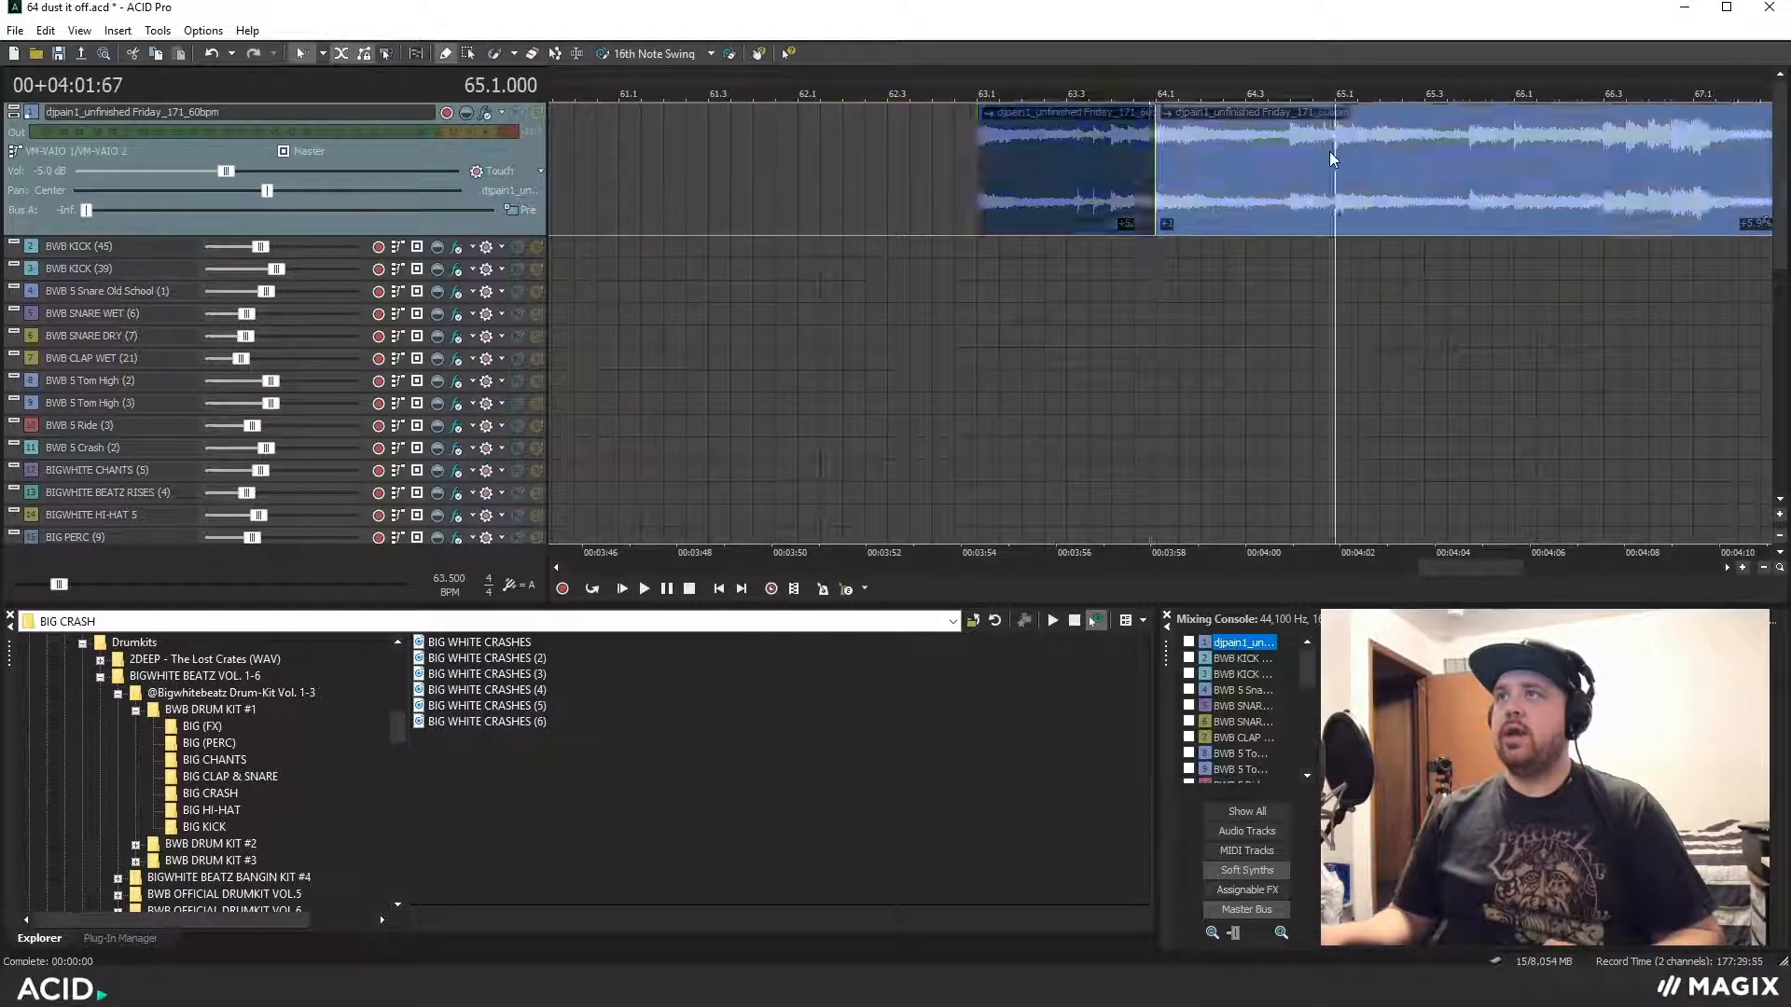
{"action": "scroll", "coordinate": [1326, 172], "scroll_direction": "up", "scroll_amount": 8}
{"action": "scroll", "coordinate": [1319, 183], "scroll_direction": "down", "scroll_amount": 8}
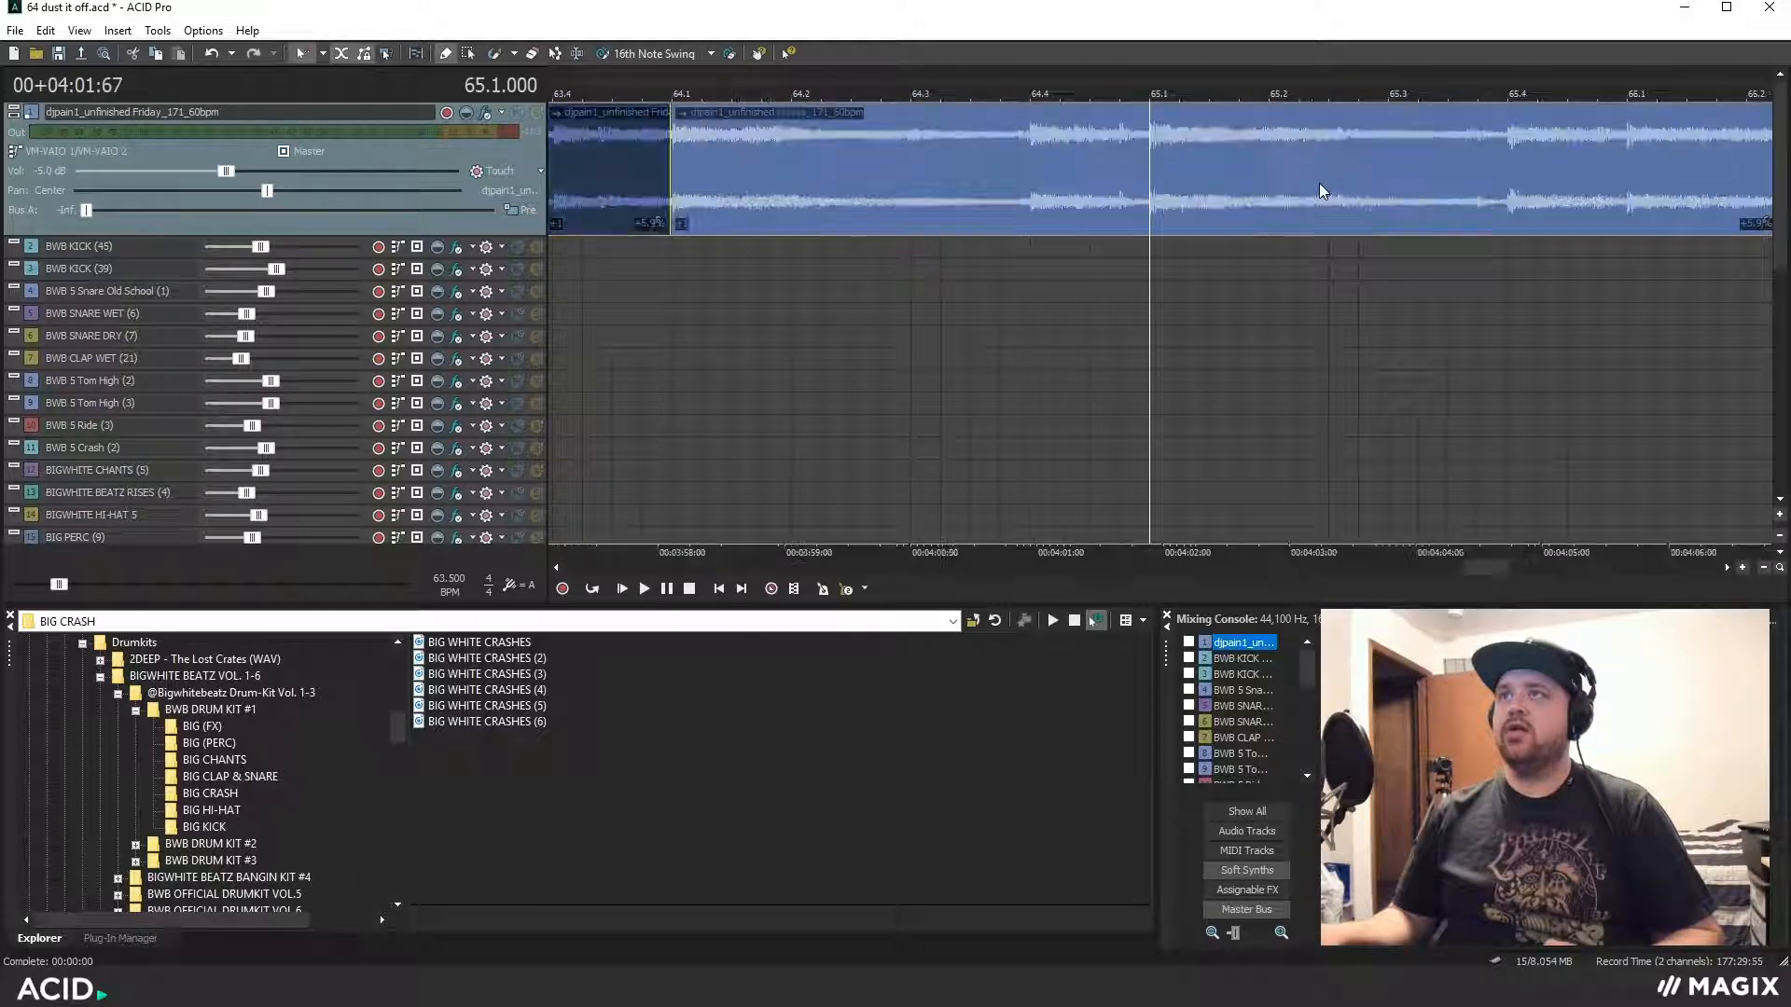
{"action": "left_click", "coordinate": [1512, 164]}
{"action": "scroll", "coordinate": [1487, 168], "scroll_direction": "up", "scroll_amount": 6}
{"action": "scroll", "coordinate": [1473, 169], "scroll_direction": "down", "scroll_amount": 6}
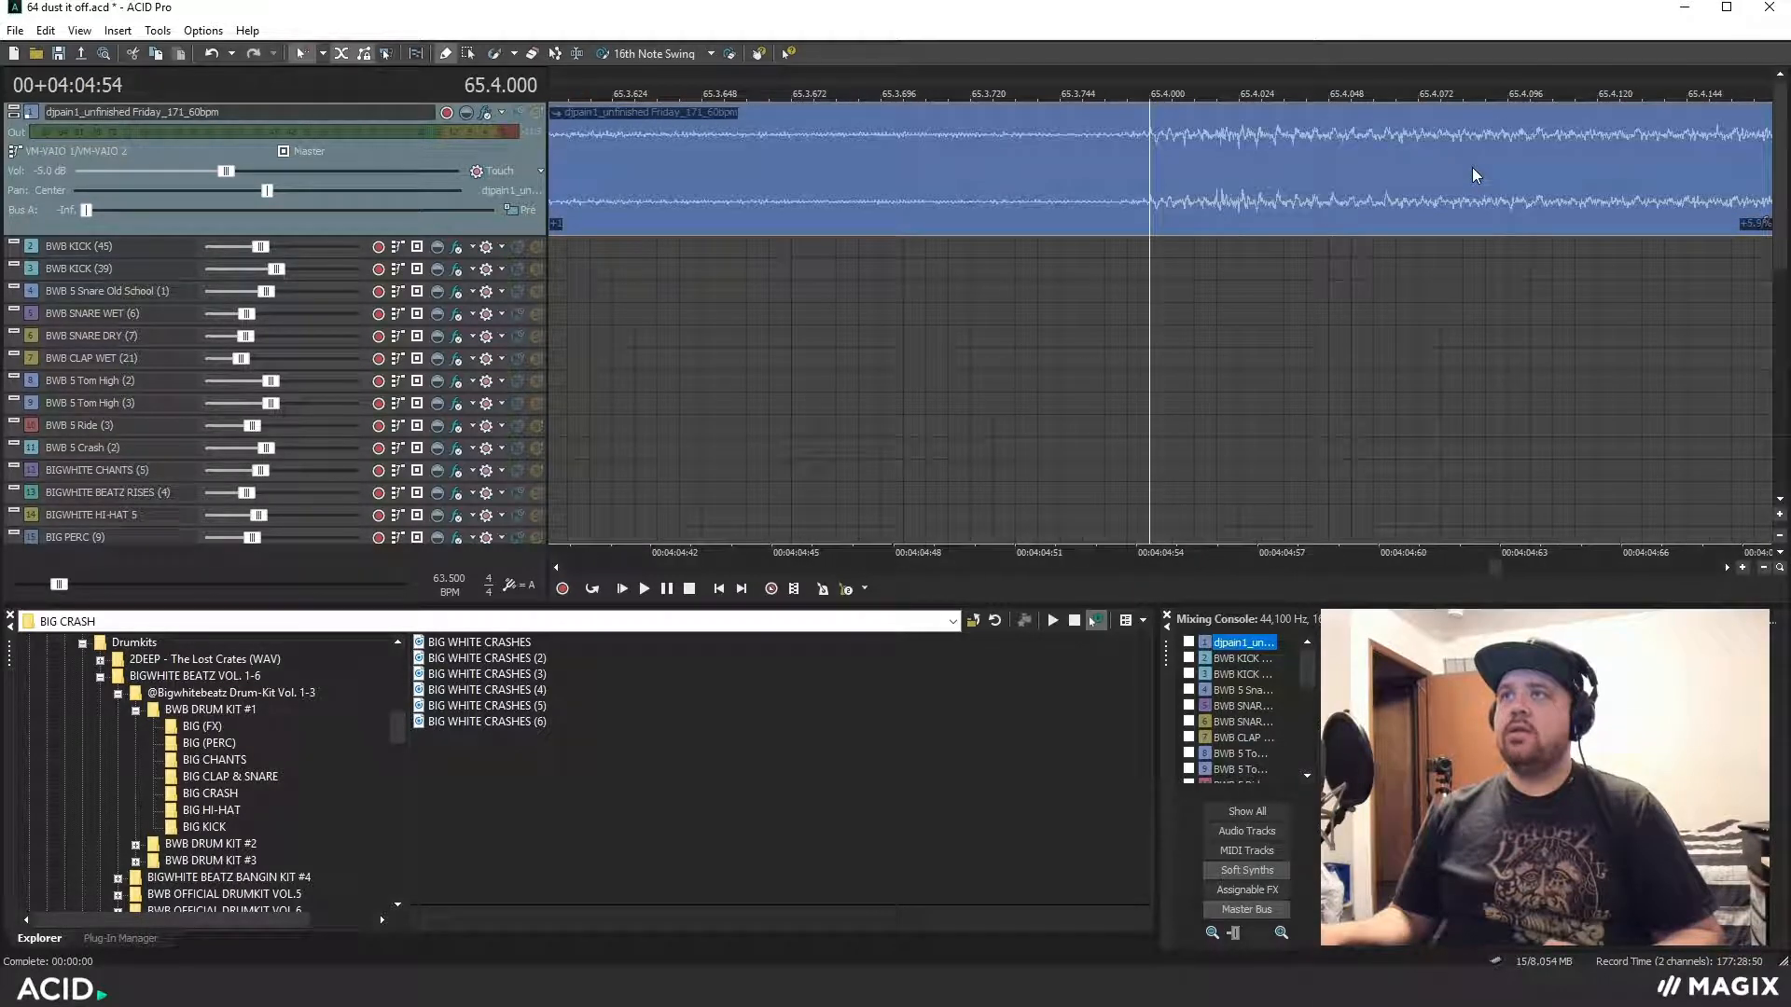
{"action": "left_click", "coordinate": [1276, 158]}
{"action": "scroll", "coordinate": [1276, 158], "scroll_direction": "up", "scroll_amount": 6}
{"action": "scroll", "coordinate": [1286, 165], "scroll_direction": "down", "scroll_amount": 5}
{"action": "scroll", "coordinate": [1285, 162], "scroll_direction": "down", "scroll_amount": 1}
{"action": "key", "text": "space"}
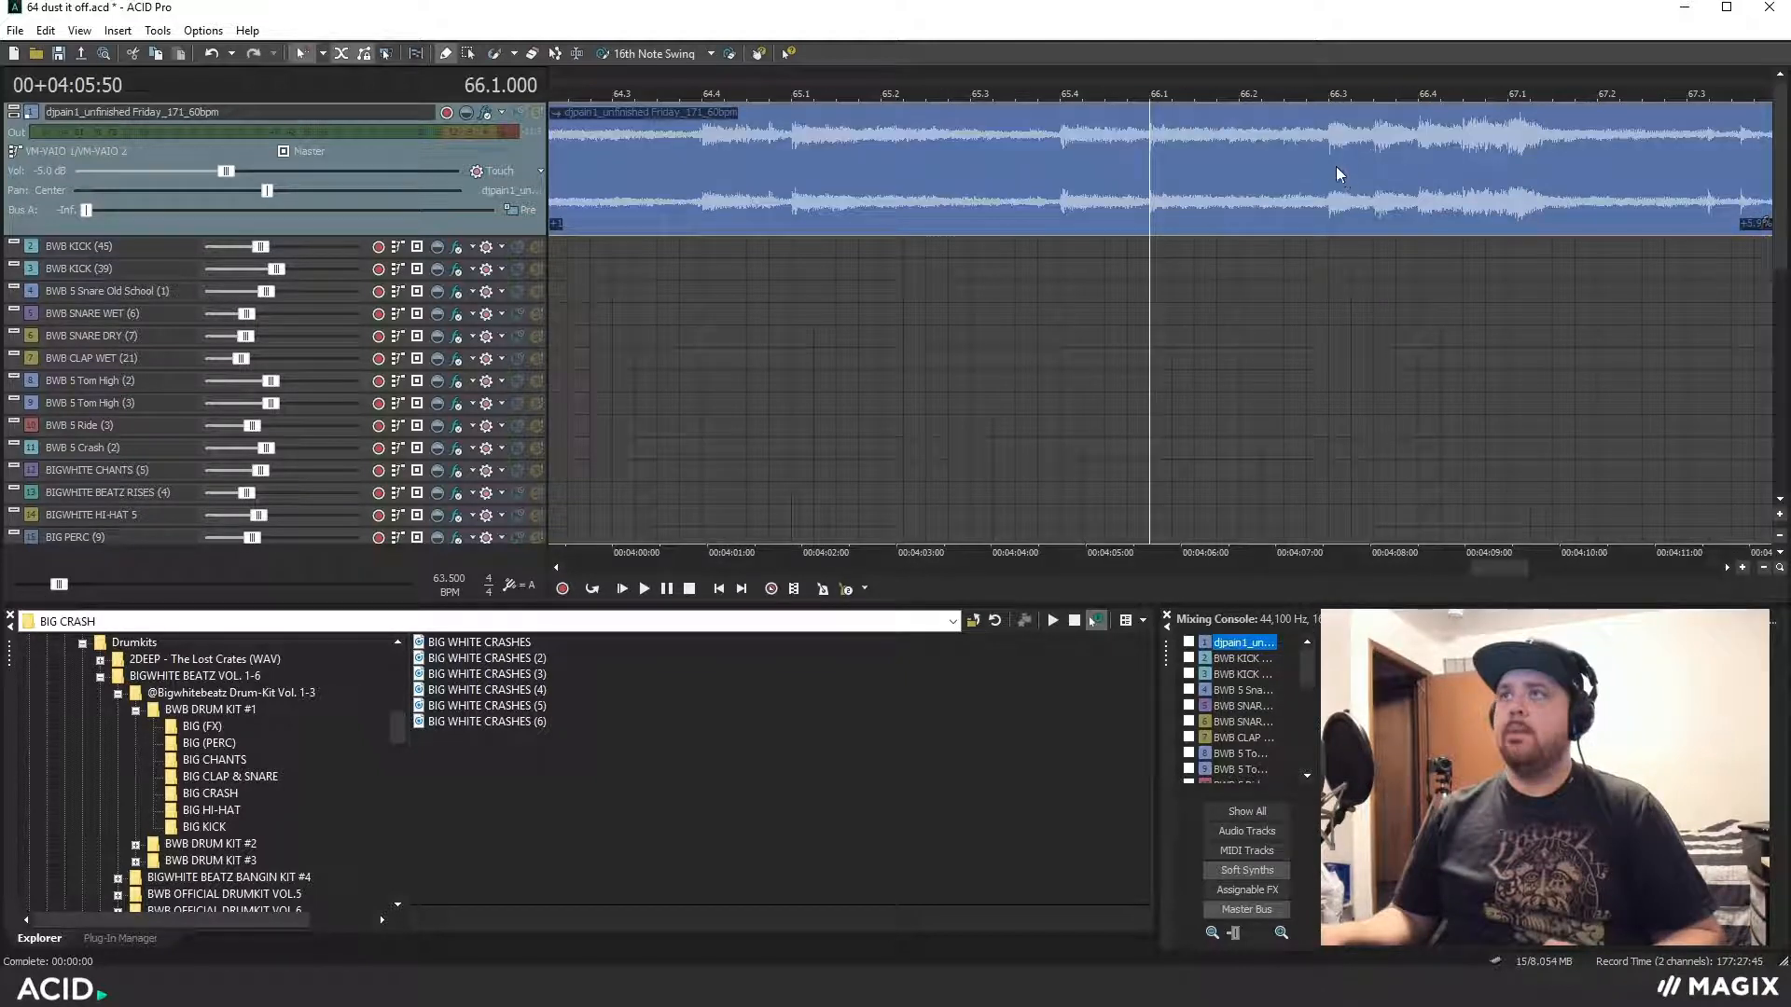
Split the sample event at 66.2.763, just ahead of the beat, and place the cursor at 66.3.000
{"action": "scroll", "coordinate": [1306, 203], "scroll_direction": "up", "scroll_amount": 7}
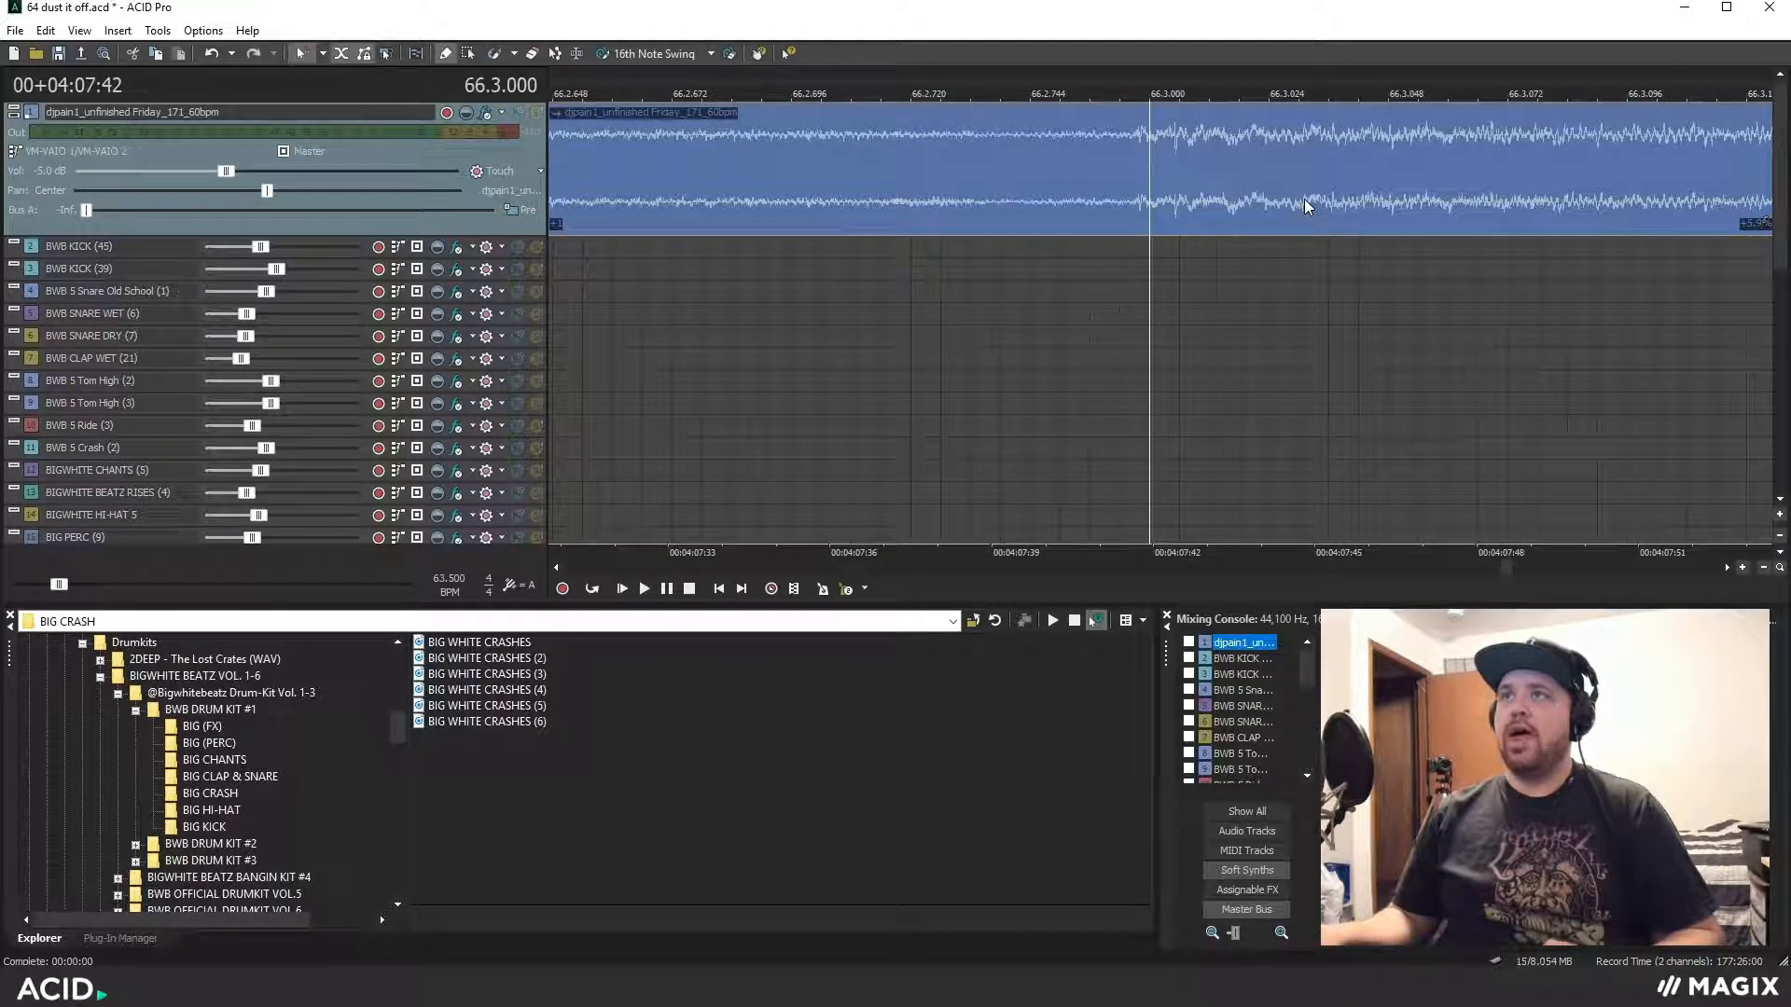
{"action": "key", "text": "s"}
{"action": "scroll", "coordinate": [1093, 148], "scroll_direction": "down", "scroll_amount": 4}
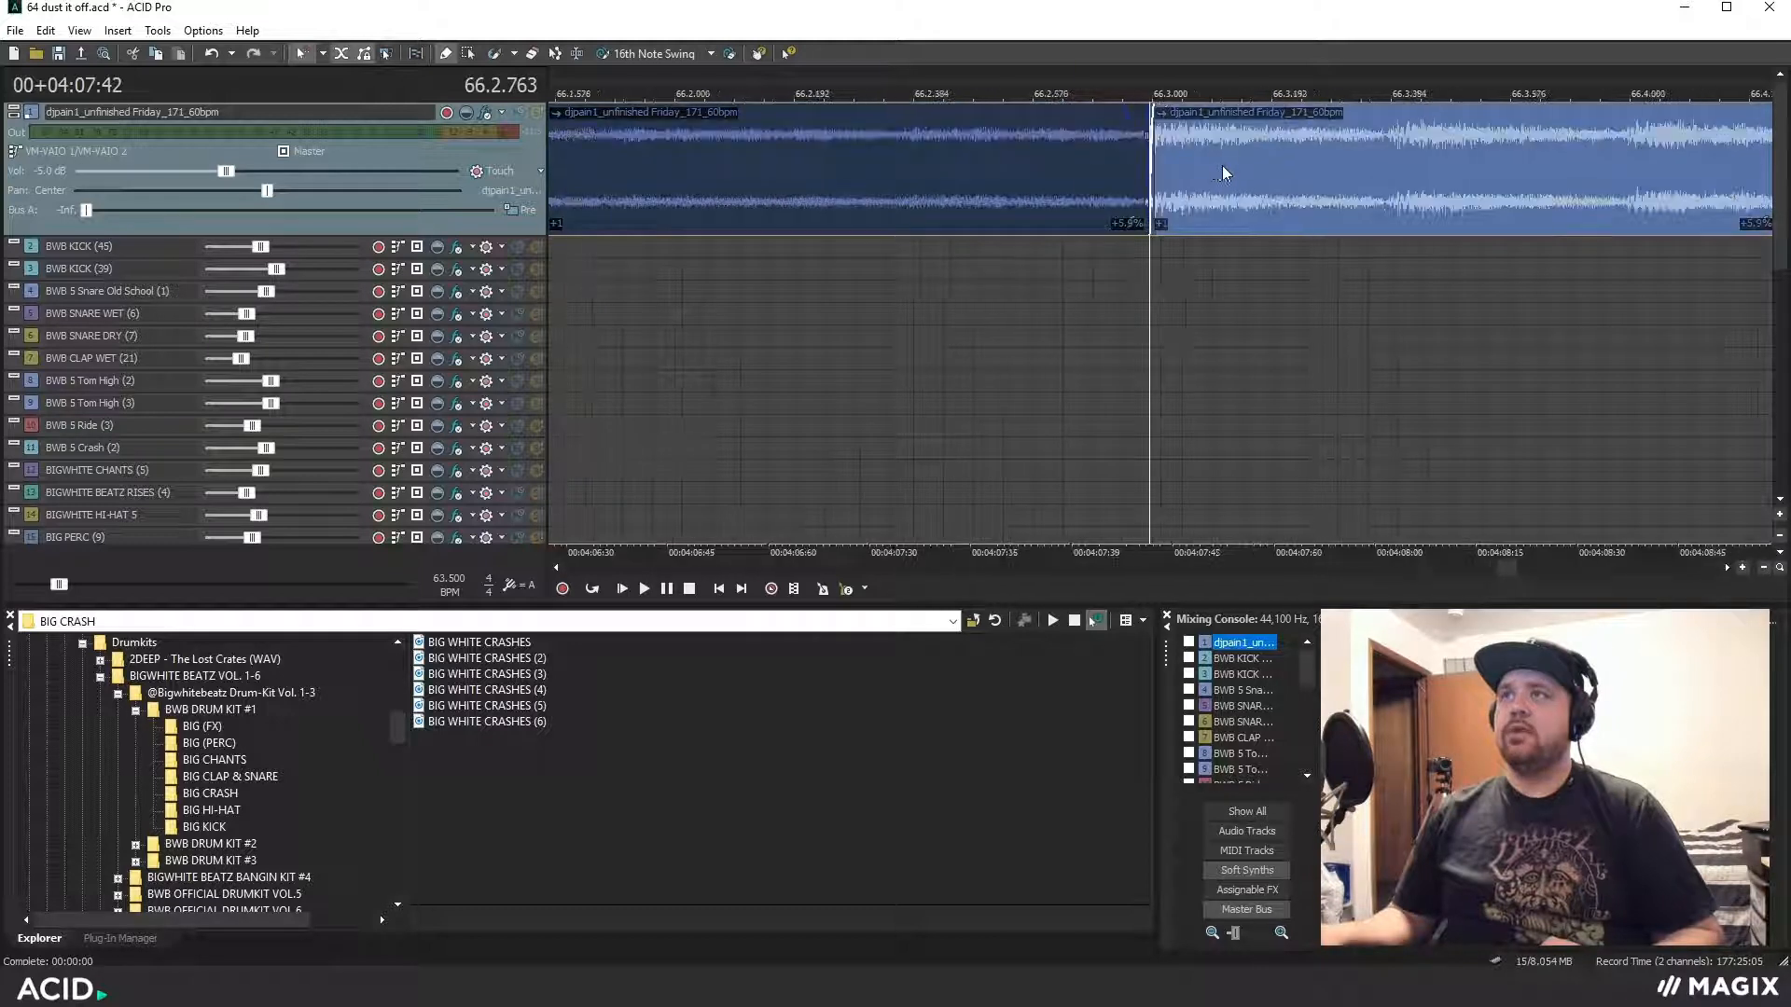
{"action": "left_click", "coordinate": [1149, 162]}
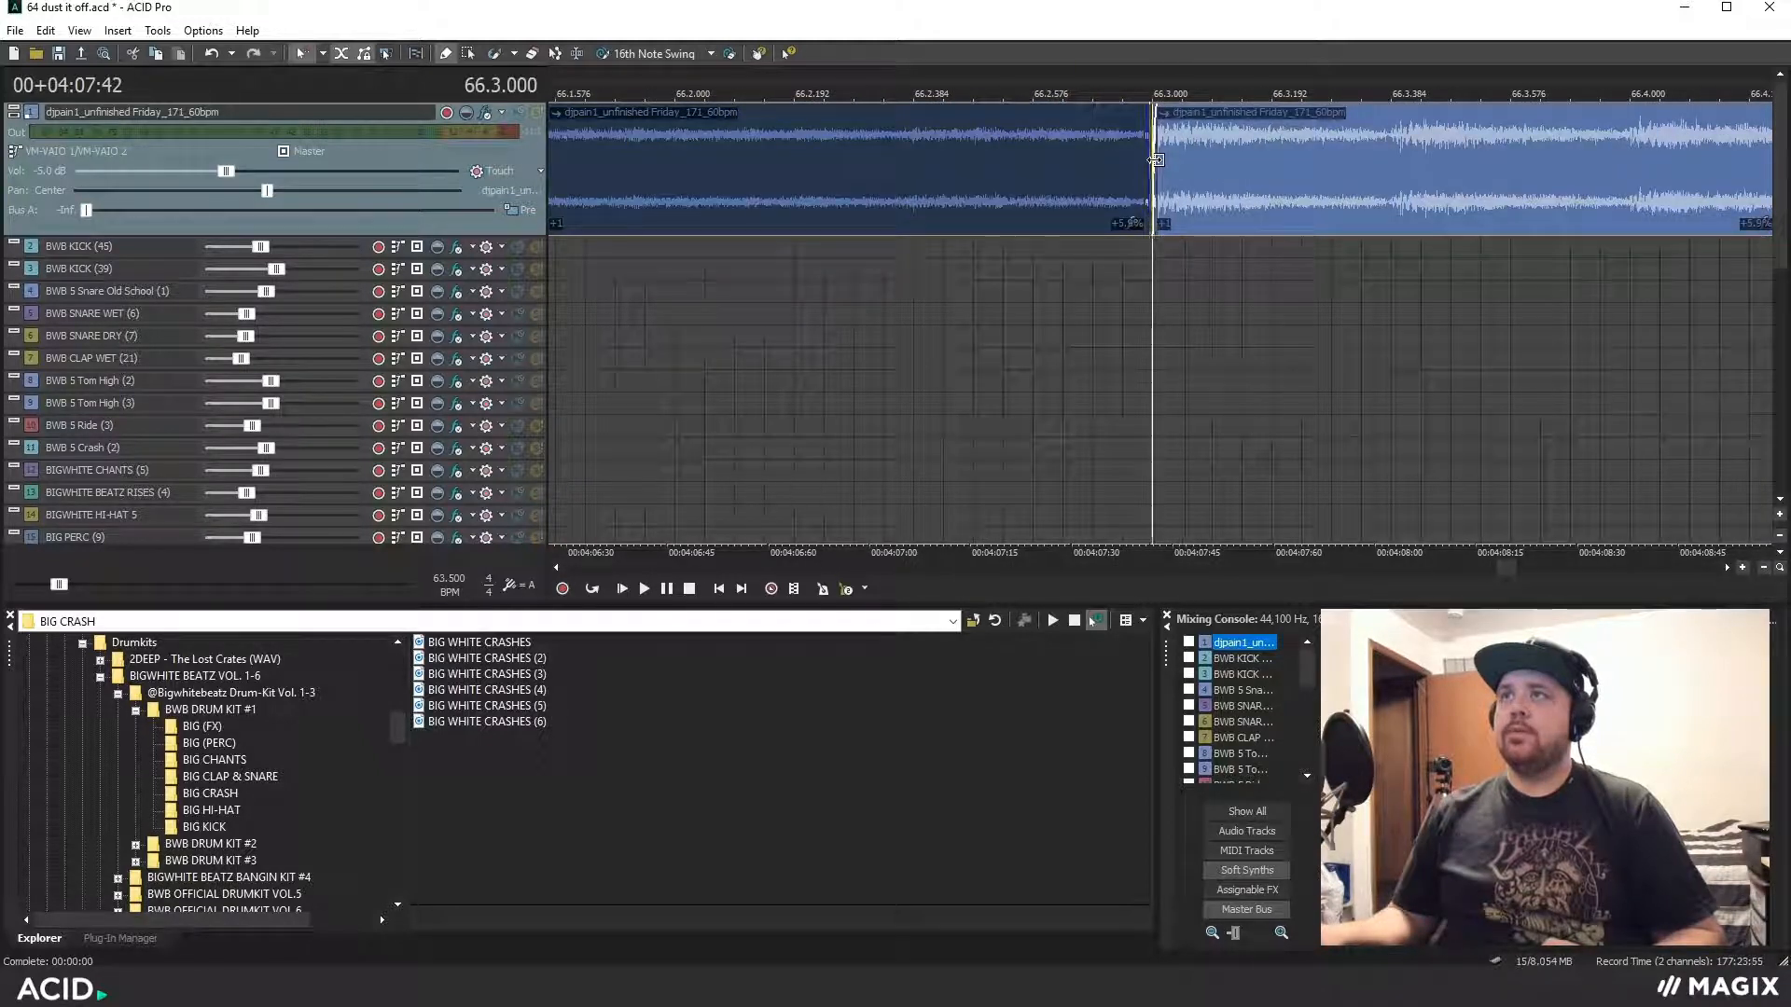
{"action": "scroll", "coordinate": [1144, 161], "scroll_direction": "up", "scroll_amount": 3}
{"action": "scroll", "coordinate": [1129, 172], "scroll_direction": "down", "scroll_amount": 8}
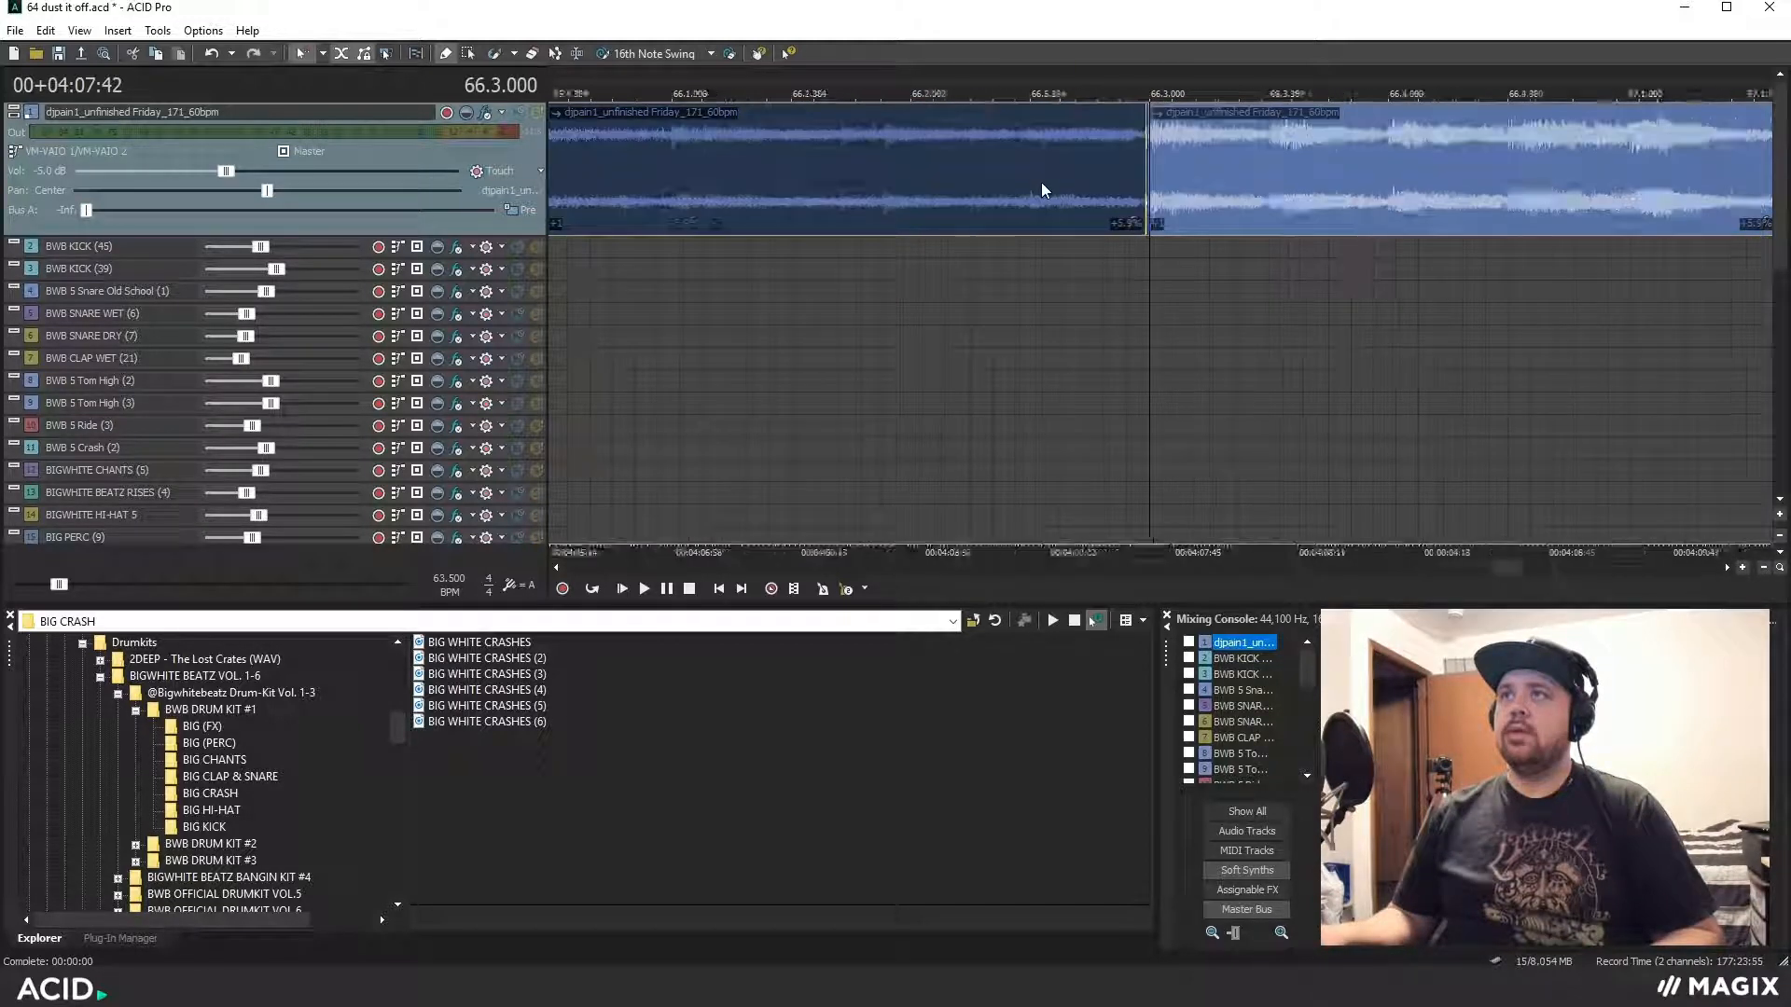
Select all the sample event pieces from bar 63 onward and delete them
{"action": "left_click", "coordinate": [468, 54]}
{"action": "left_click_drag", "start_coordinate": [1537, 193], "coordinate": [1194, 170]}
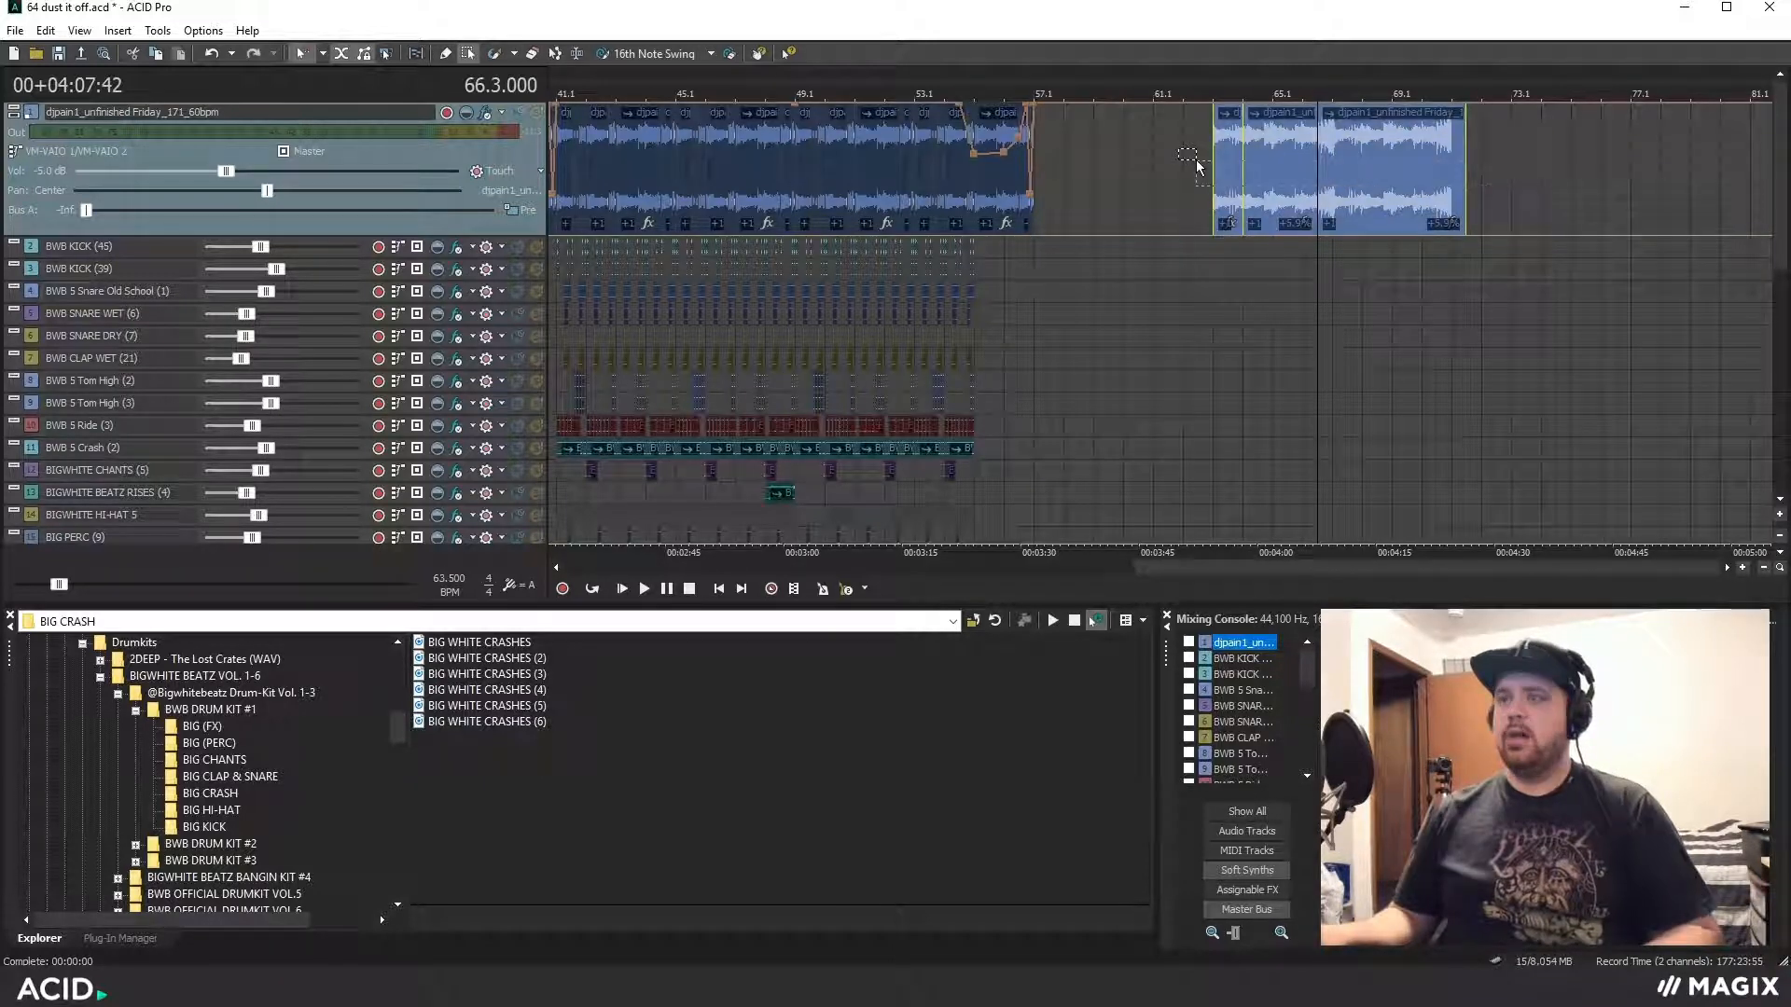
{"action": "key", "text": "Delete"}
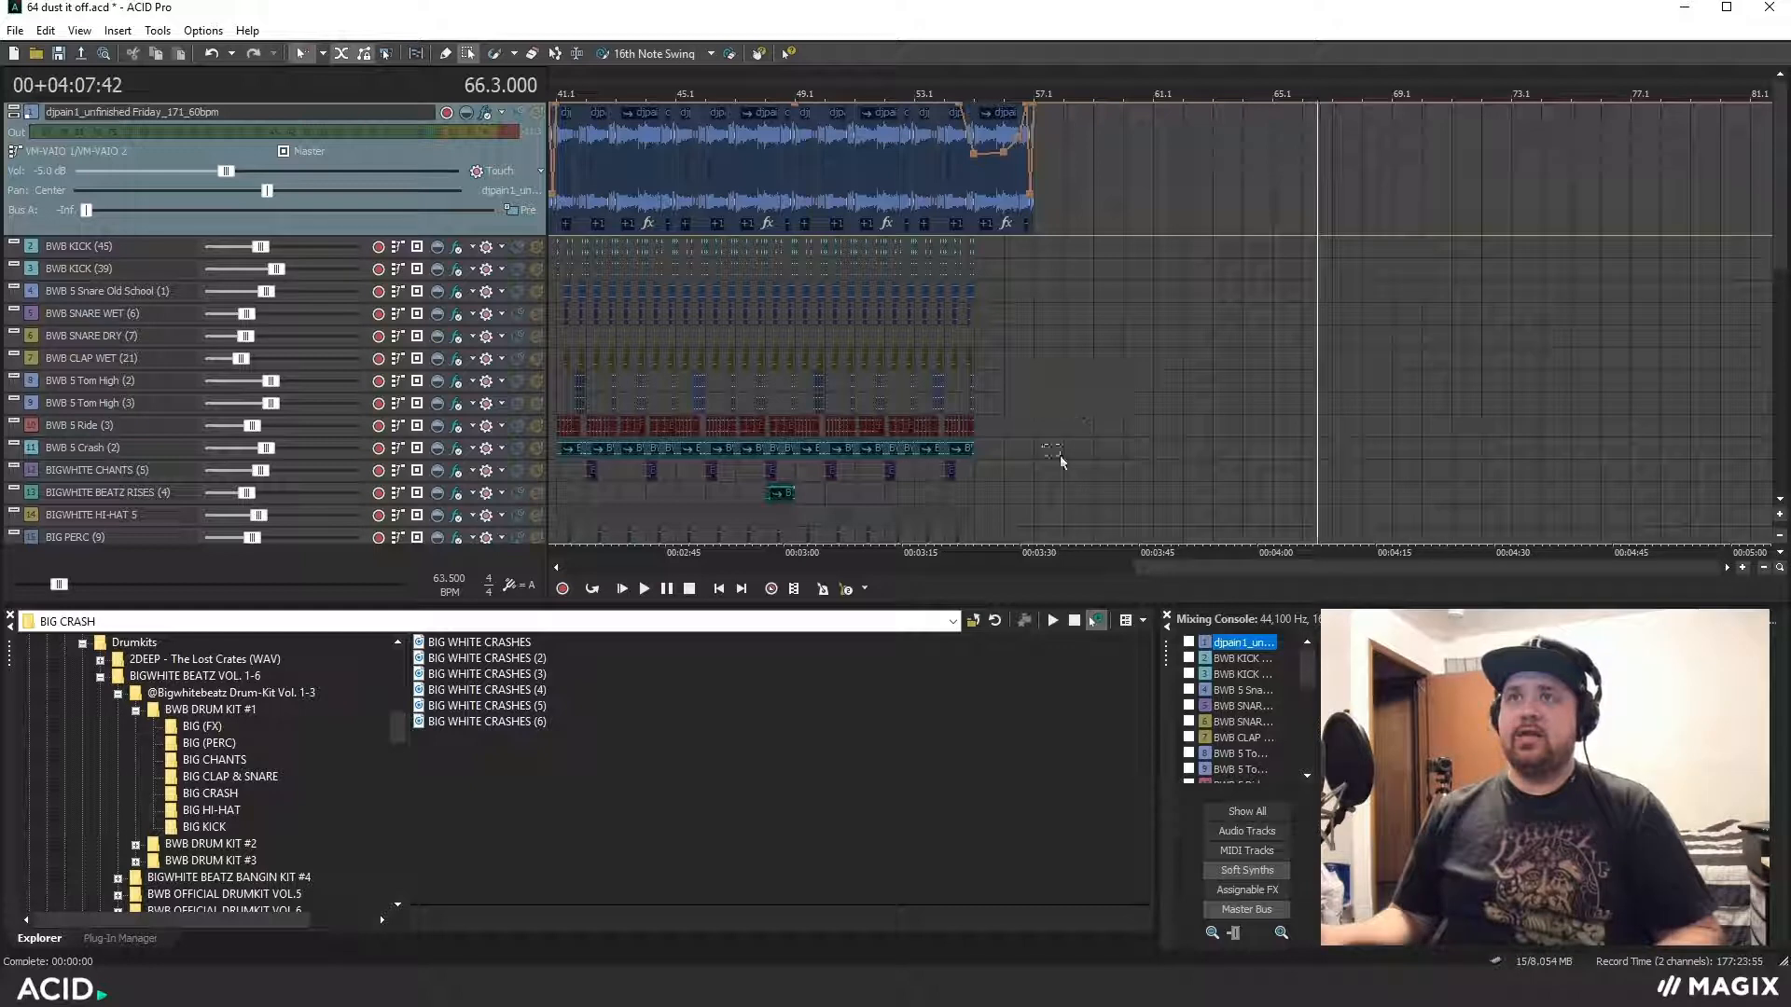
Examine the chopped sample events in the finished arrangement one by one from 9.1 to 10.4
{"action": "left_click_drag", "start_coordinate": [1207, 569], "coordinate": [709, 600]}
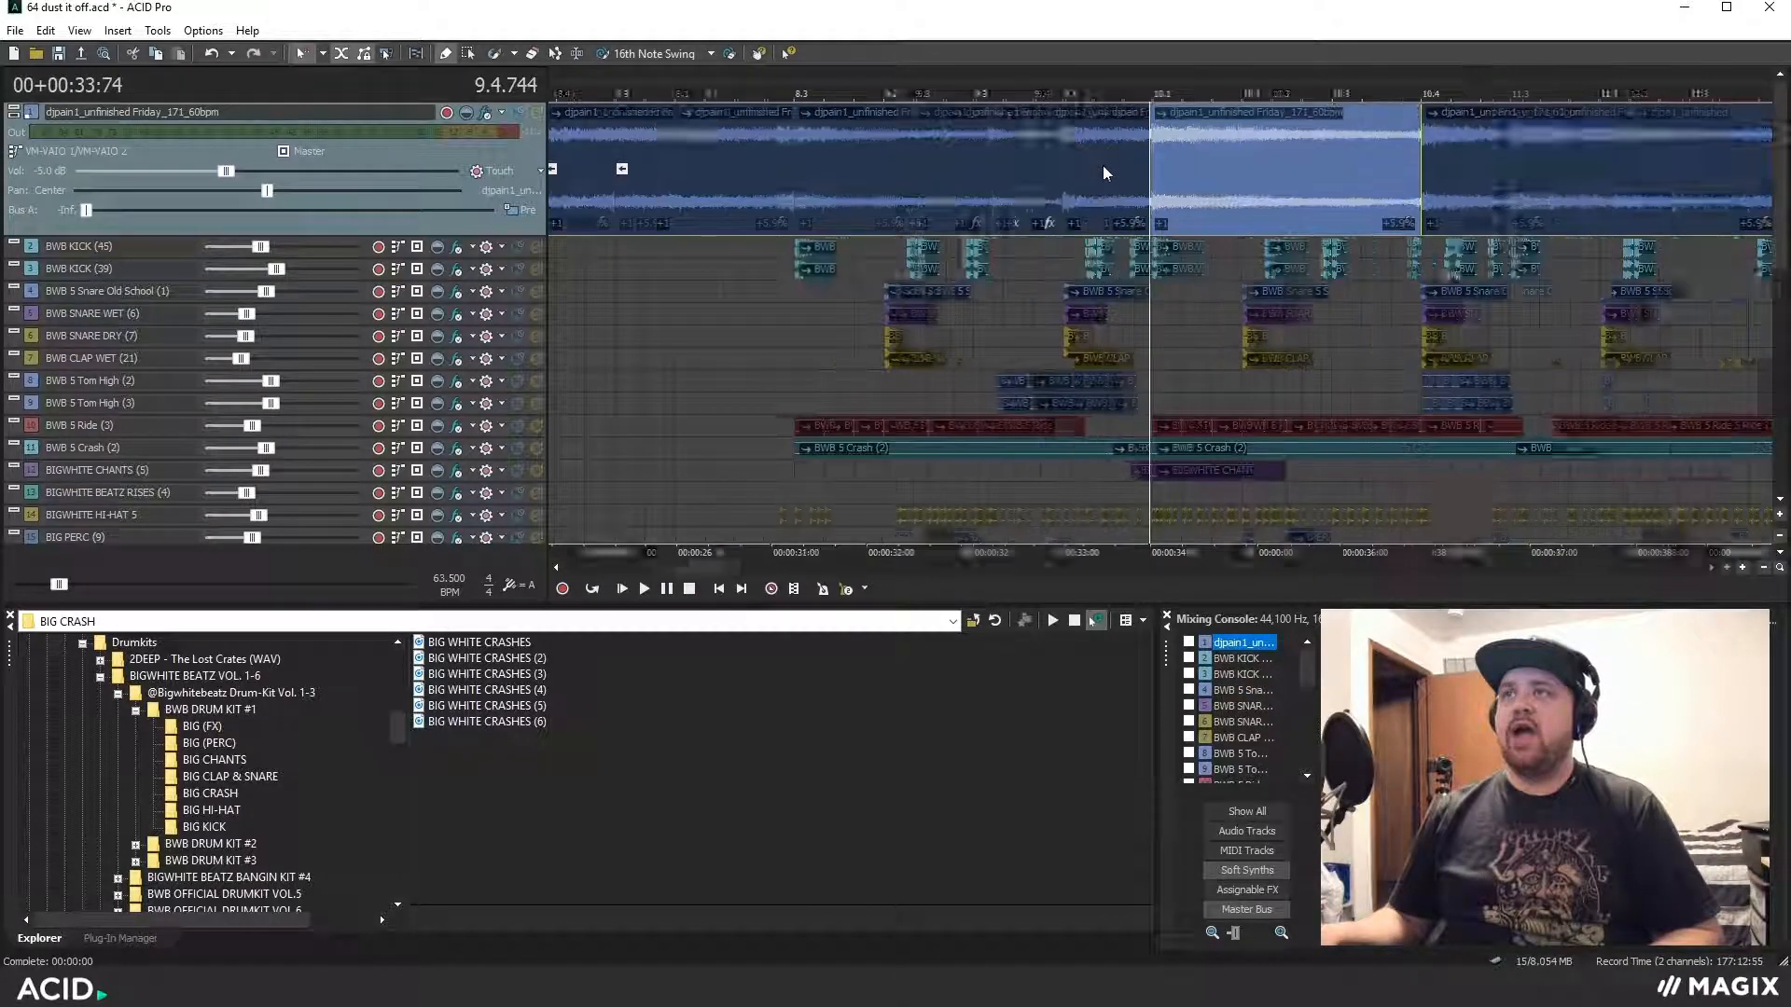
{"action": "double_click", "coordinate": [799, 170]}
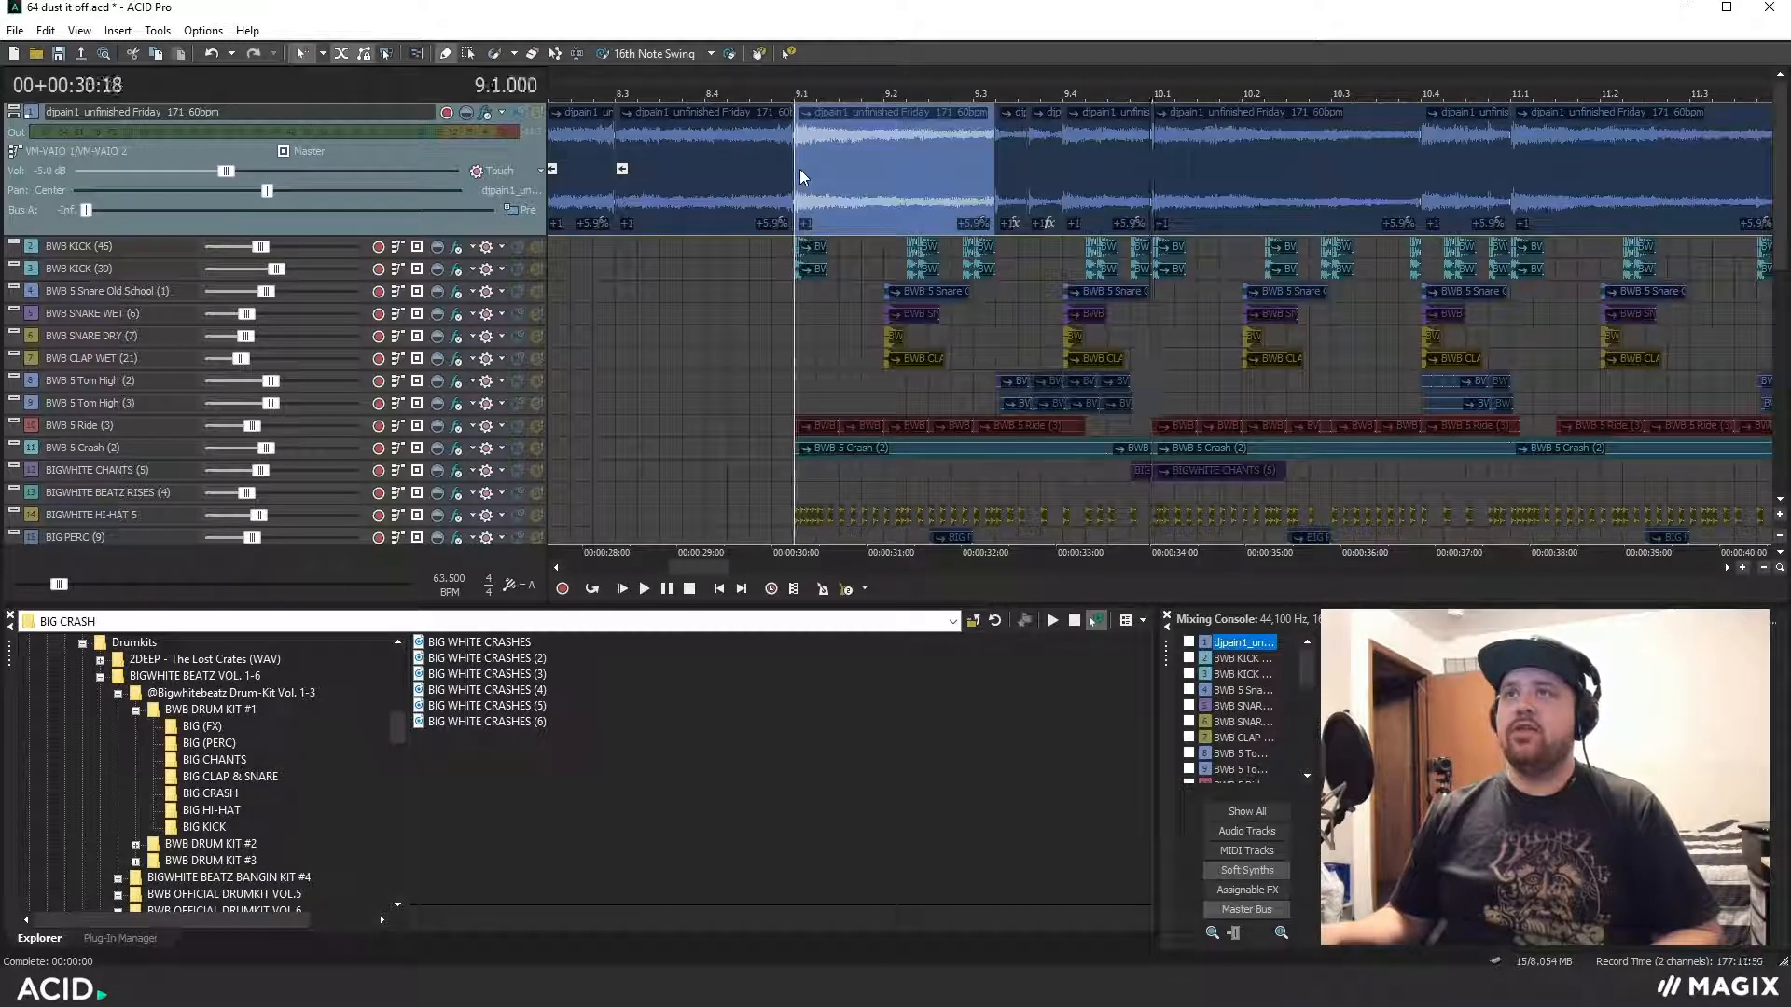
{"action": "double_click", "coordinate": [1015, 170]}
{"action": "double_click", "coordinate": [1049, 170]}
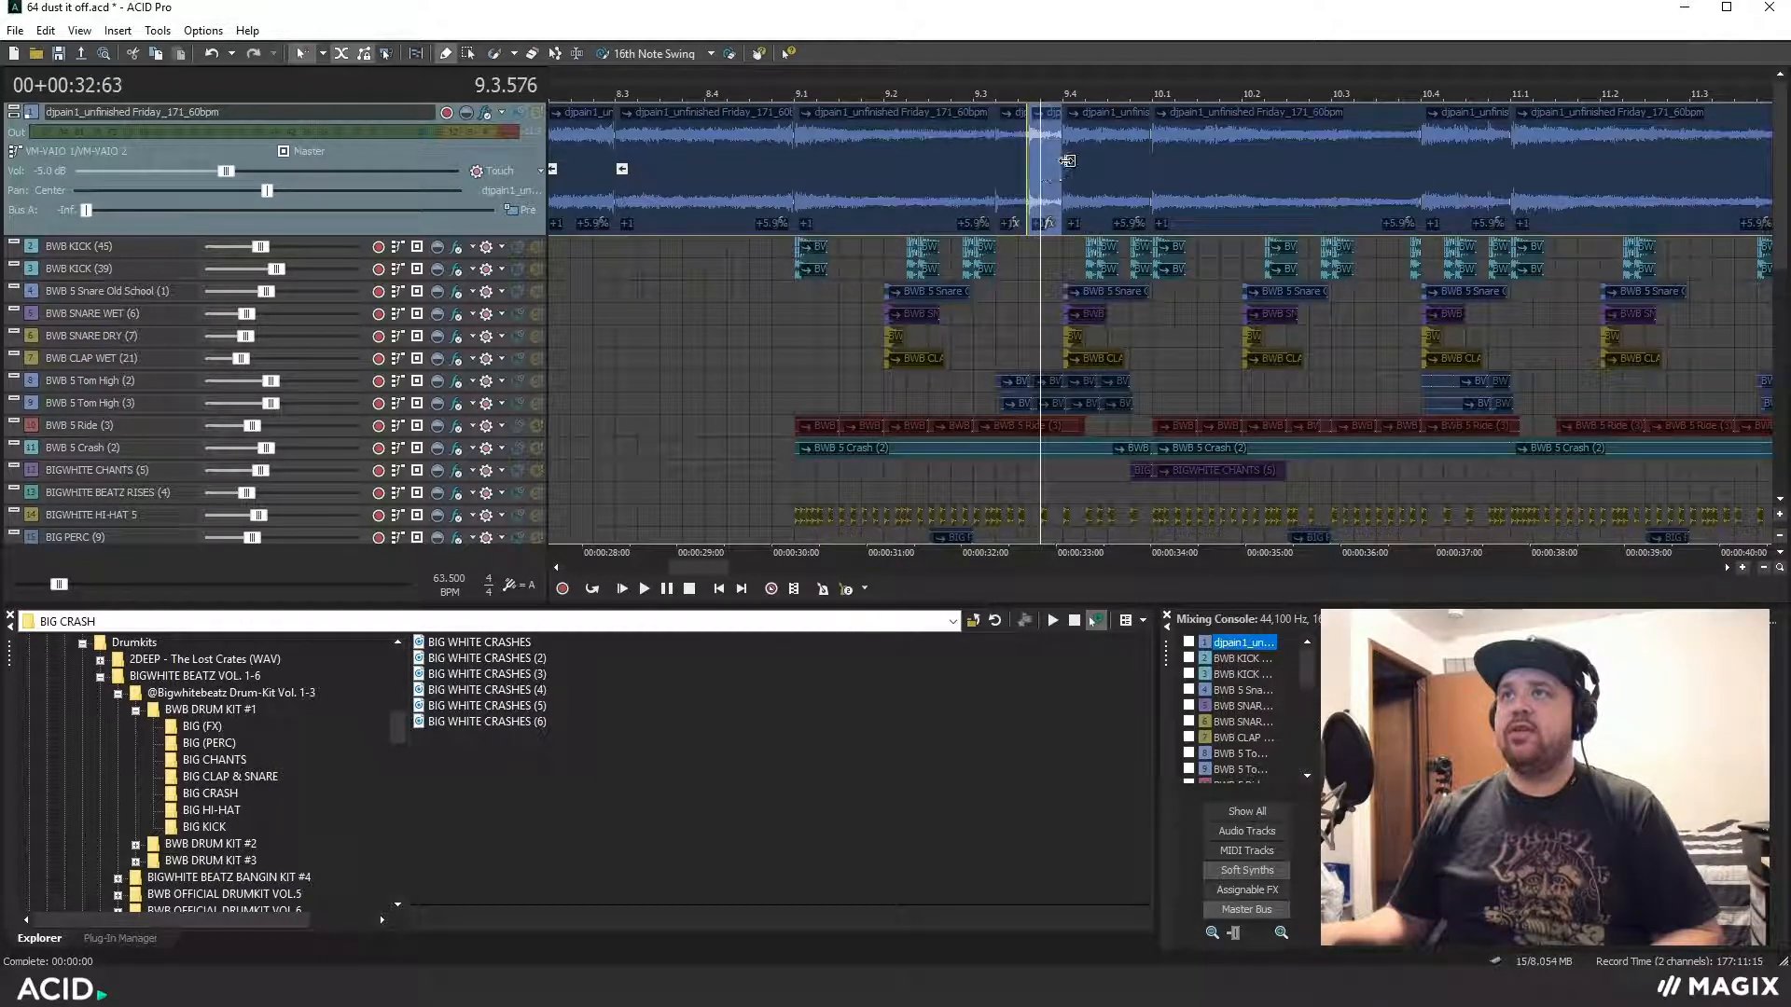
{"action": "double_click", "coordinate": [1082, 170]}
{"action": "double_click", "coordinate": [1171, 174]}
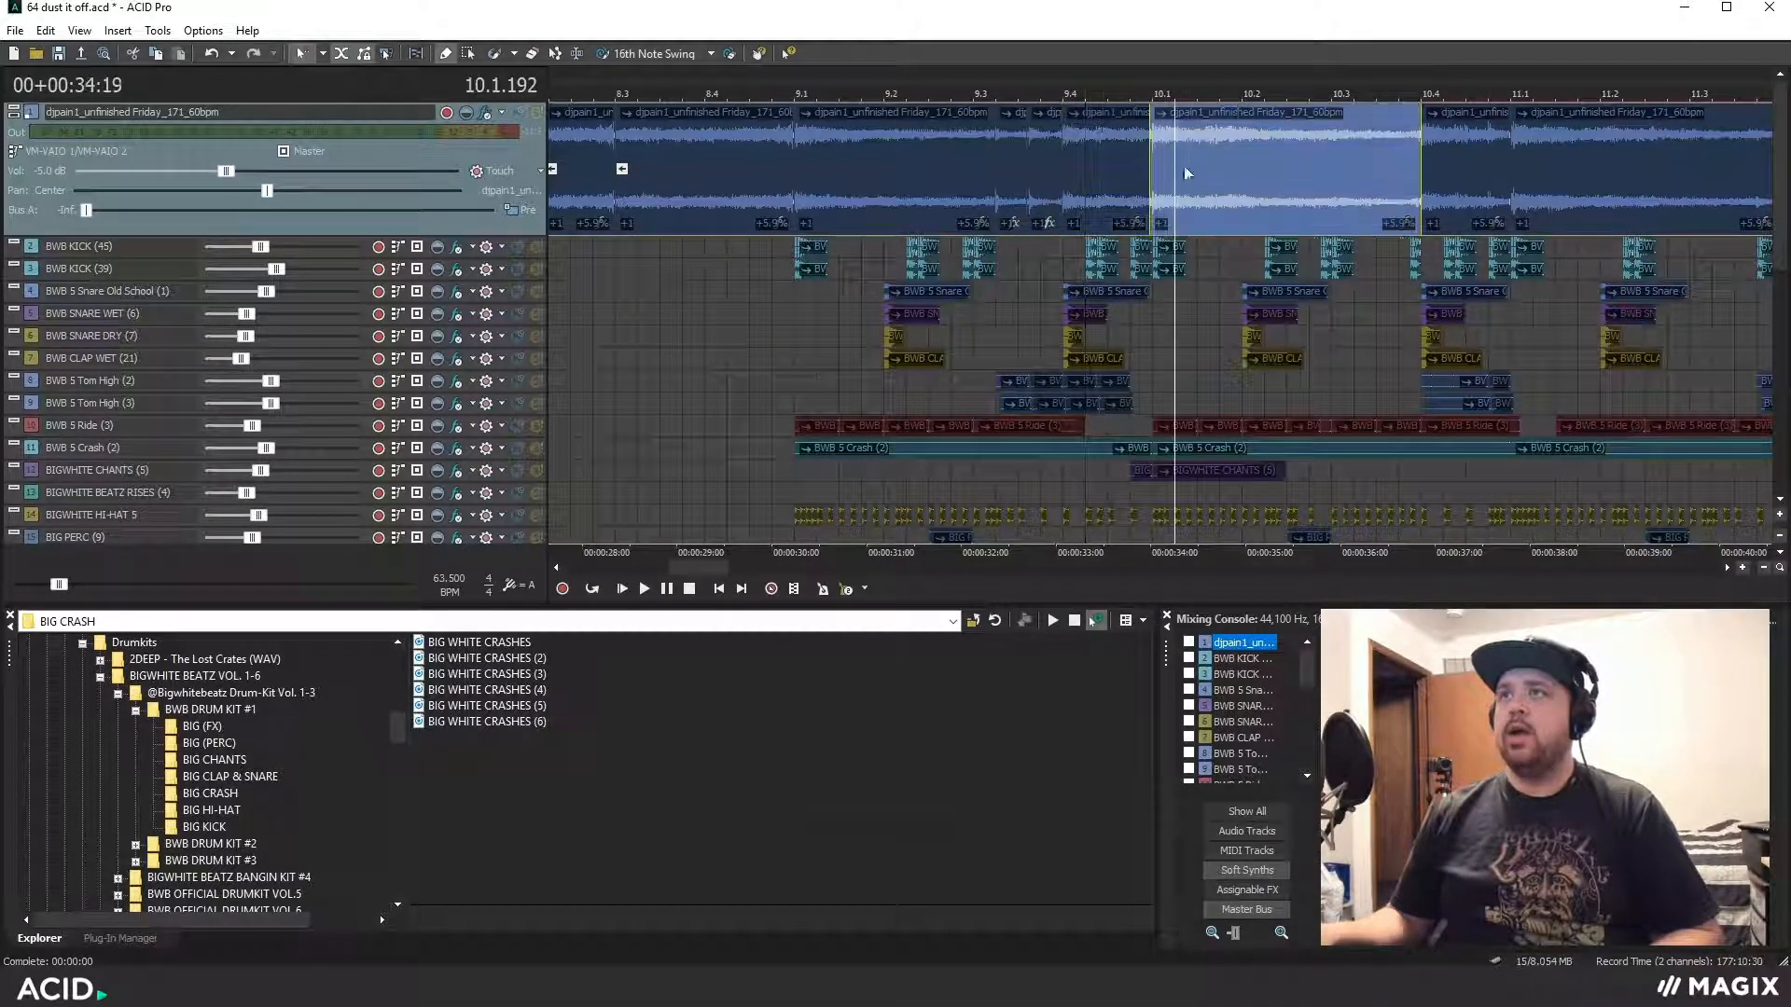
{"action": "double_click", "coordinate": [1440, 161]}
{"action": "scroll", "coordinate": [1301, 170], "scroll_direction": "up", "scroll_amount": 3}
{"action": "scroll", "coordinate": [1118, 156], "scroll_direction": "up", "scroll_amount": 2}
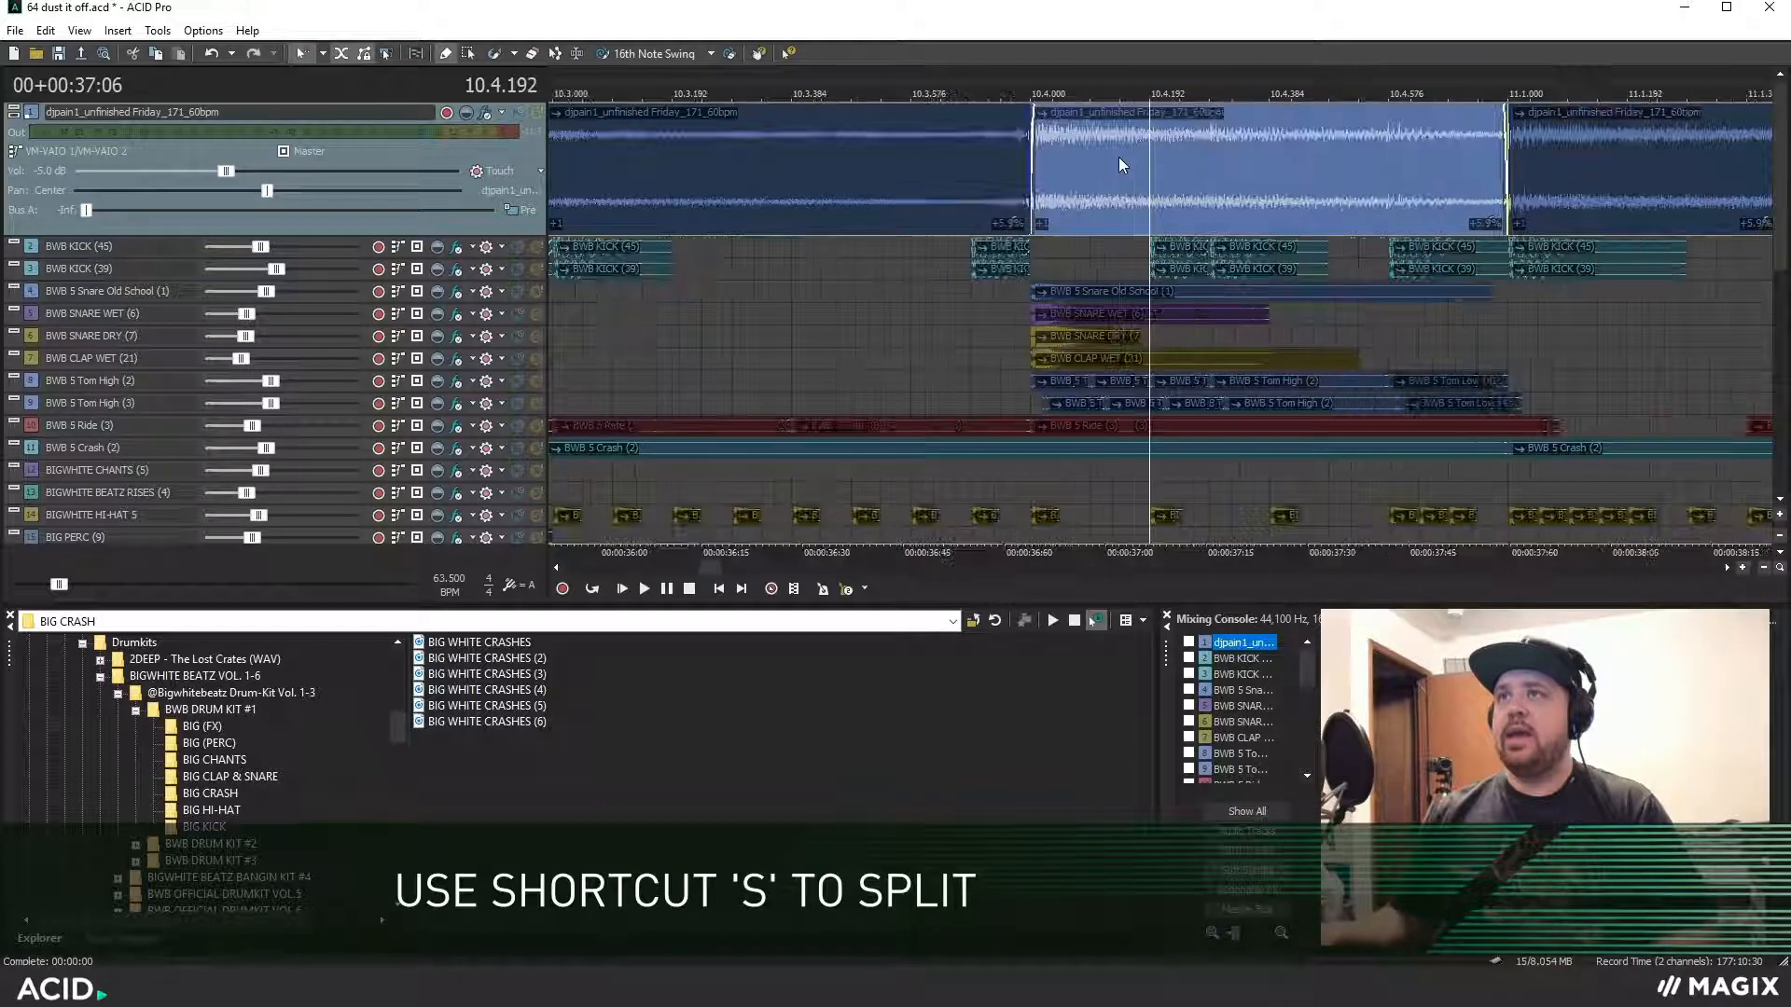
{"action": "scroll", "coordinate": [1120, 159], "scroll_direction": "down", "scroll_amount": 5}
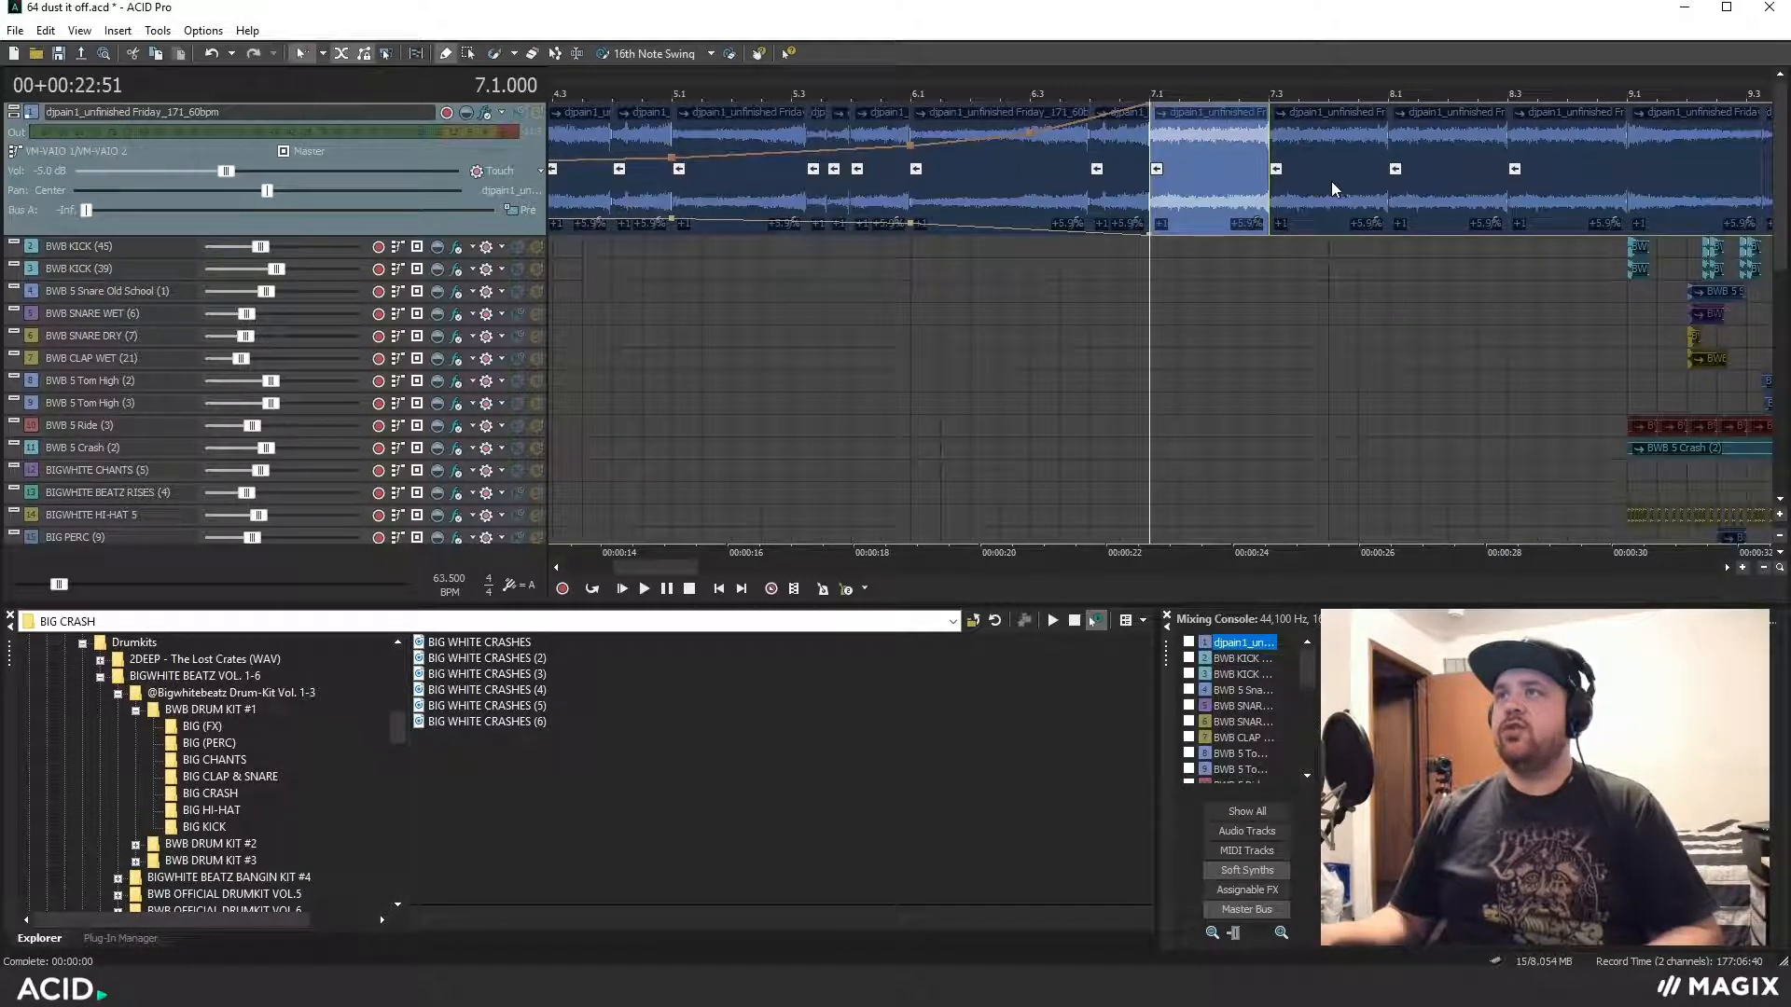
Solo the sample track and play its intro from 7.1.000 into bar 9 to hear the reversed event
{"action": "scroll", "coordinate": [1330, 181], "scroll_direction": "down", "scroll_amount": 1}
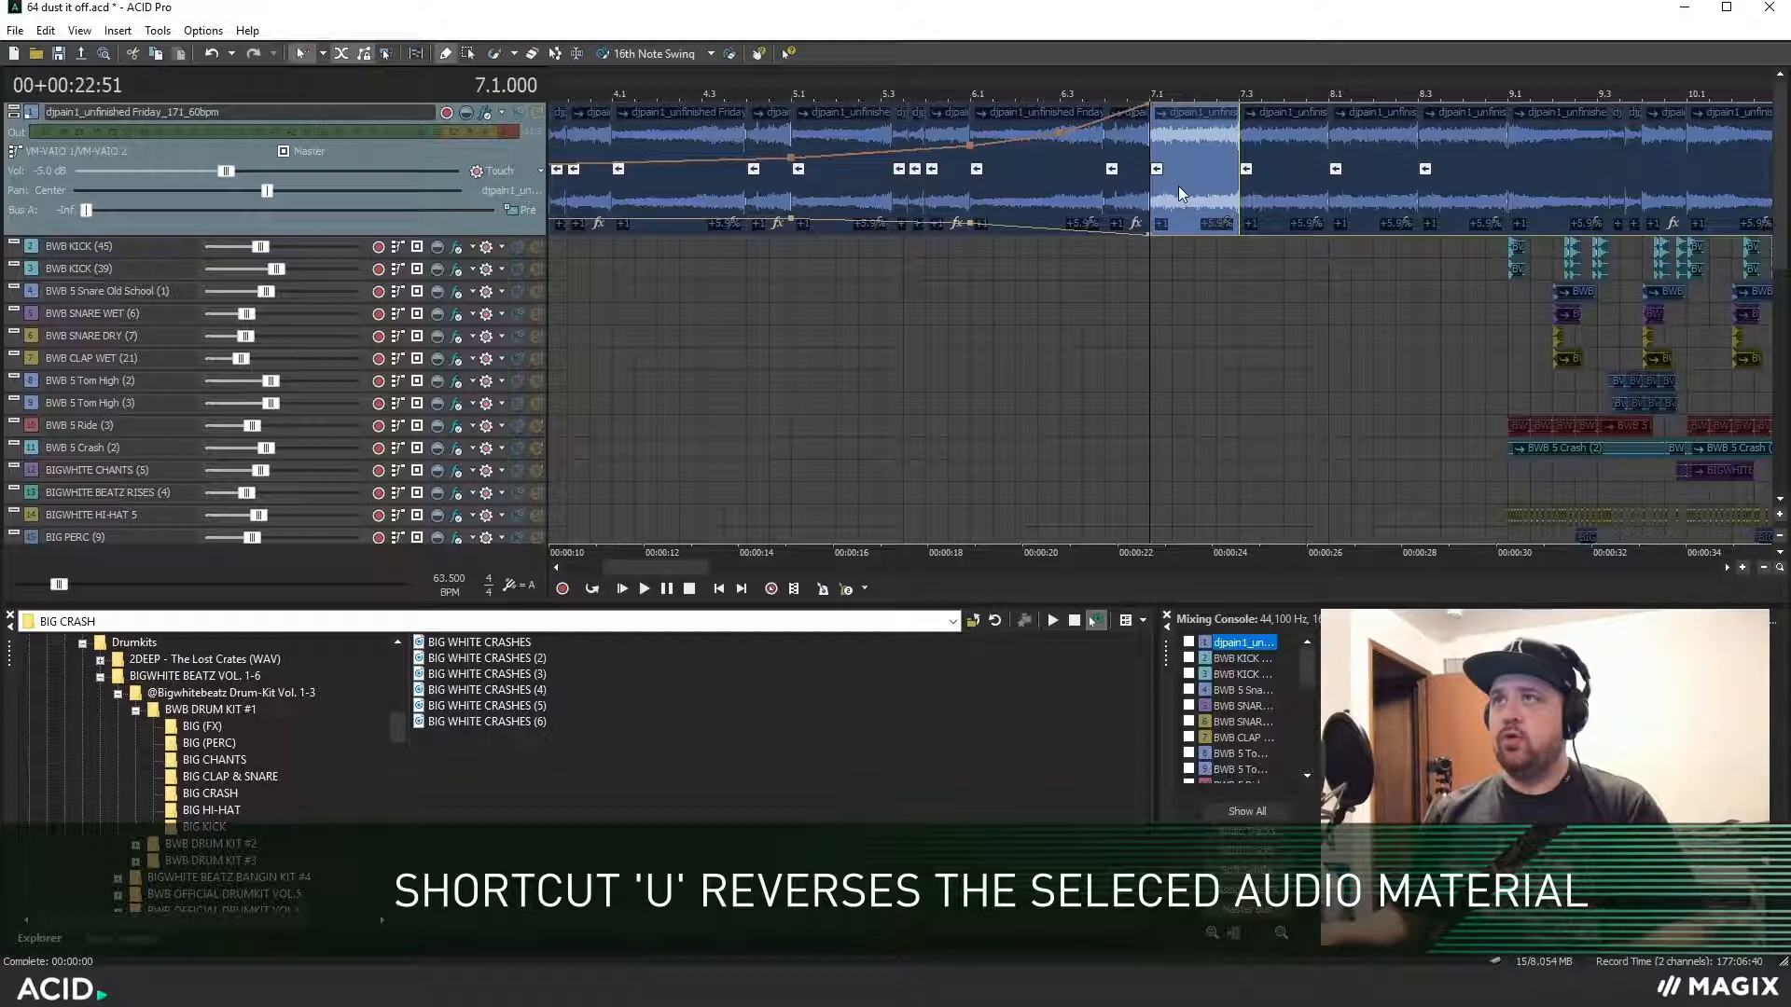
{"action": "scroll", "coordinate": [1423, 171], "scroll_direction": "down", "scroll_amount": 2}
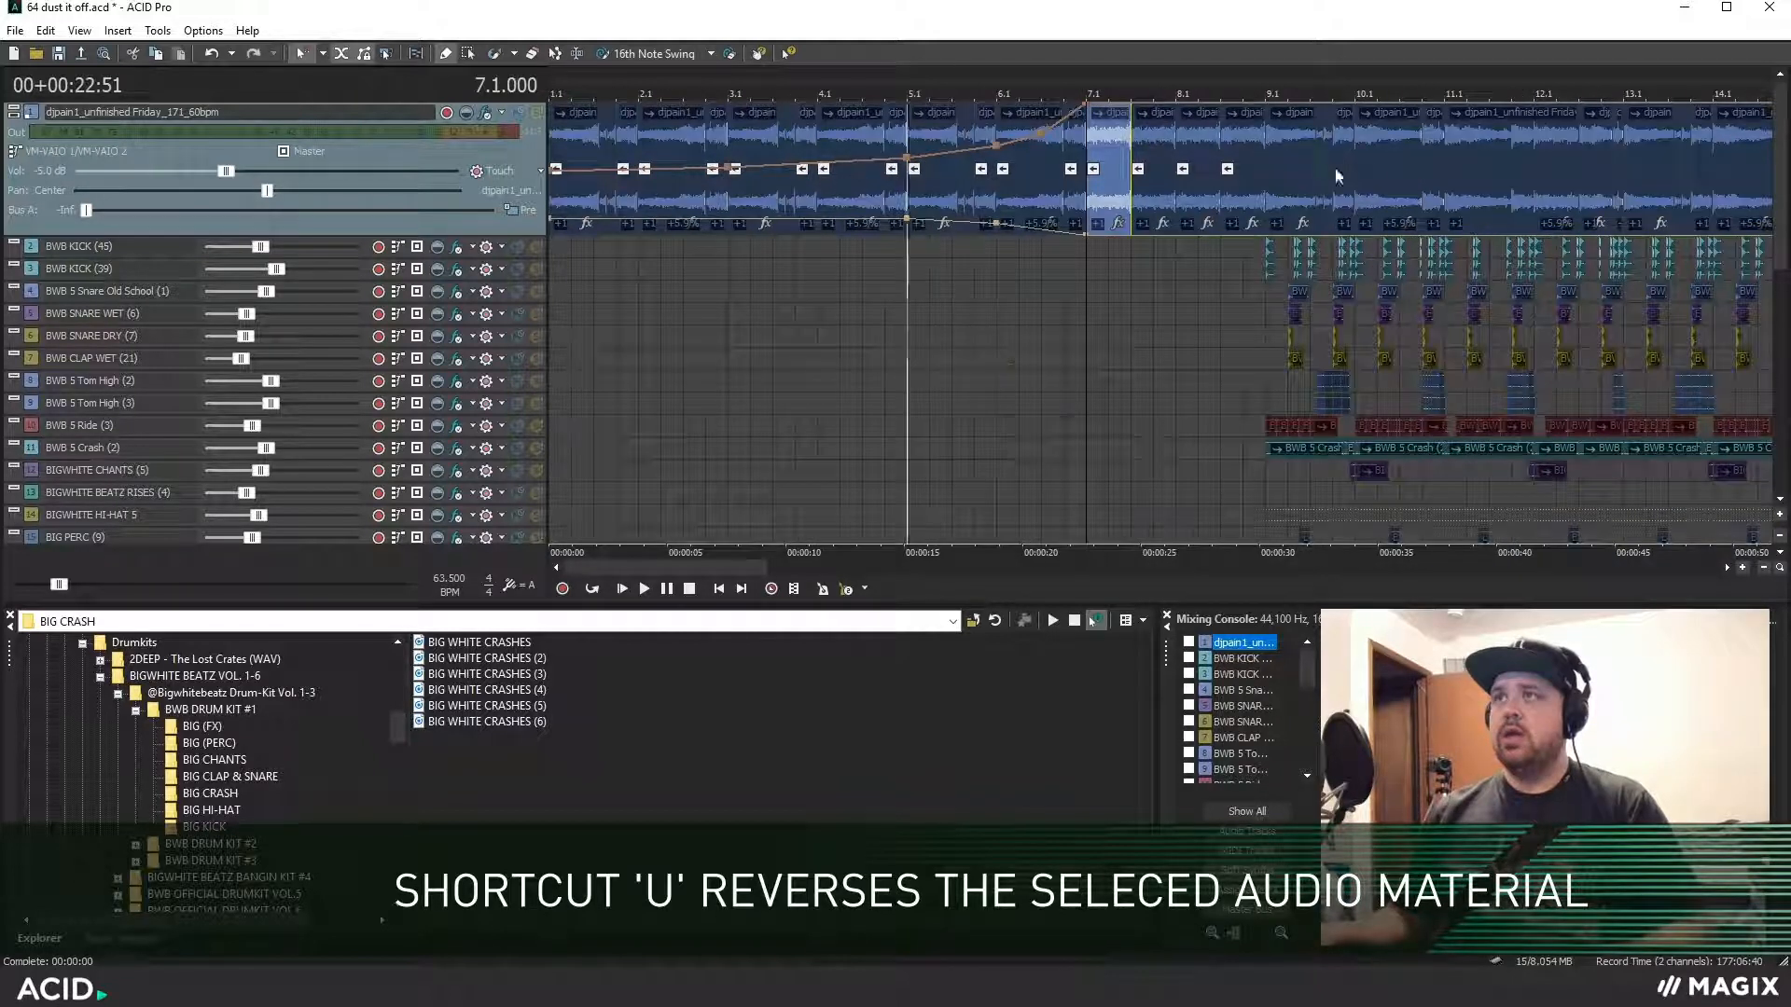
{"action": "scroll", "coordinate": [1400, 169], "scroll_direction": "down", "scroll_amount": 2}
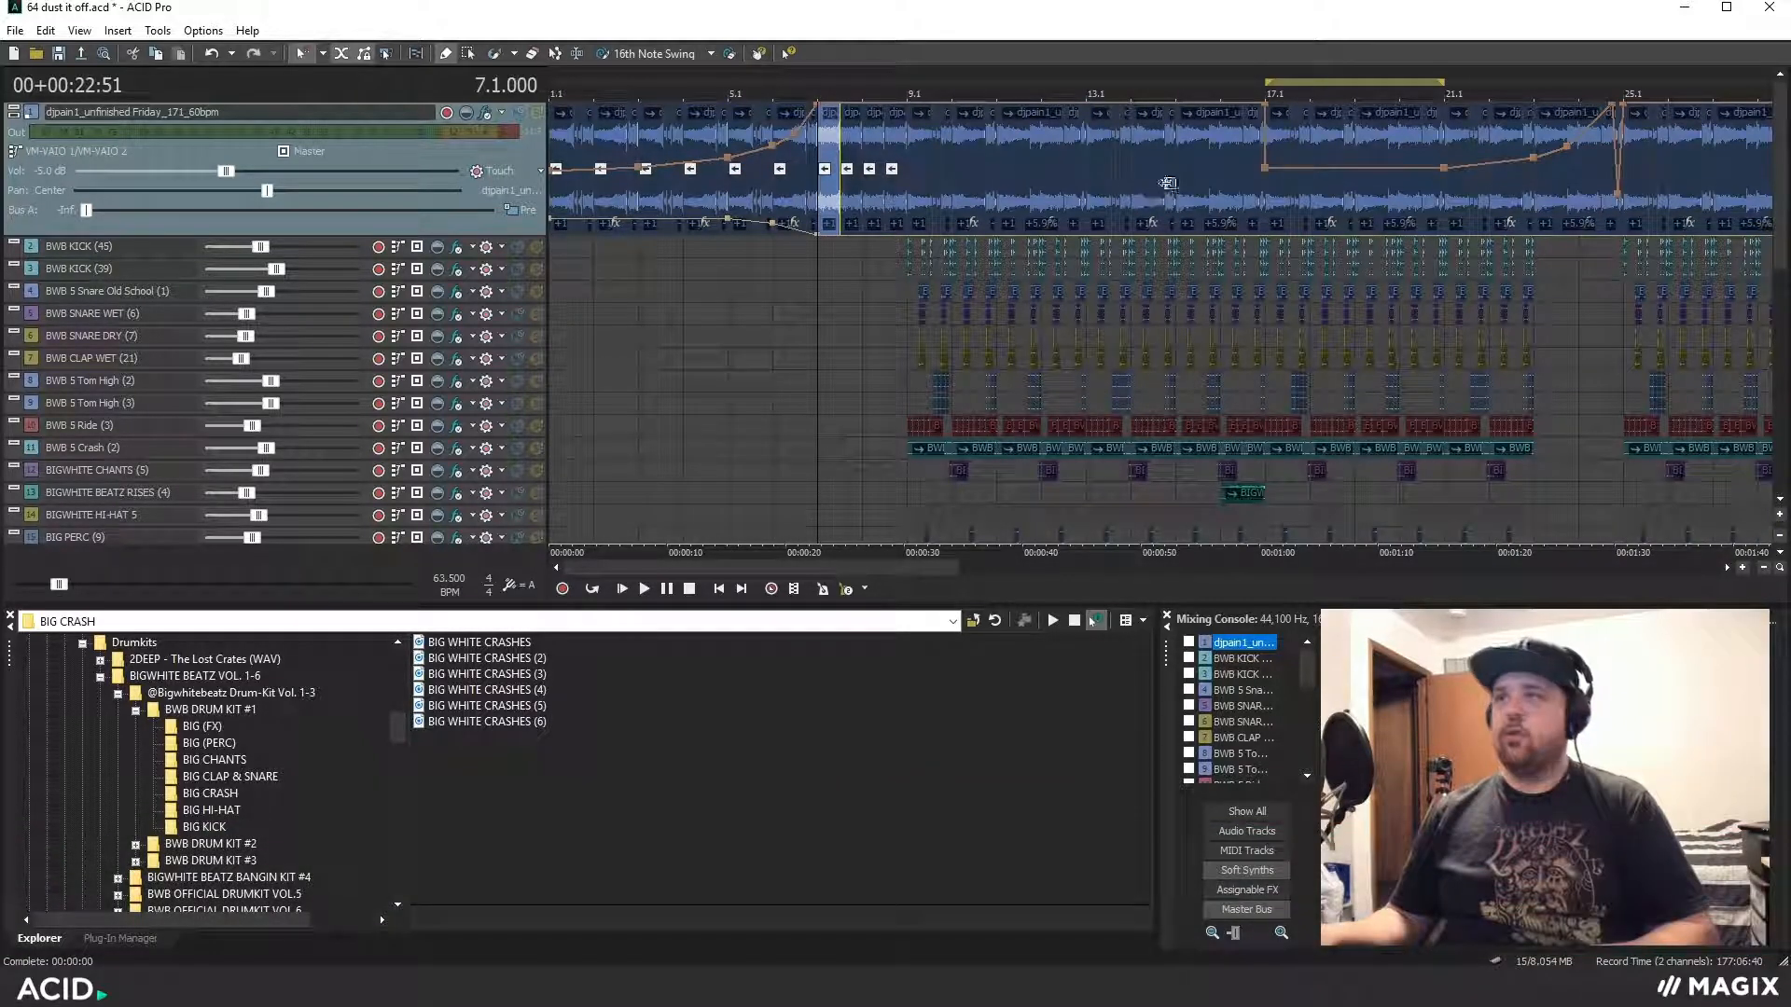
{"action": "scroll", "coordinate": [548, 119], "scroll_direction": "up", "scroll_amount": 2}
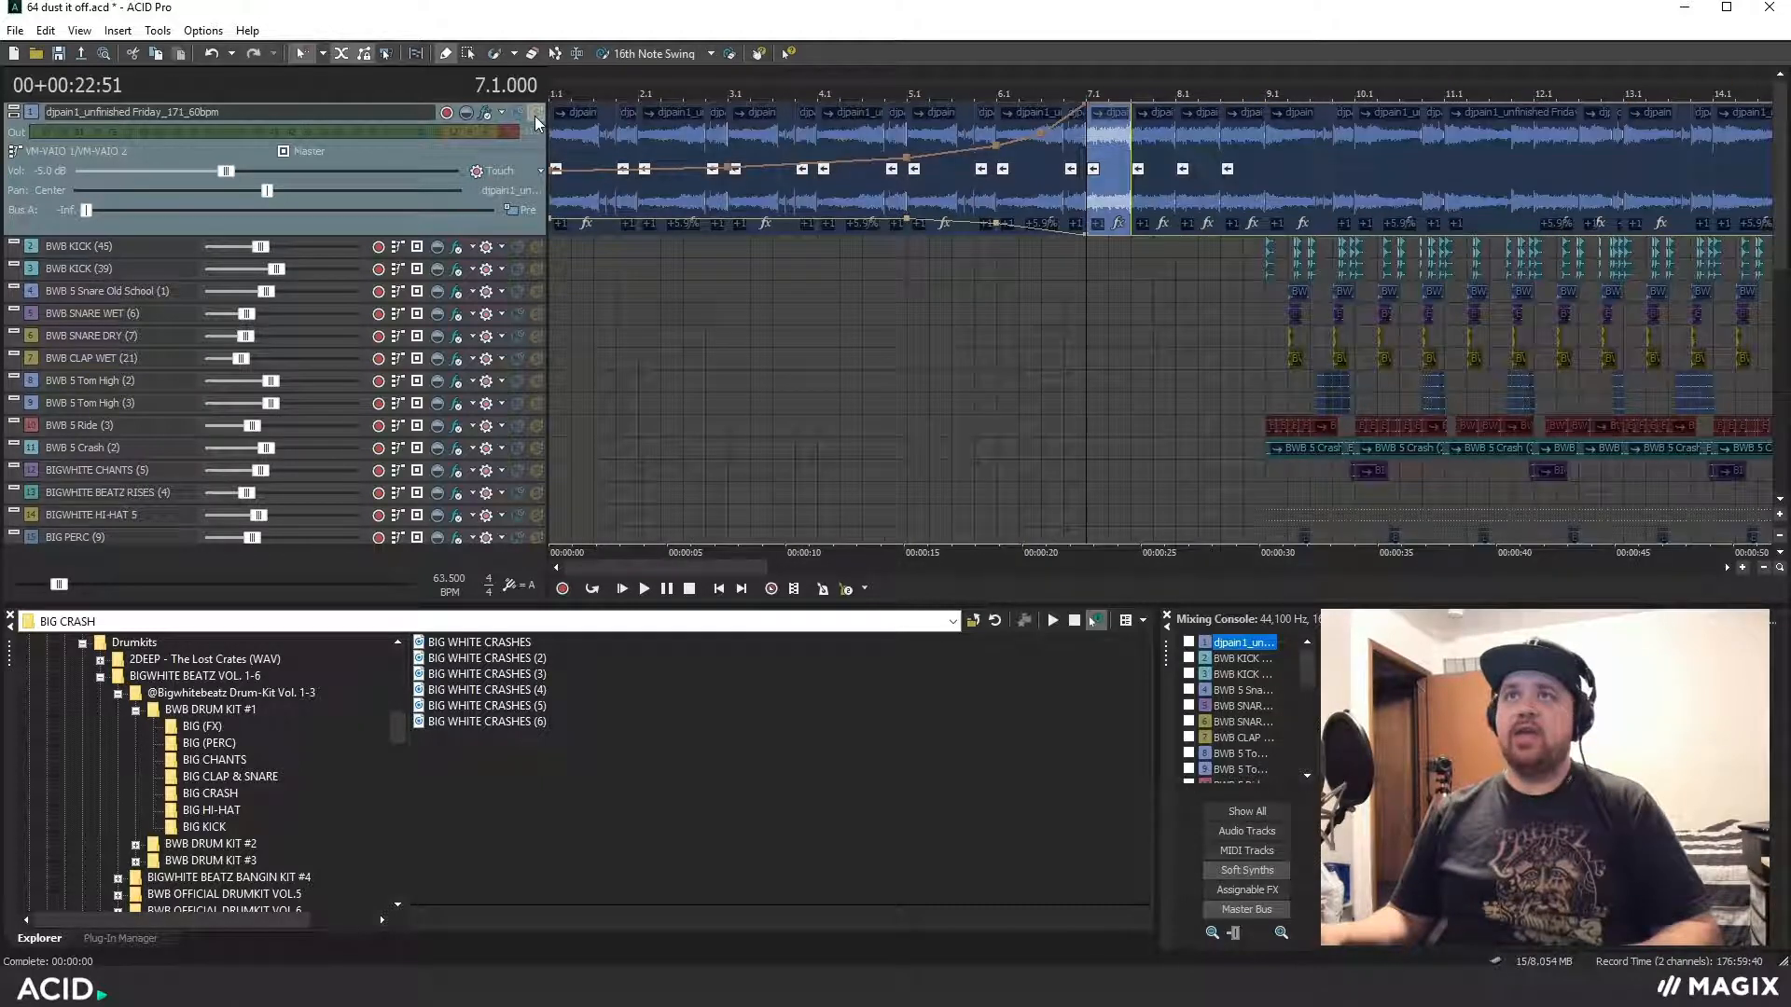
{"action": "left_click", "coordinate": [534, 116]}
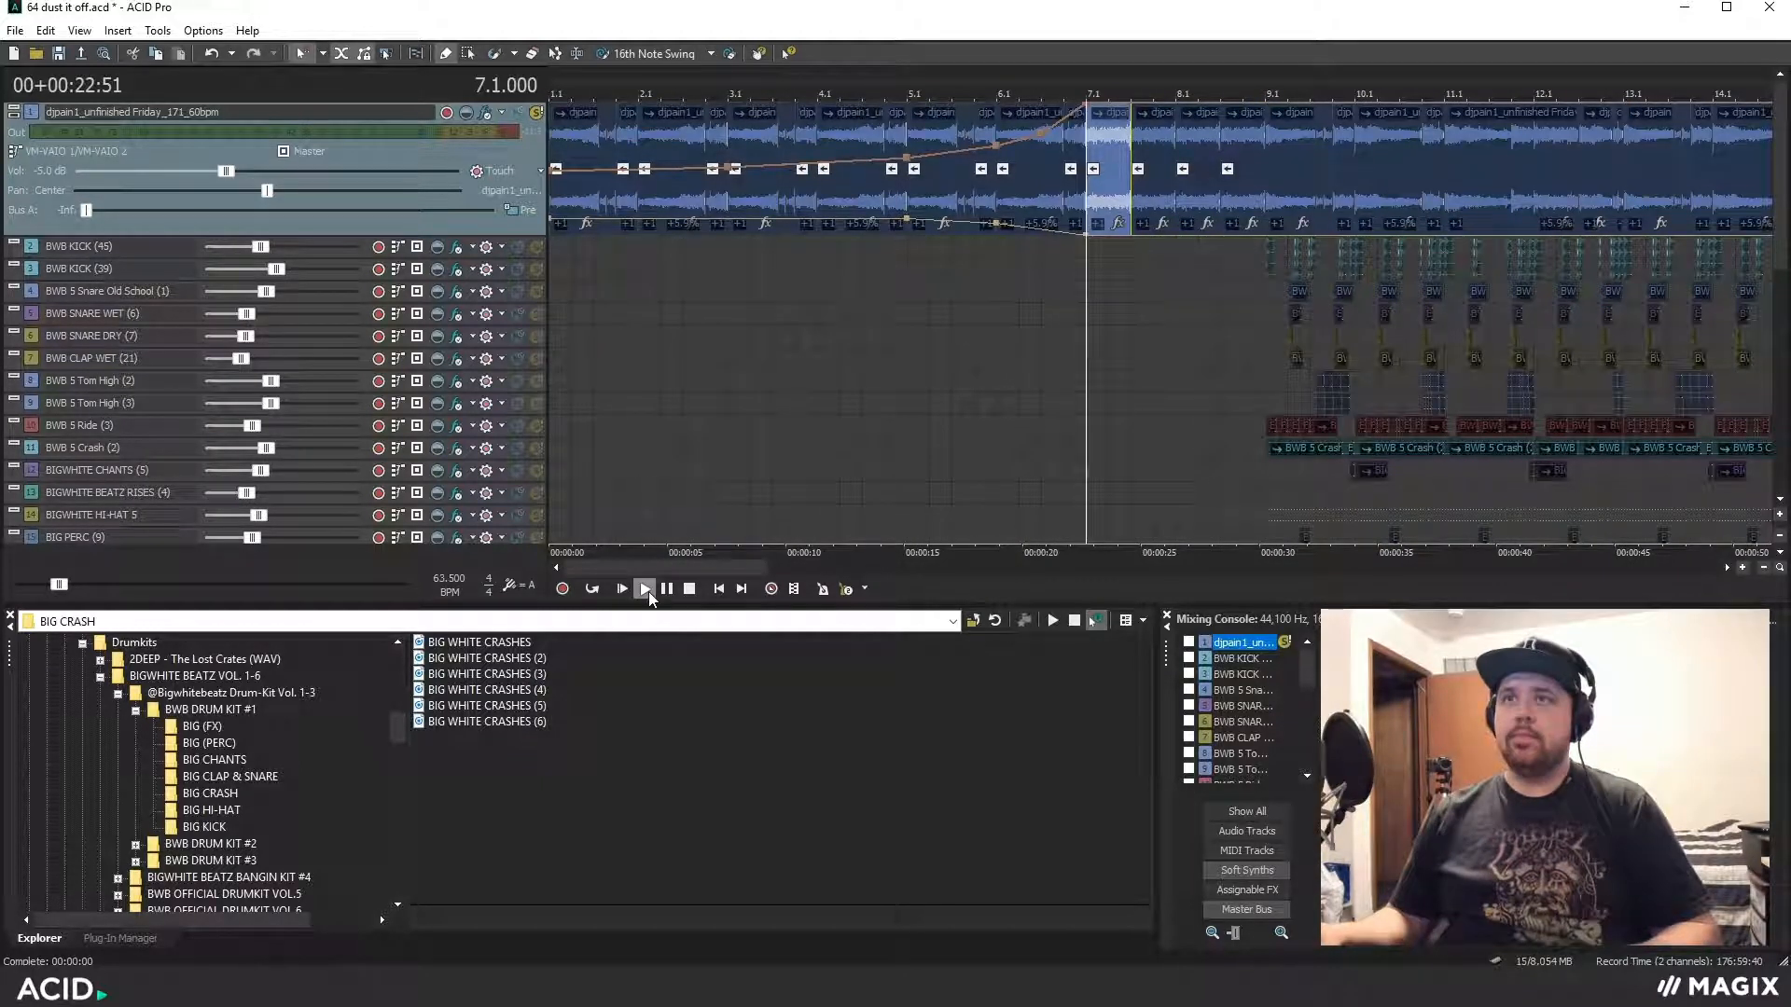
{"action": "left_click", "coordinate": [644, 589]}
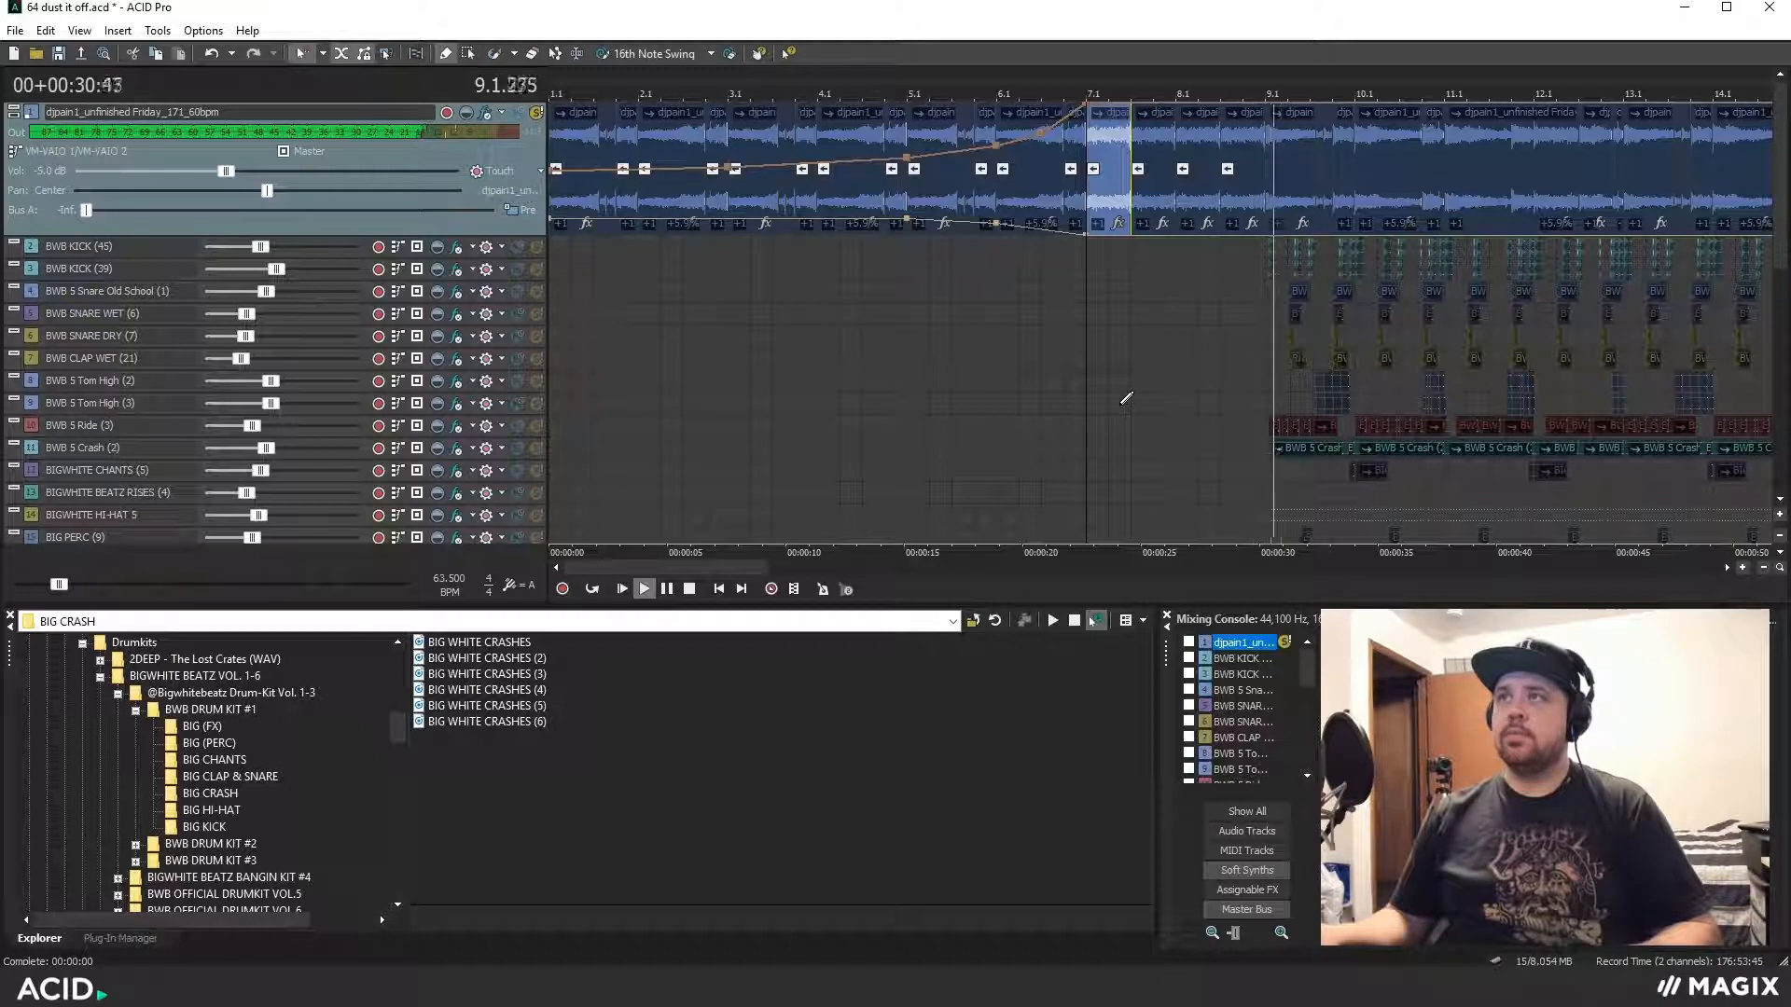
{"action": "key", "text": "space"}
{"action": "scroll", "coordinate": [573, 169], "scroll_direction": "down", "scroll_amount": 2}
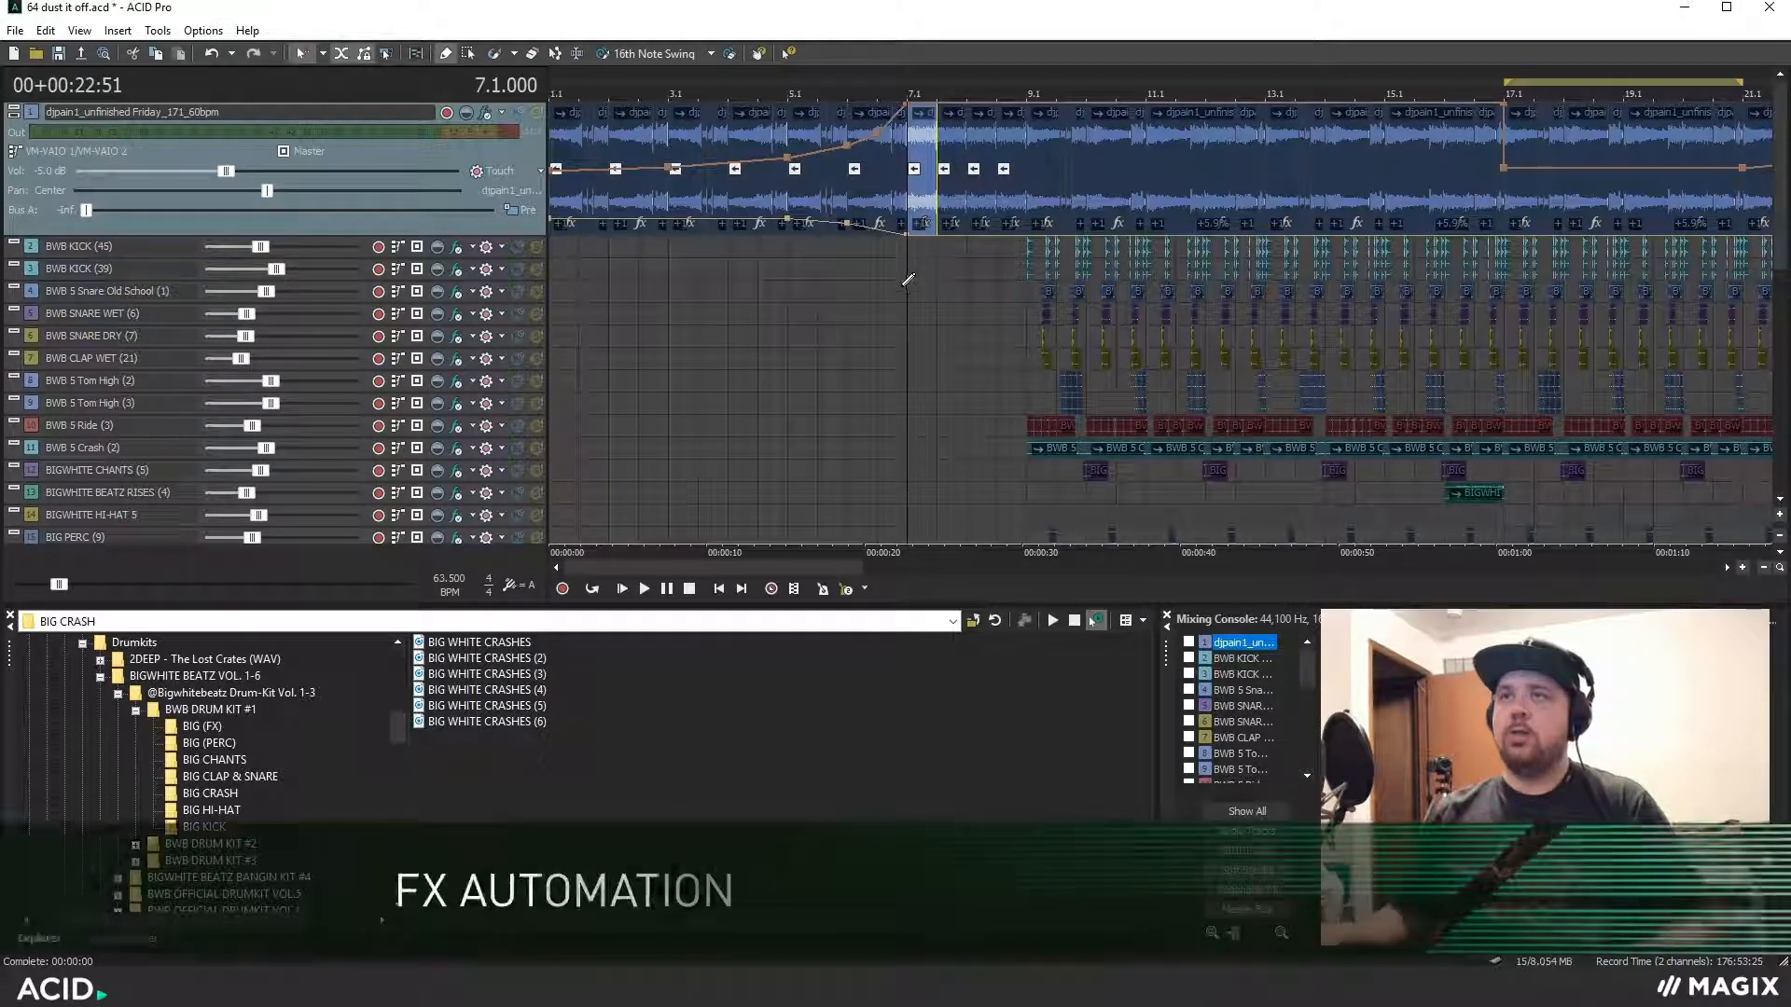
Watch the filter automation in the sample track's FabFilter Volcano 2 effect while playing from 5.1.000, and close the effect window
{"action": "left_click", "coordinate": [485, 114]}
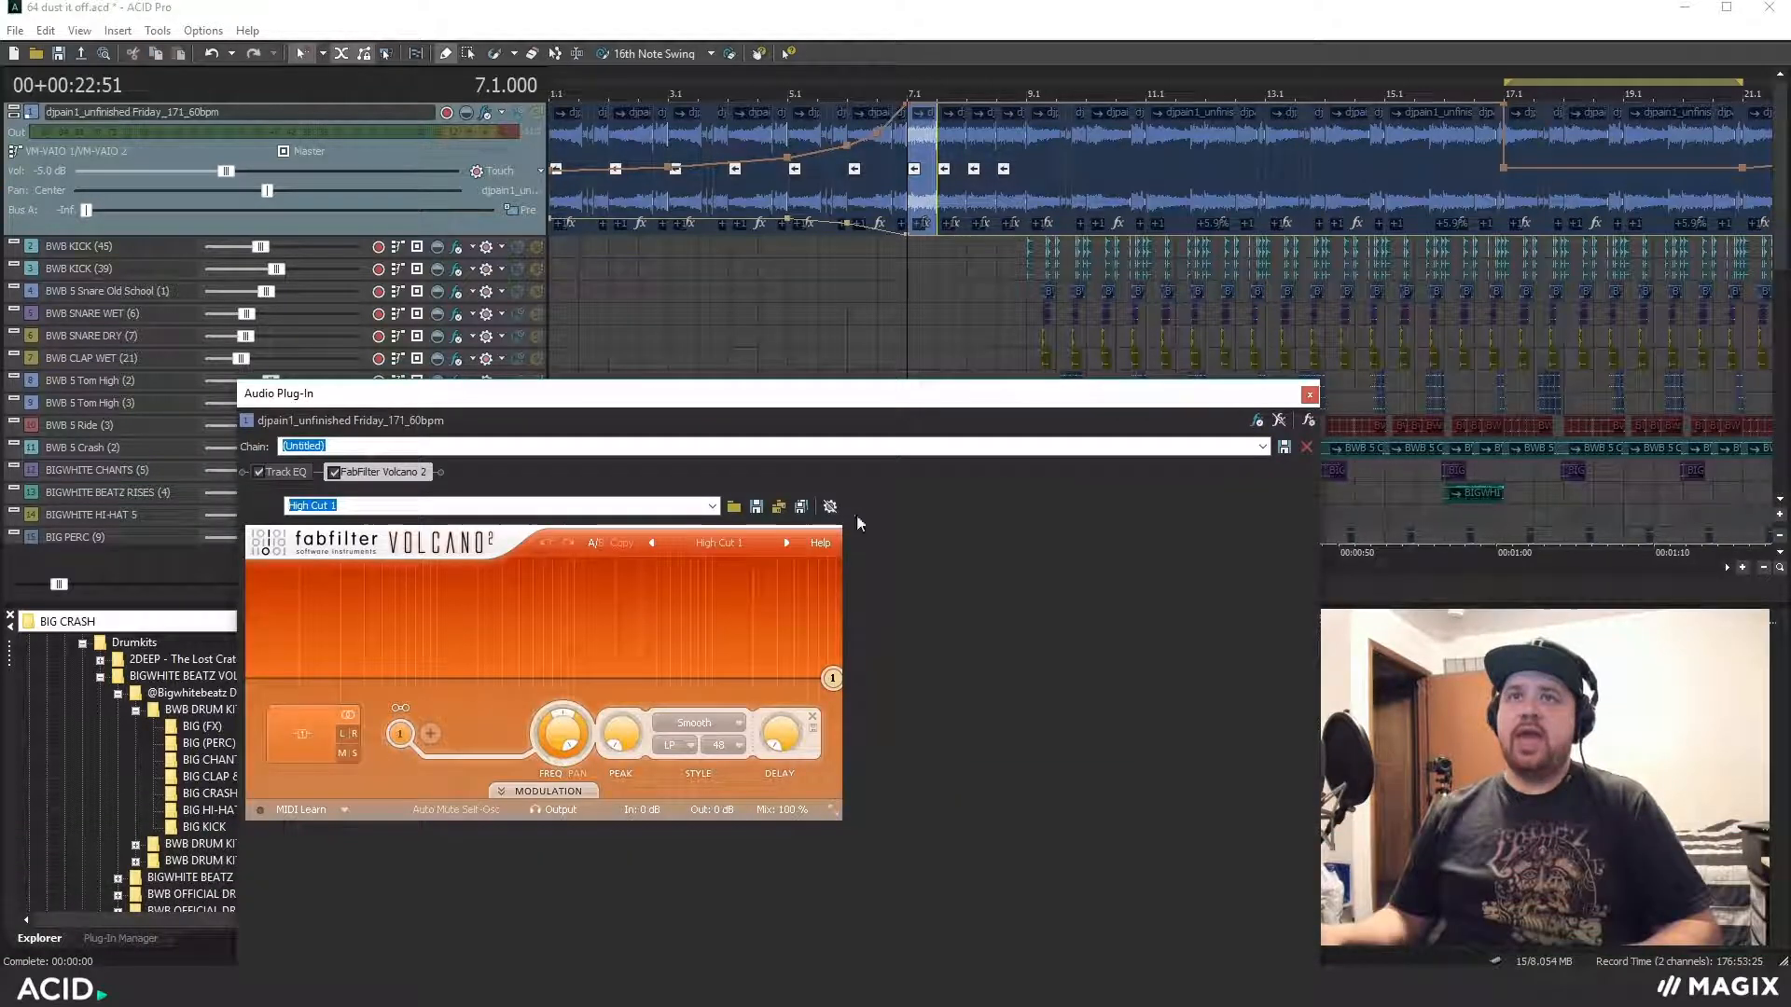
{"action": "left_click_drag", "start_coordinate": [556, 404], "coordinate": [1234, 402]}
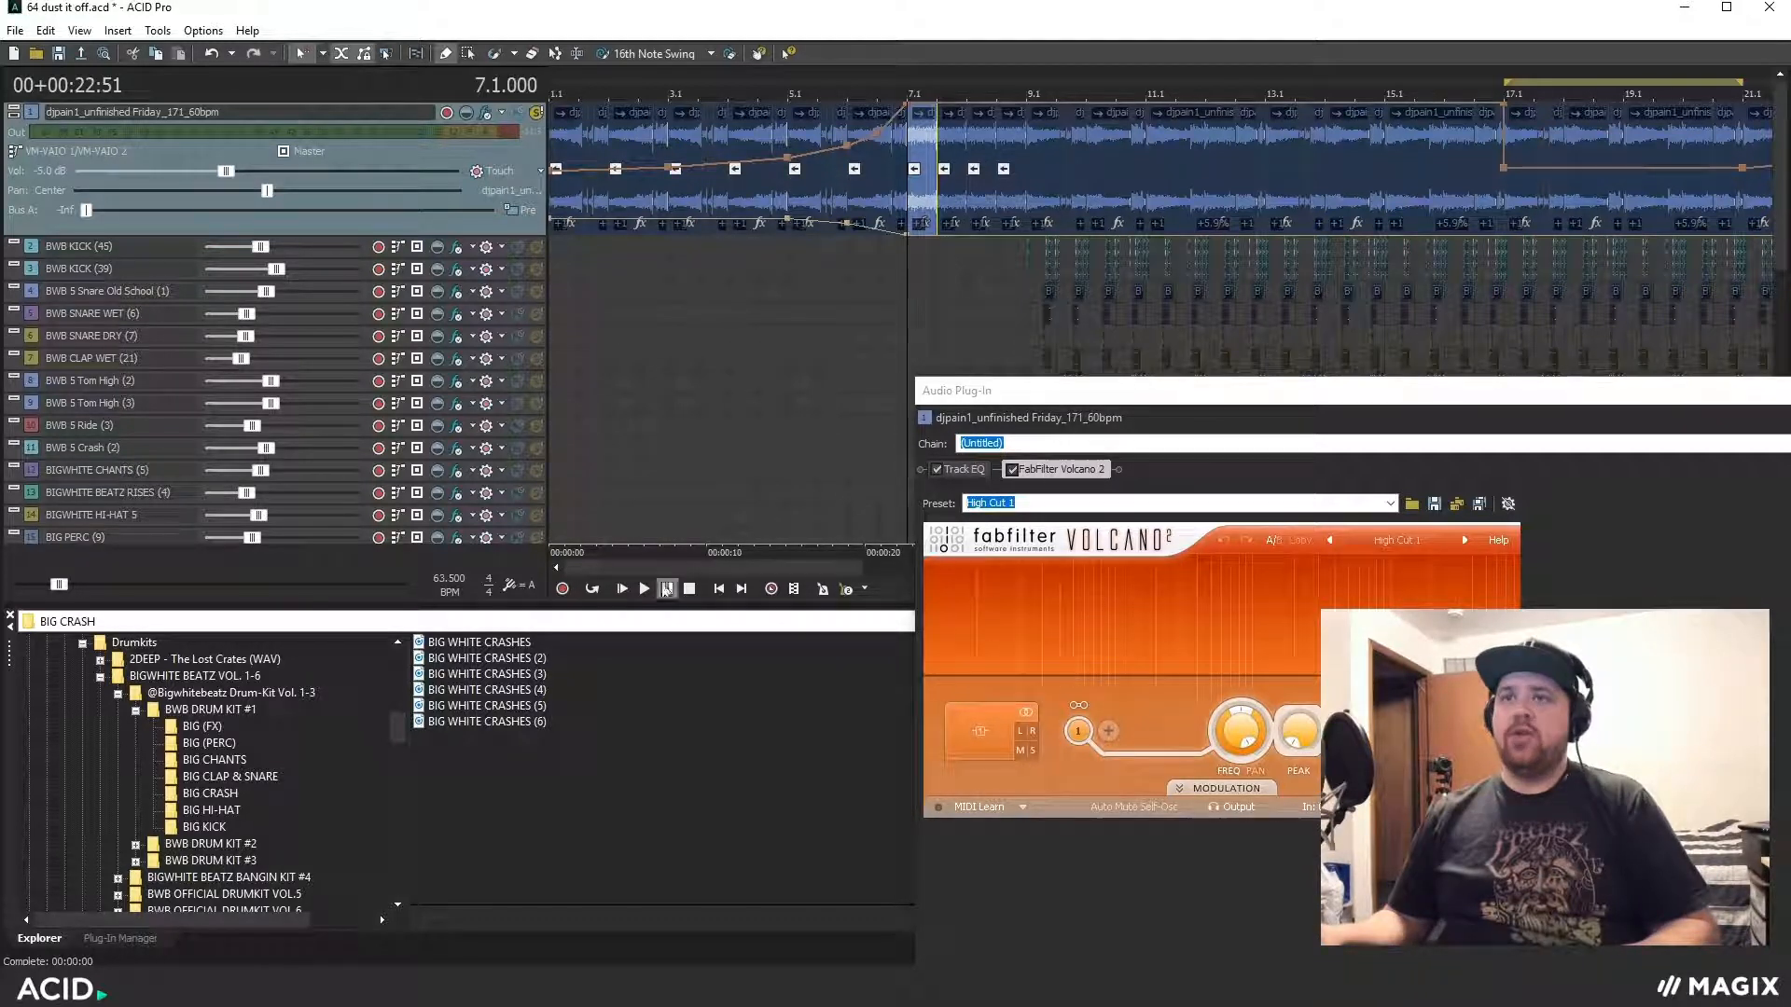
{"action": "left_click", "coordinate": [795, 266]}
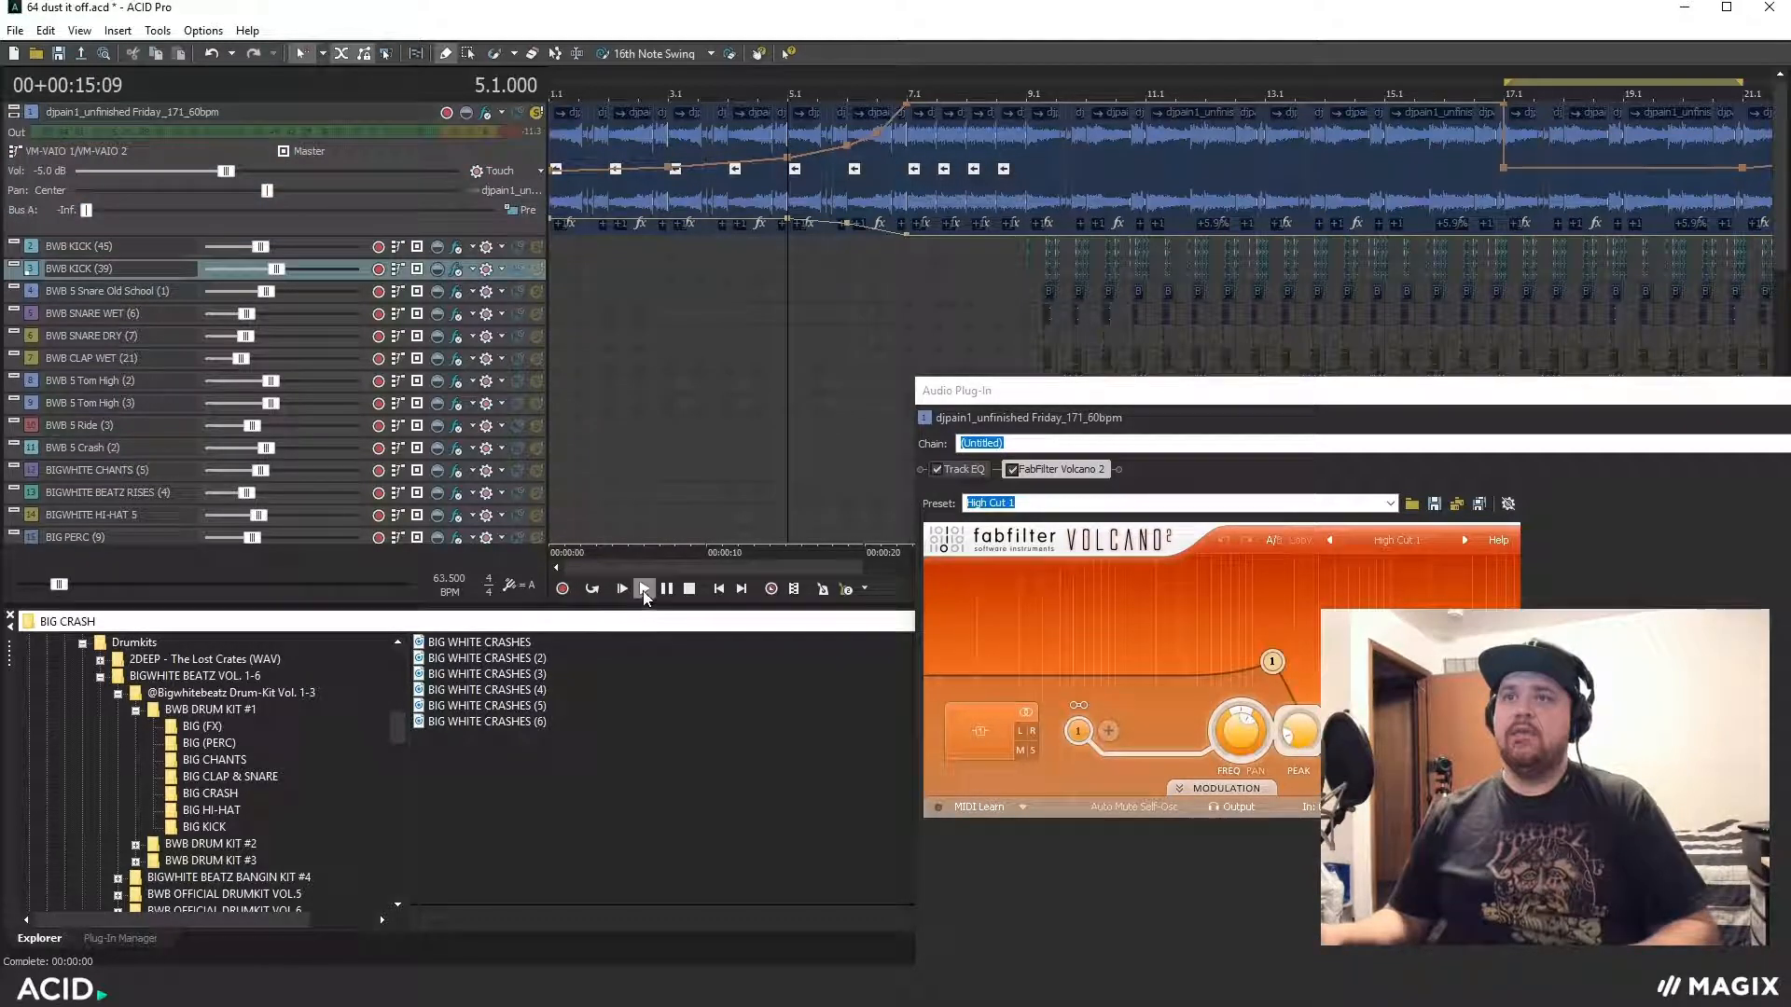
{"action": "left_click", "coordinate": [644, 589]}
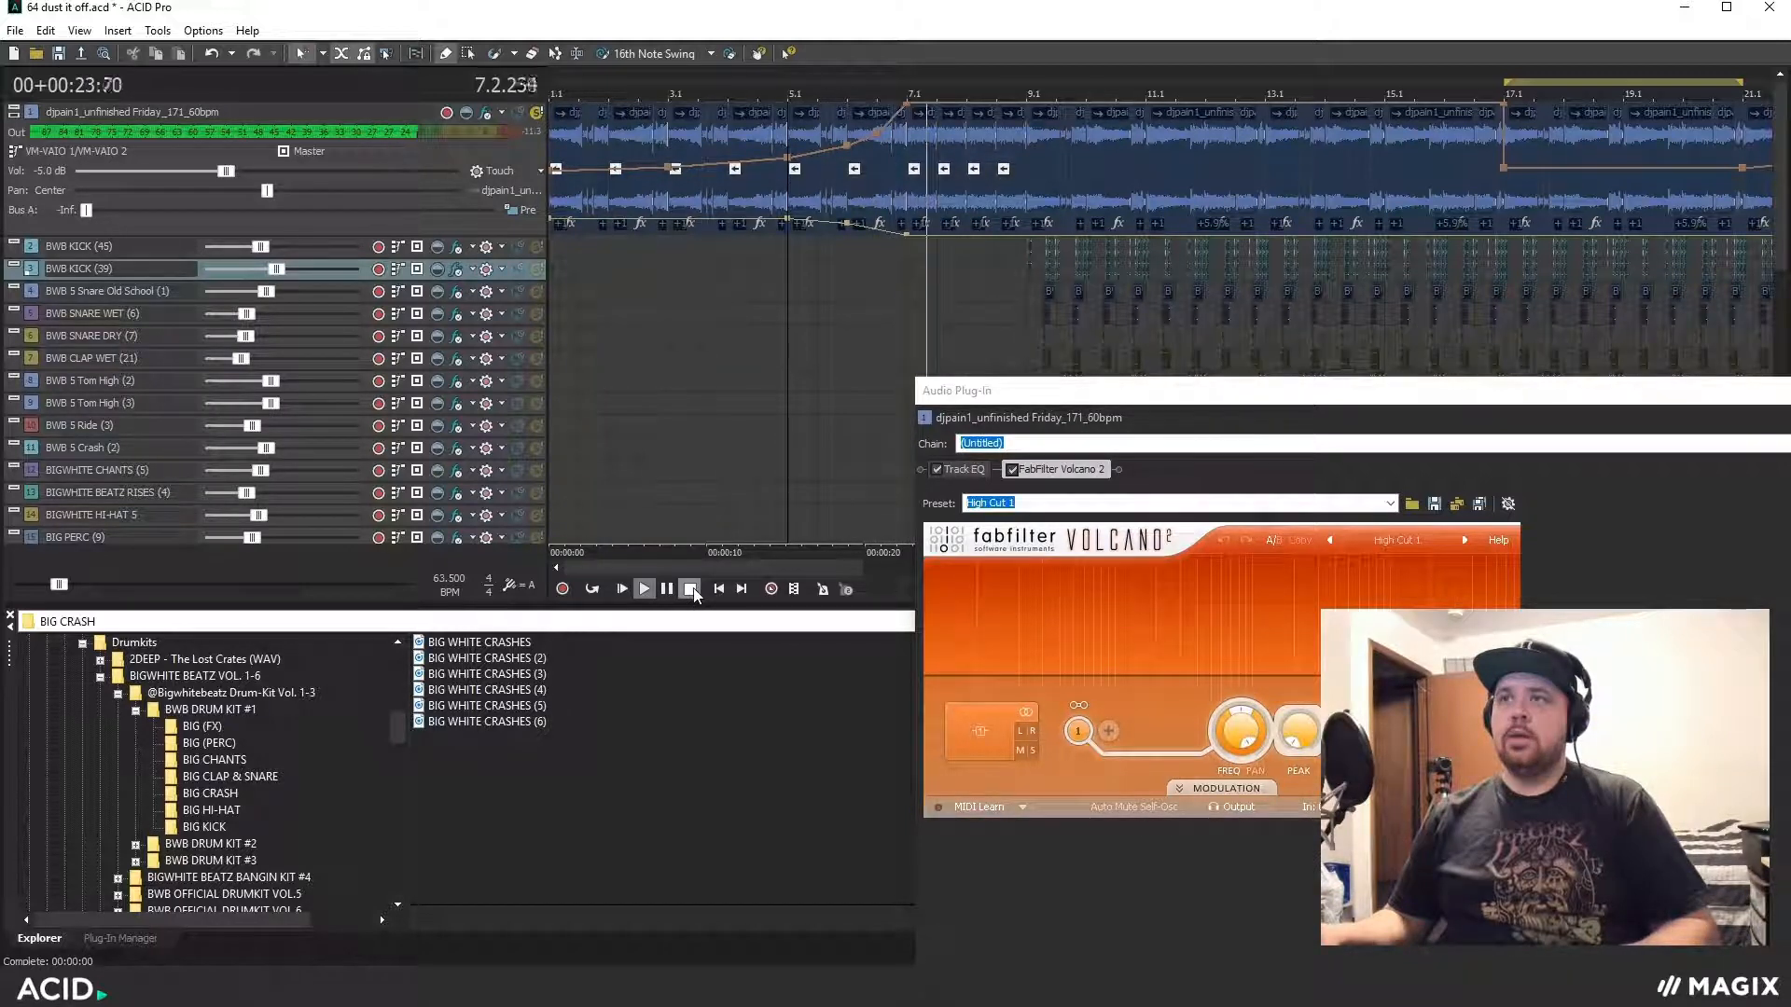
{"action": "left_click", "coordinate": [690, 588]}
{"action": "left_click_drag", "start_coordinate": [1264, 399], "coordinate": [840, 398]}
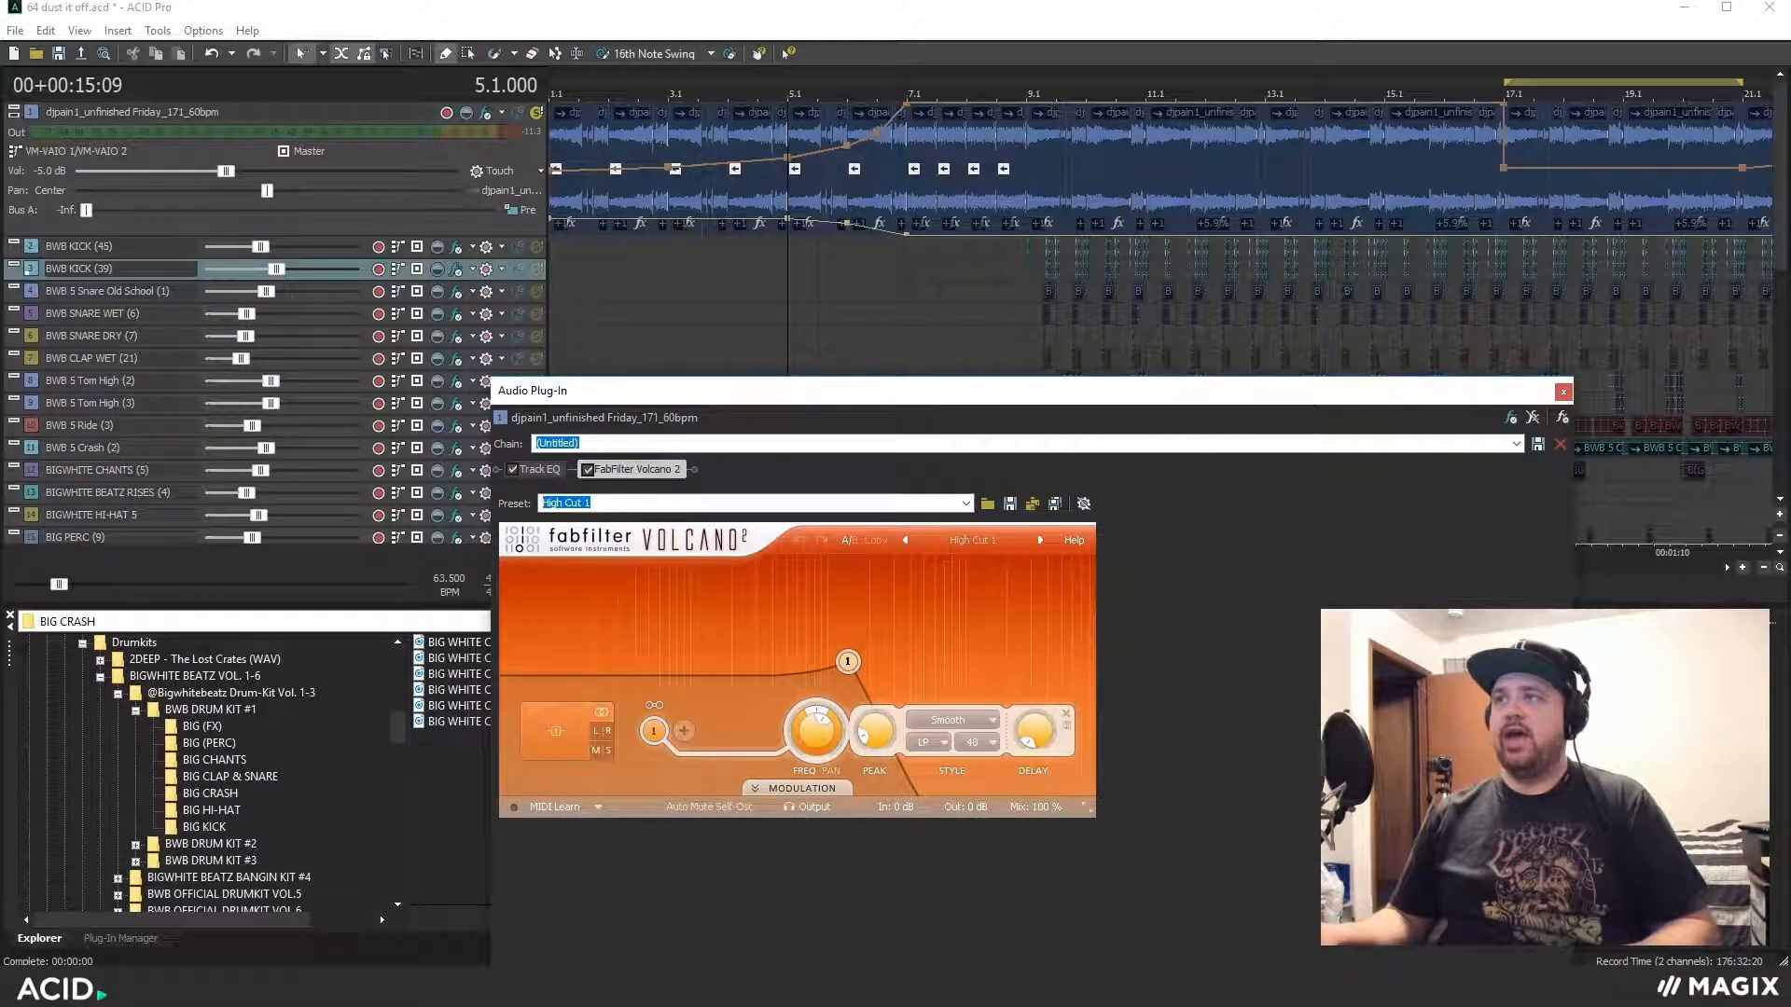
{"action": "left_click", "coordinate": [1563, 417]}
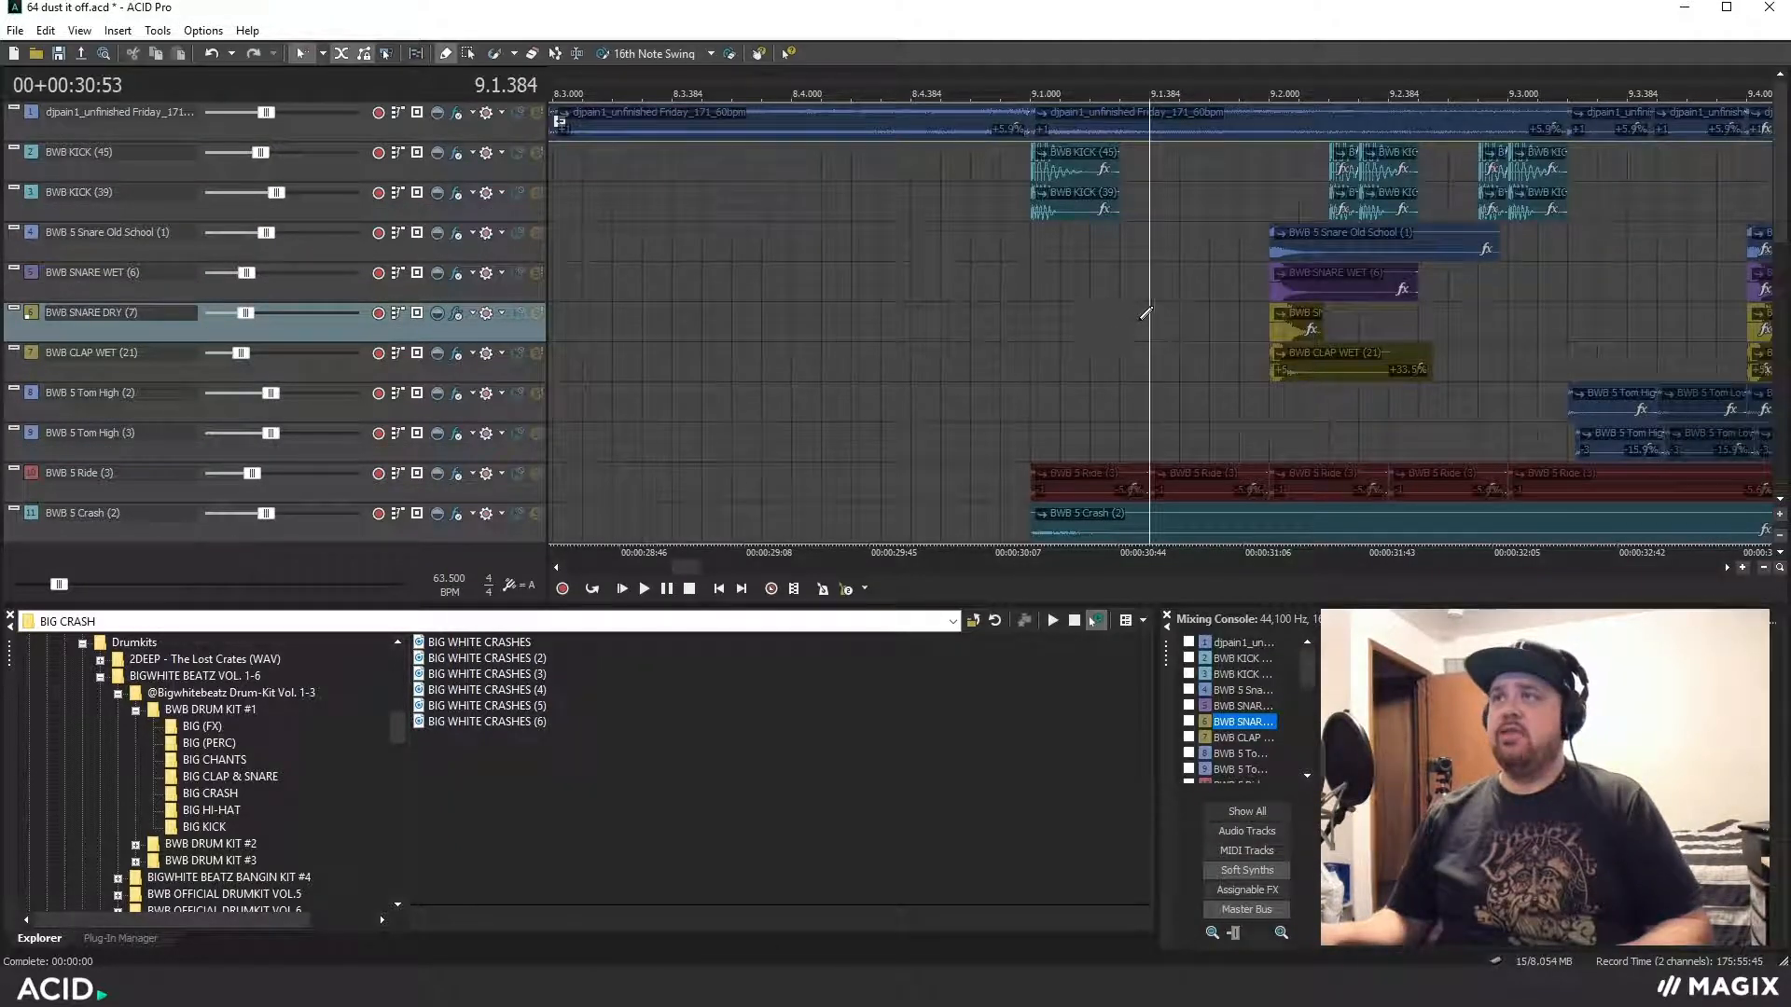
Paint short hits at 9.1 on the BWB SNARE WET (6), BWB SNARE DRY (7) and BWB CLAP WET (21) tracks
{"action": "scroll", "coordinate": [1129, 313], "scroll_direction": "down", "scroll_amount": 2}
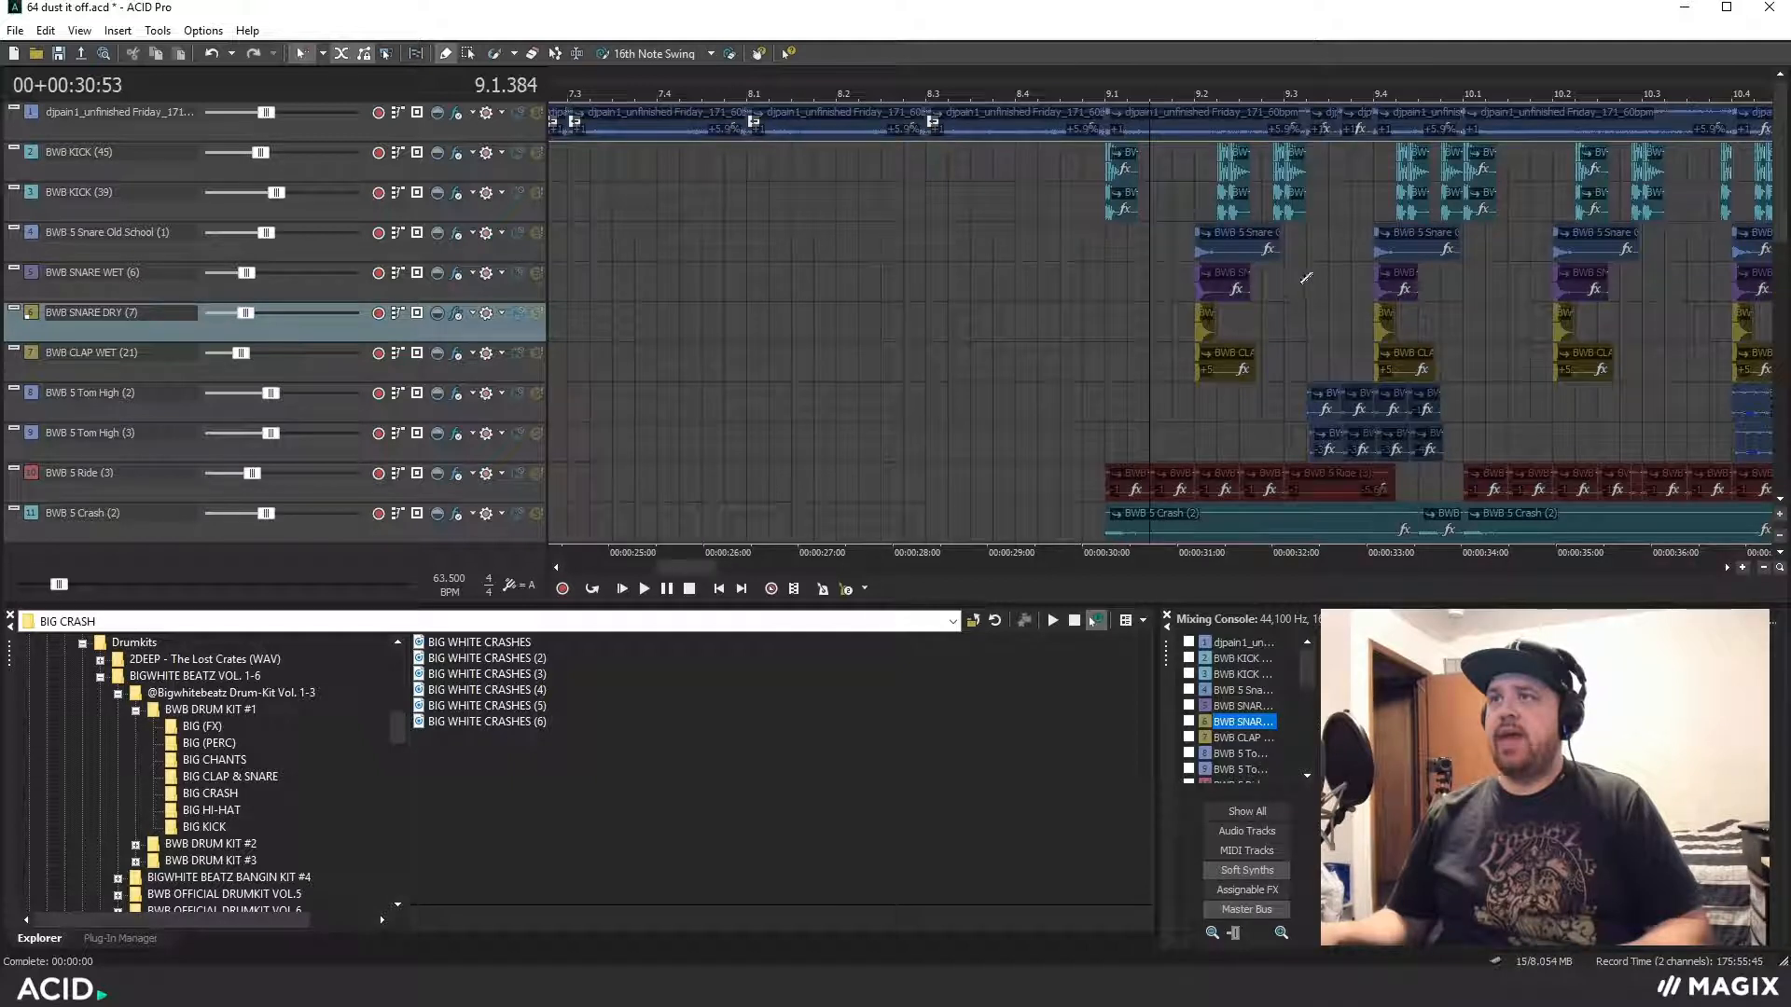
{"action": "left_click_drag", "start_coordinate": [1116, 282], "coordinate": [1116, 369]}
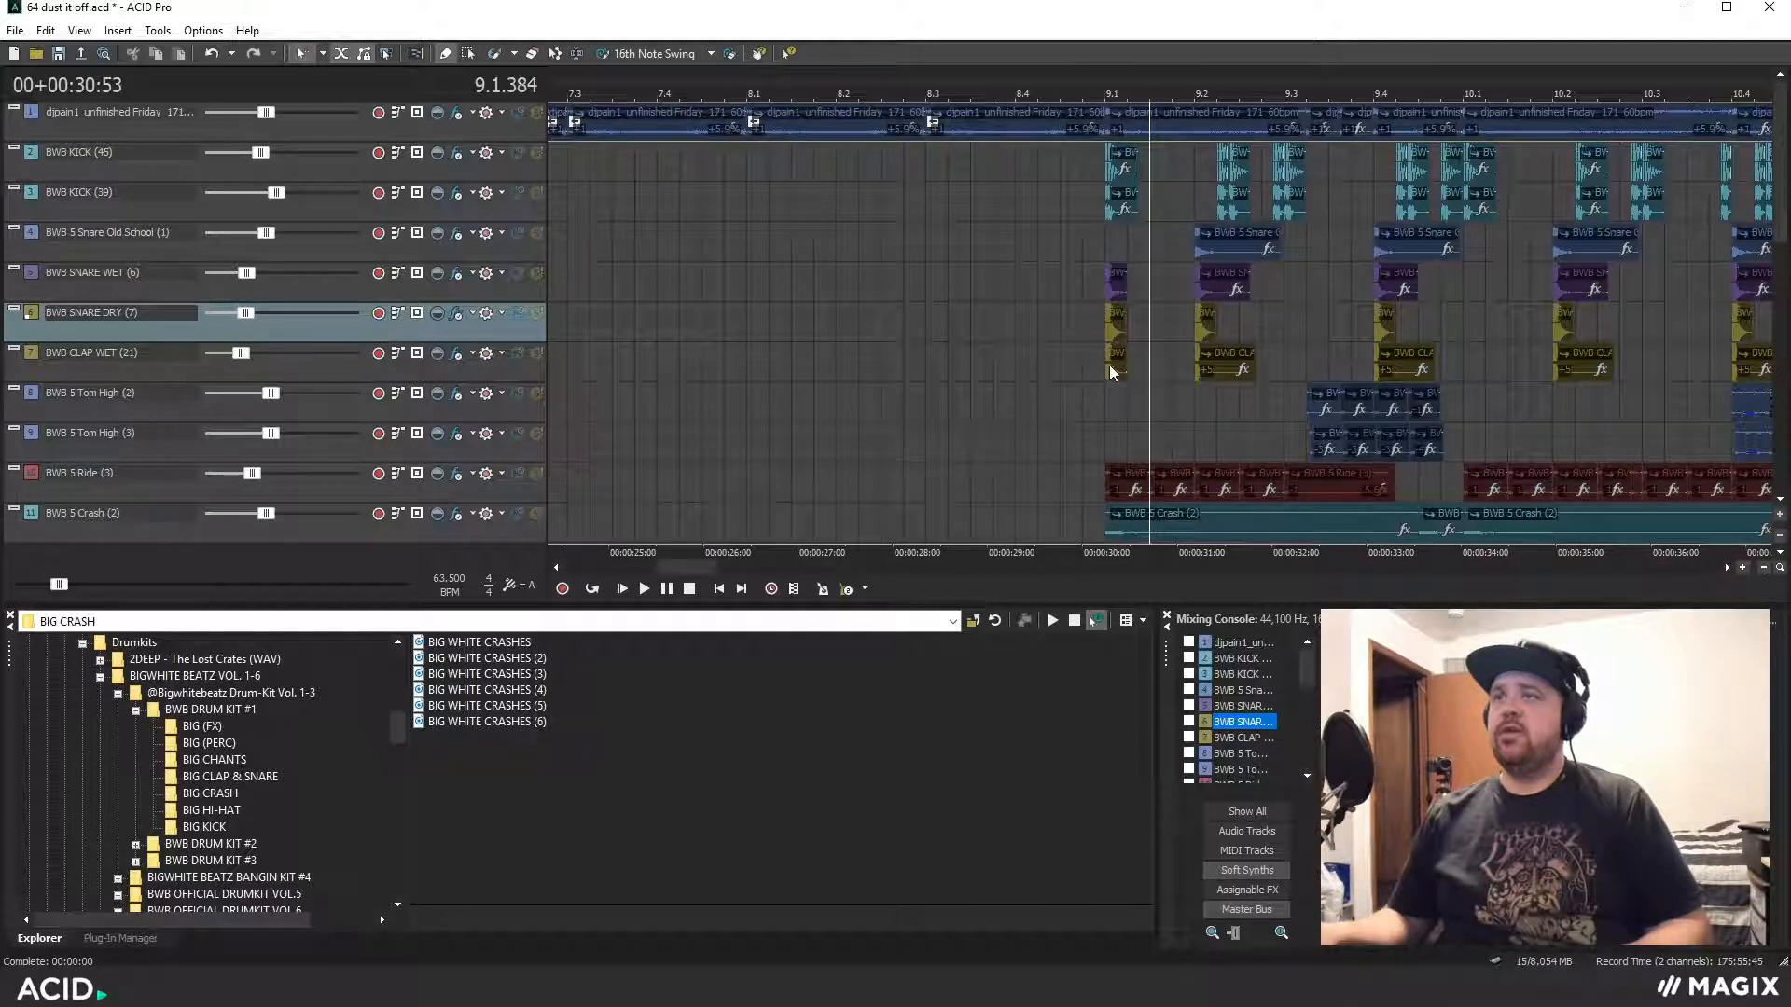
Clear the trial snare and clap hits around 9.1 and examine the layered hits at 9.2
{"action": "left_click", "coordinate": [1110, 373]}
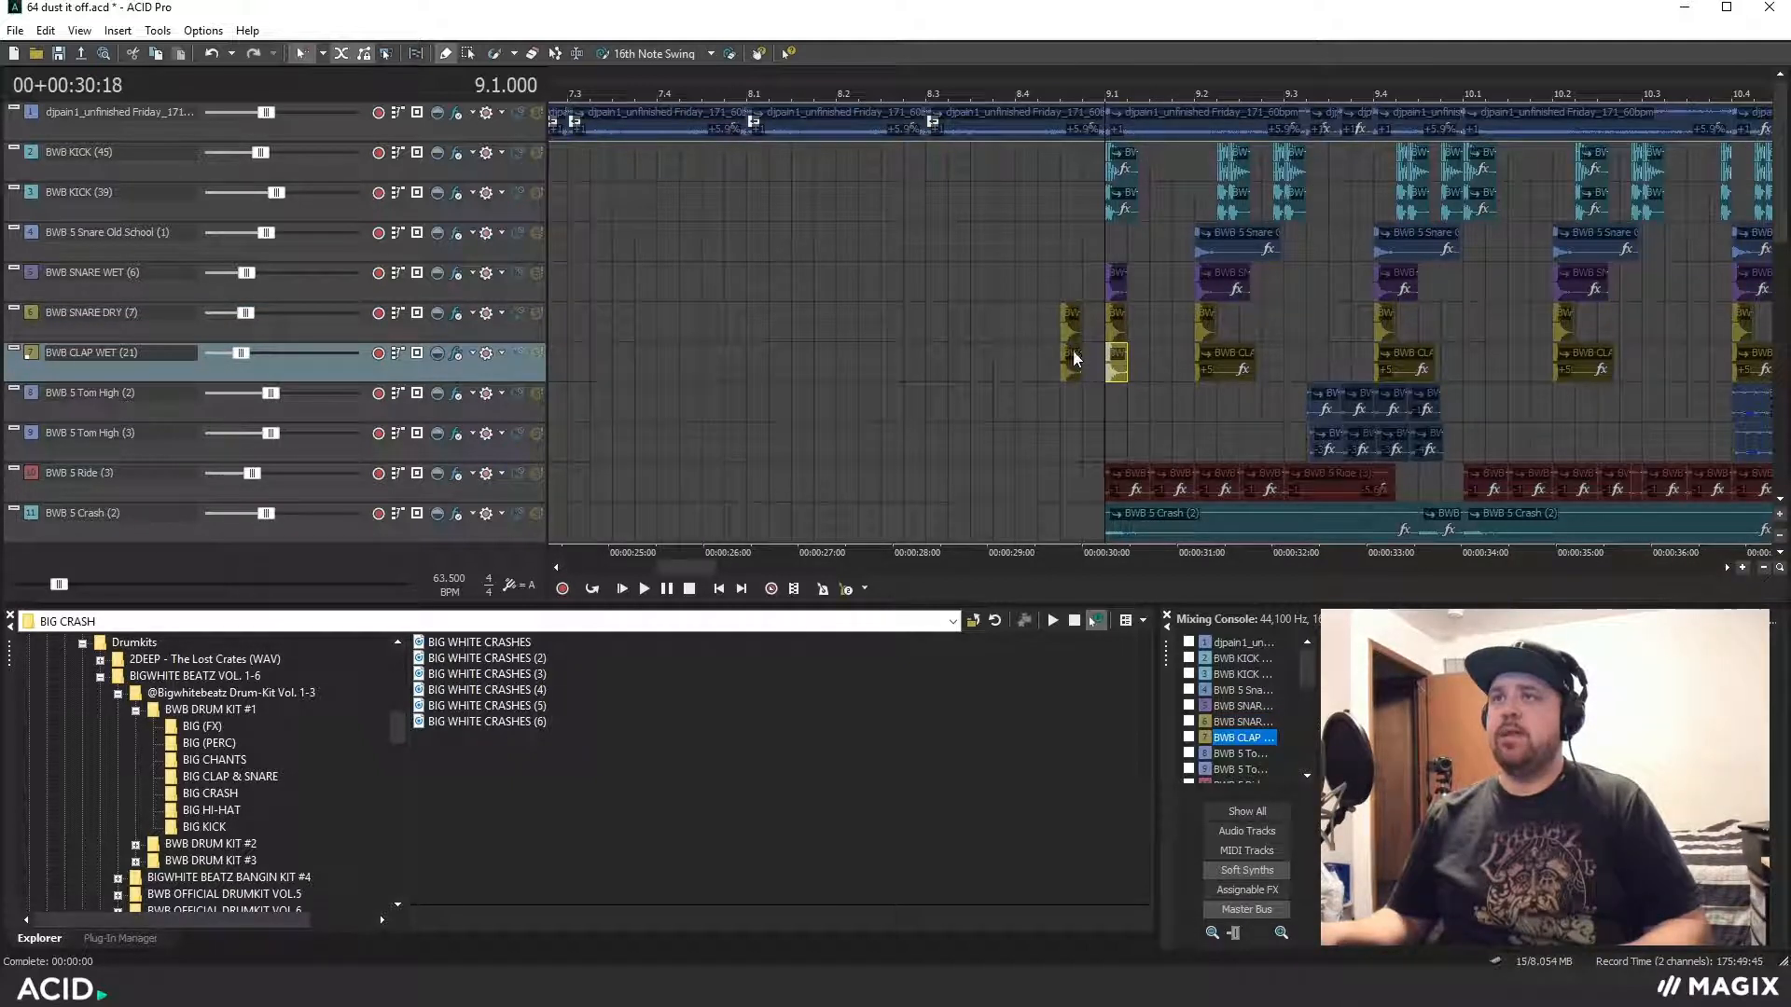
{"action": "left_click", "coordinate": [1078, 358]}
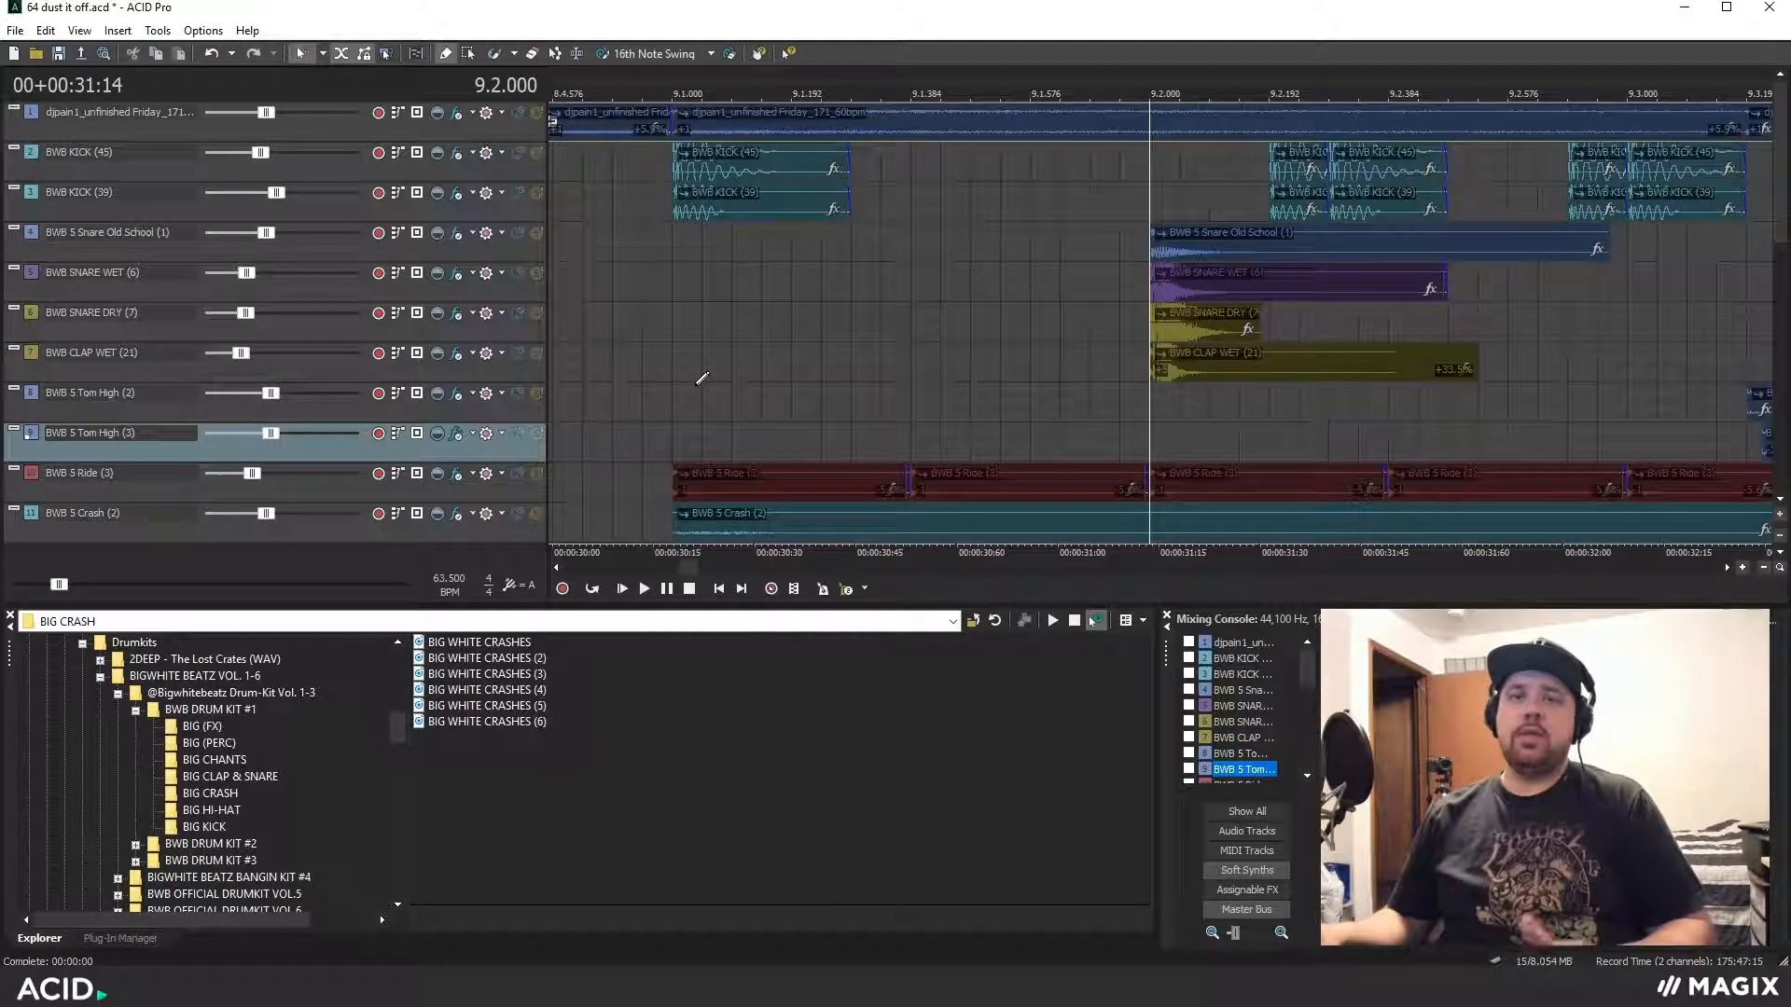
{"action": "left_click", "coordinate": [1179, 367]}
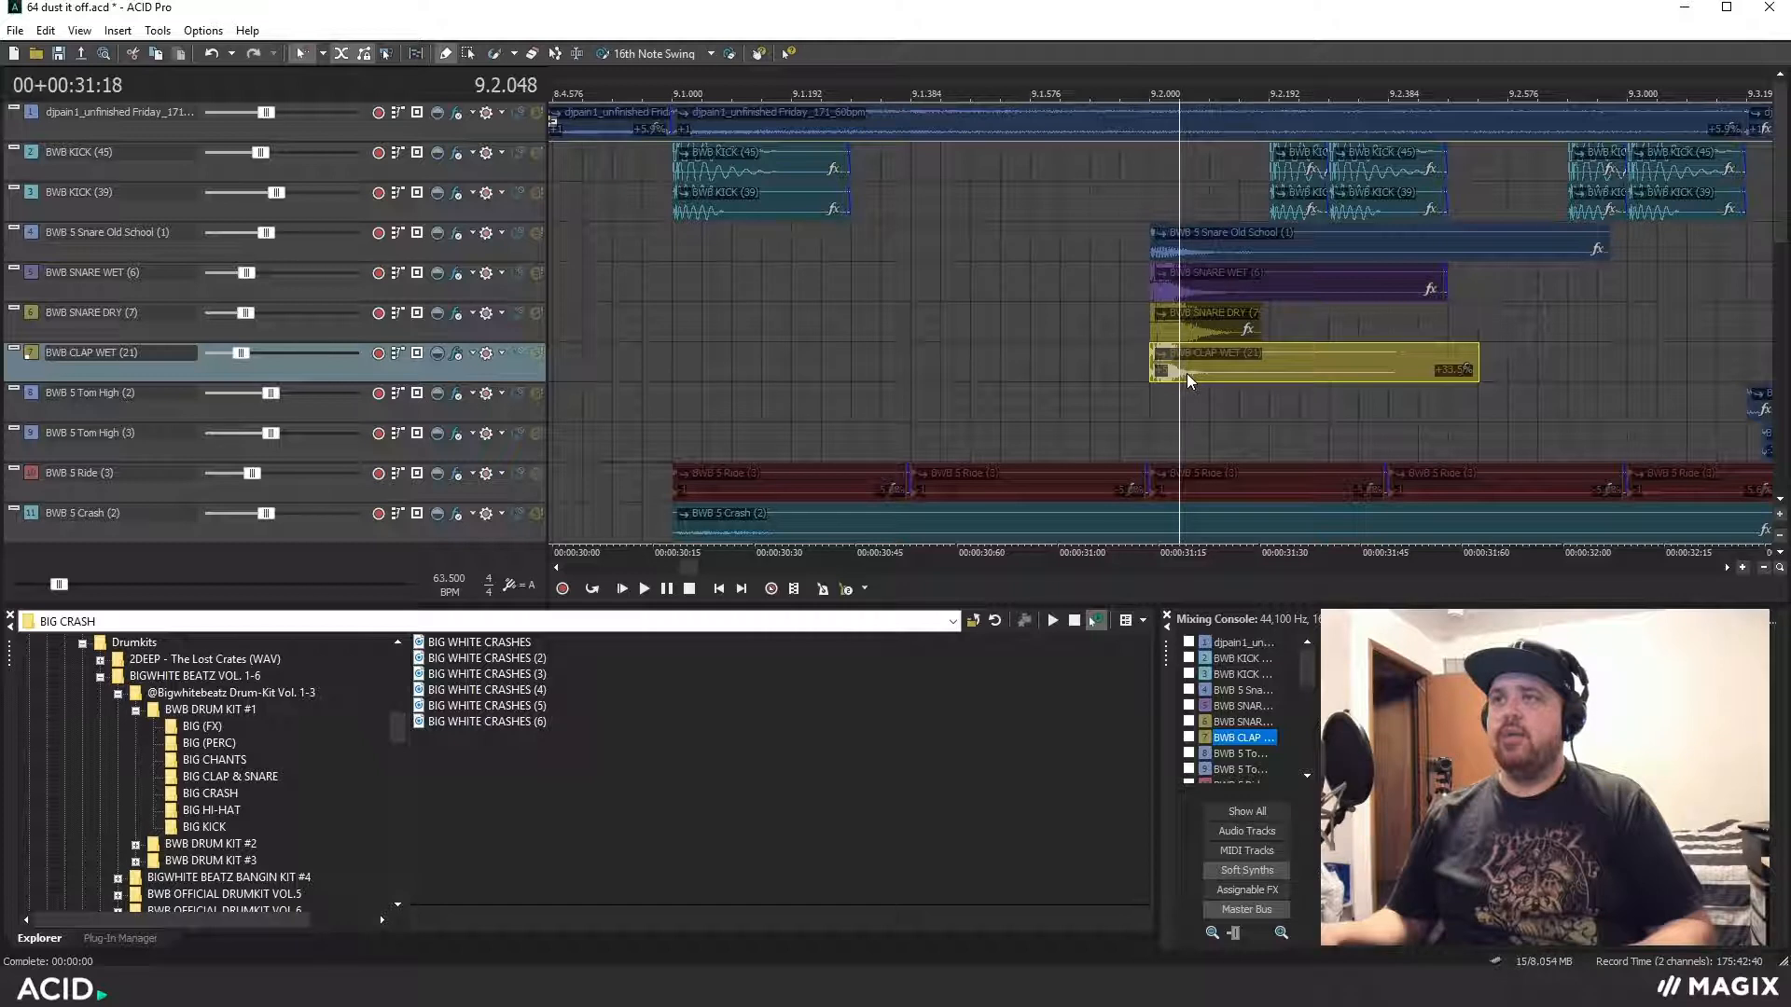
{"action": "scroll", "coordinate": [1012, 418], "scroll_direction": "down", "scroll_amount": 2}
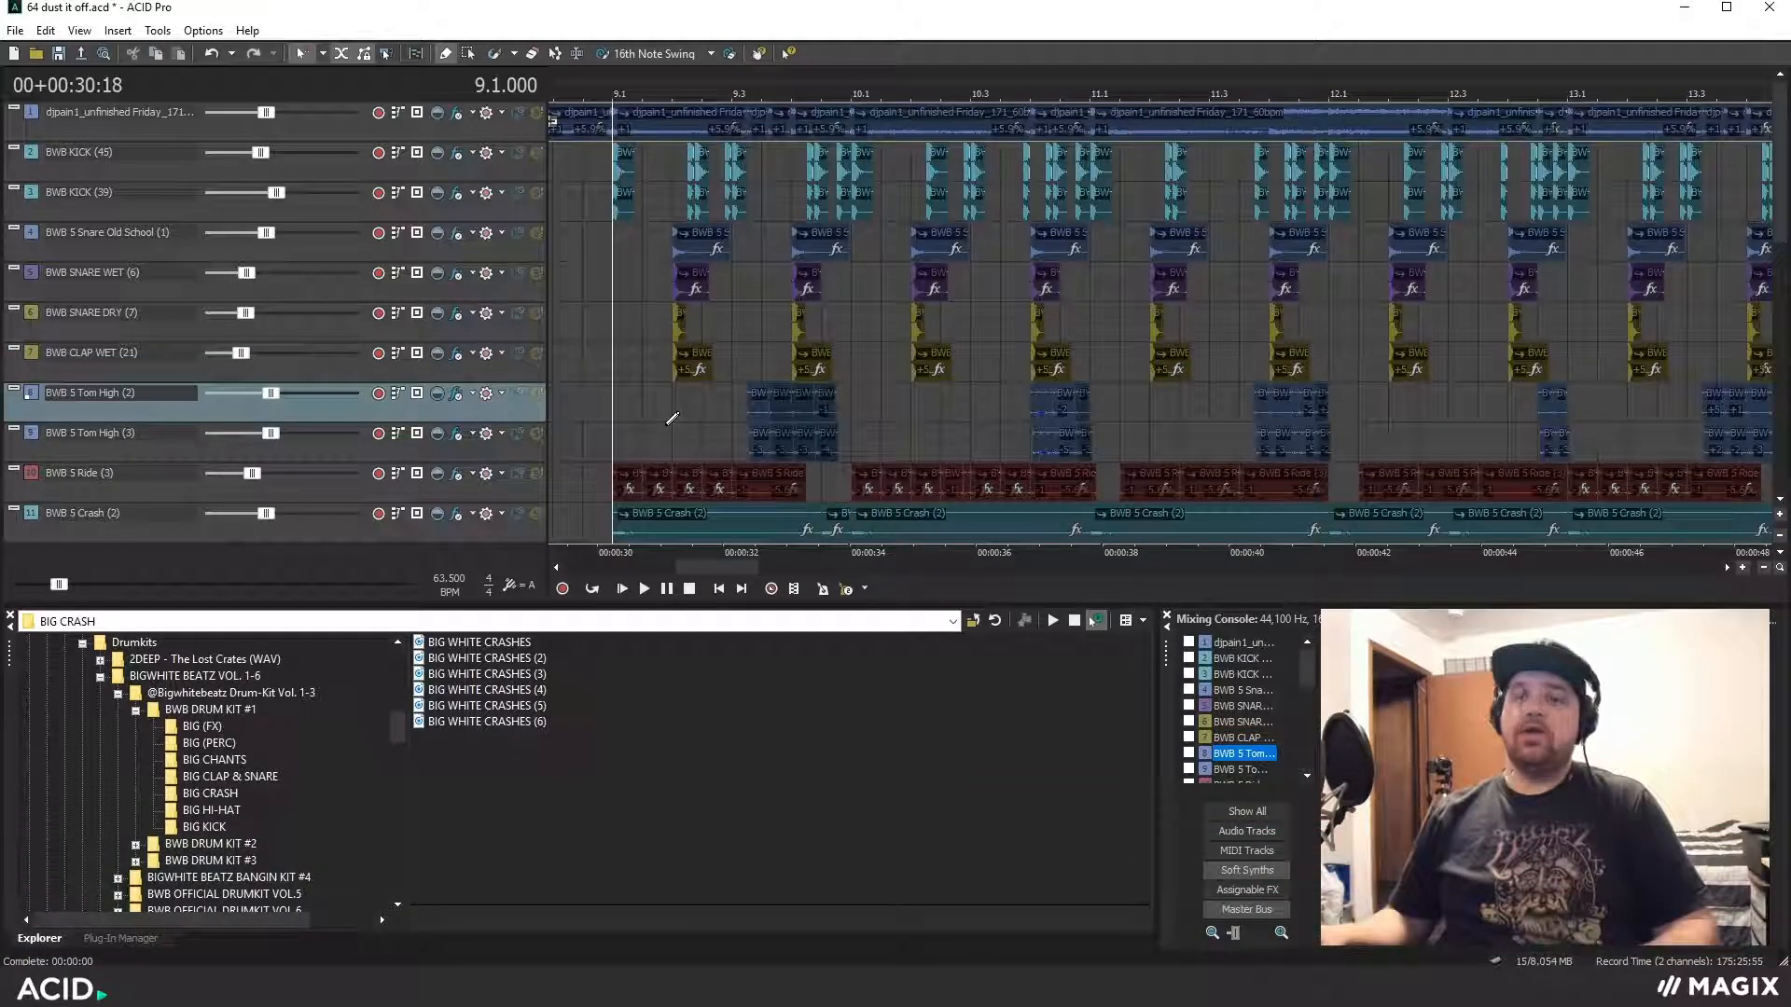
Play the soloed Aud24 track from 9.1.000 into bar 12 and view its Guitar Rig 5 effect
{"action": "left_click", "coordinate": [678, 421]}
{"action": "scroll", "coordinate": [712, 419], "scroll_direction": "up", "scroll_amount": 2}
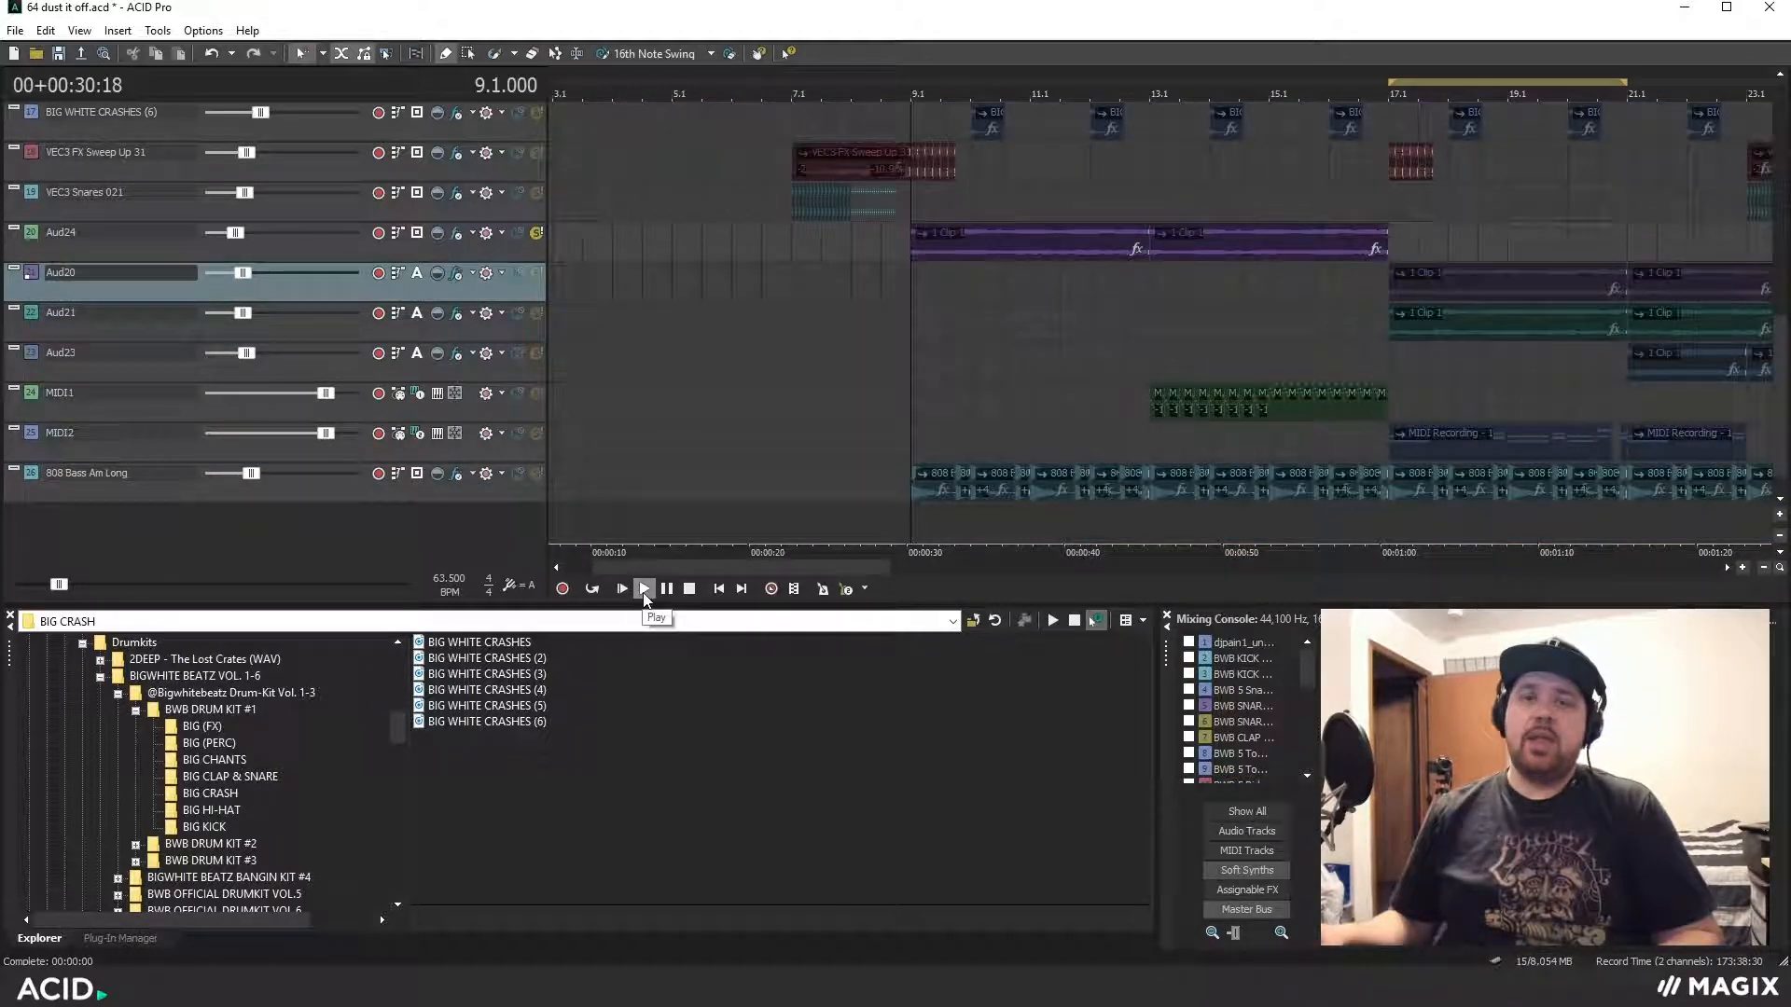
{"action": "left_click", "coordinate": [644, 595]}
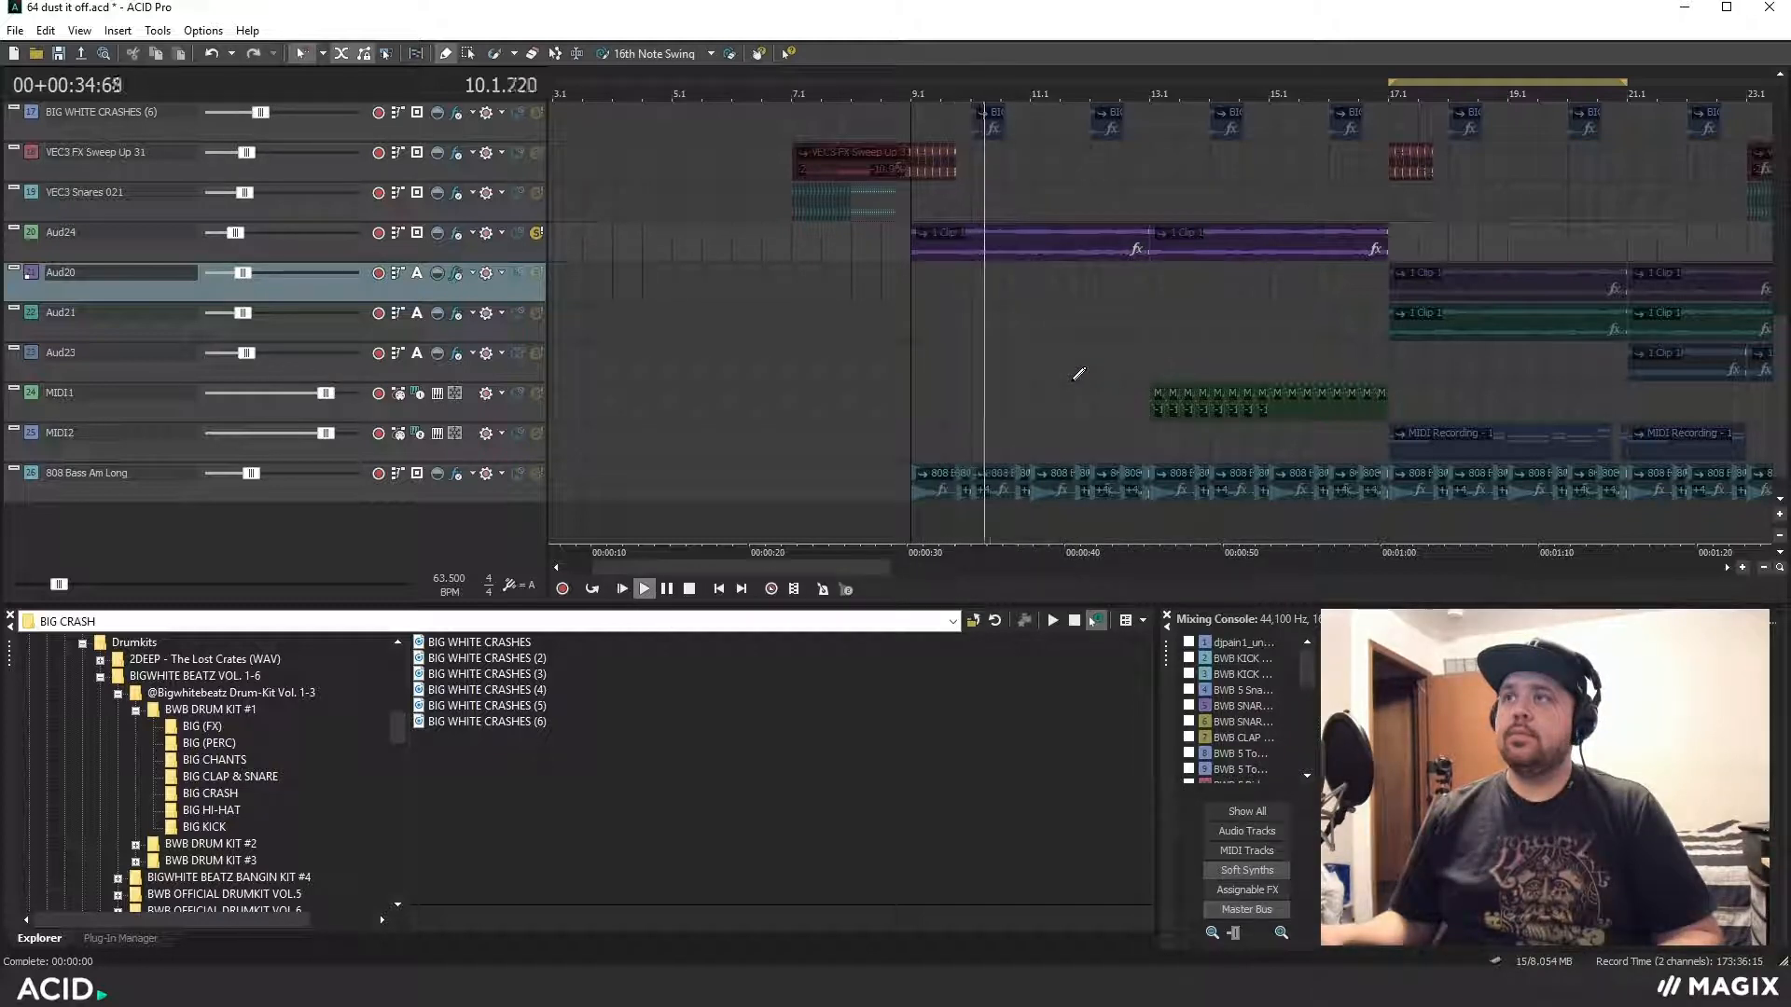
{"action": "scroll", "coordinate": [1283, 421], "scroll_direction": "down", "scroll_amount": 3}
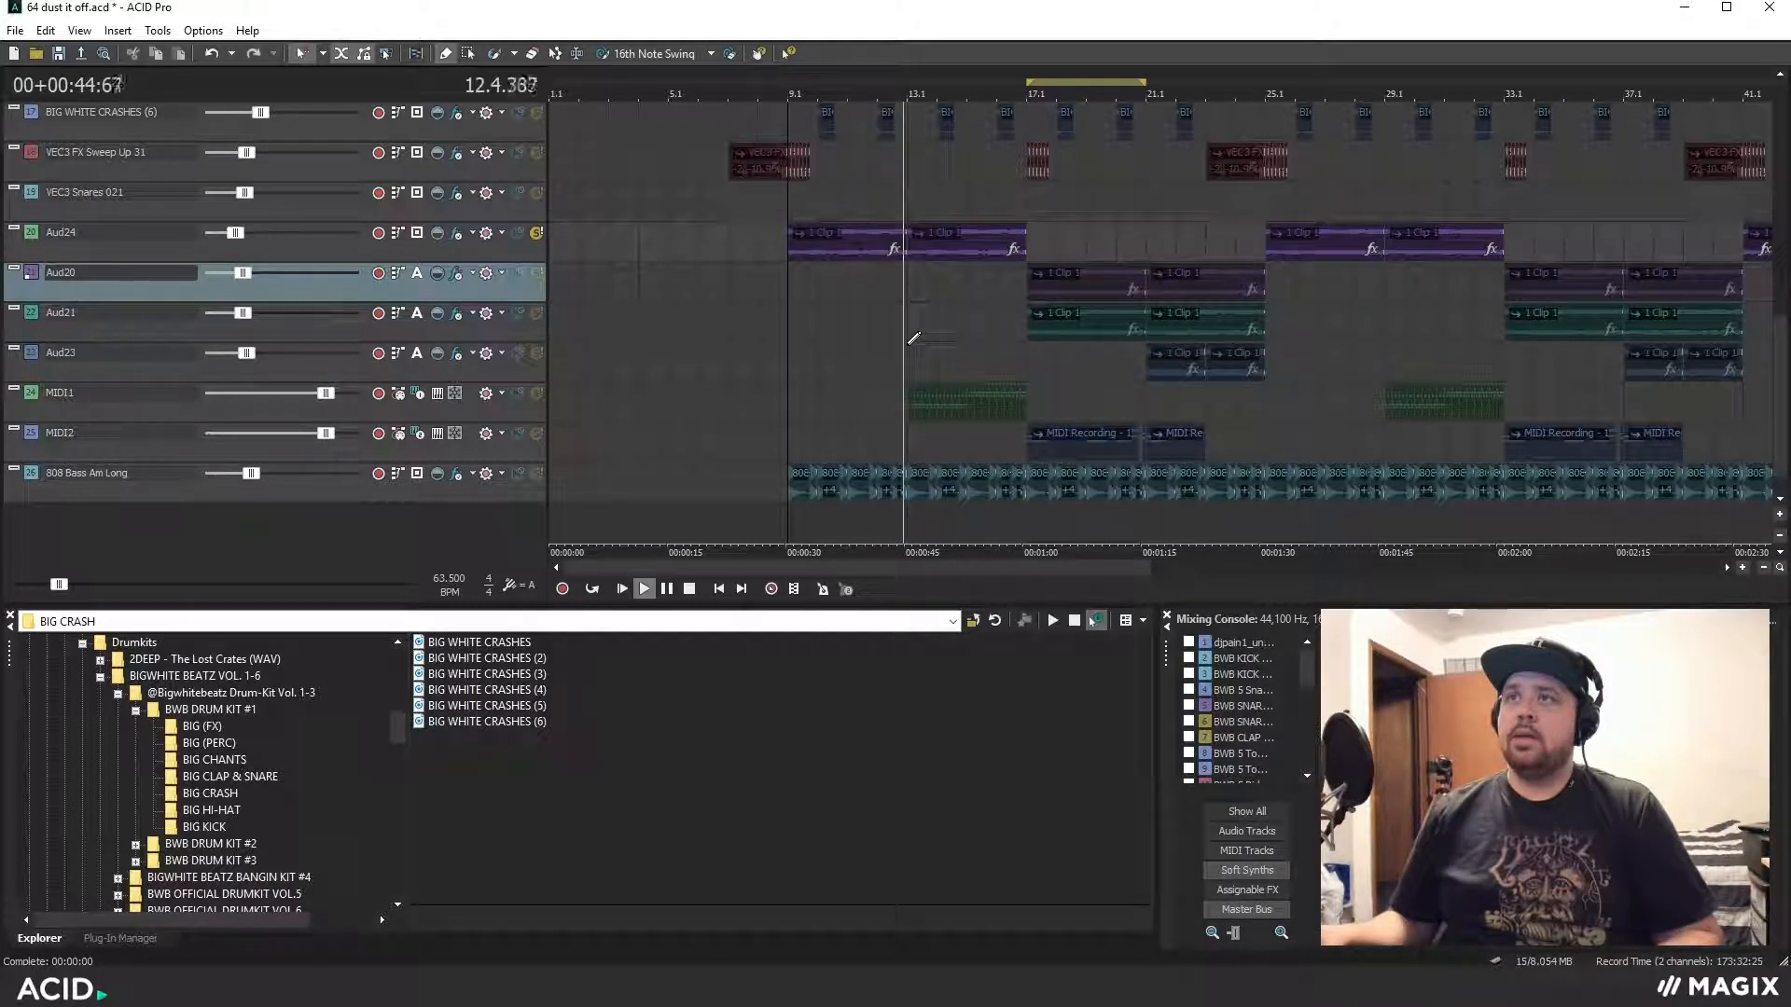
{"action": "key", "text": "space"}
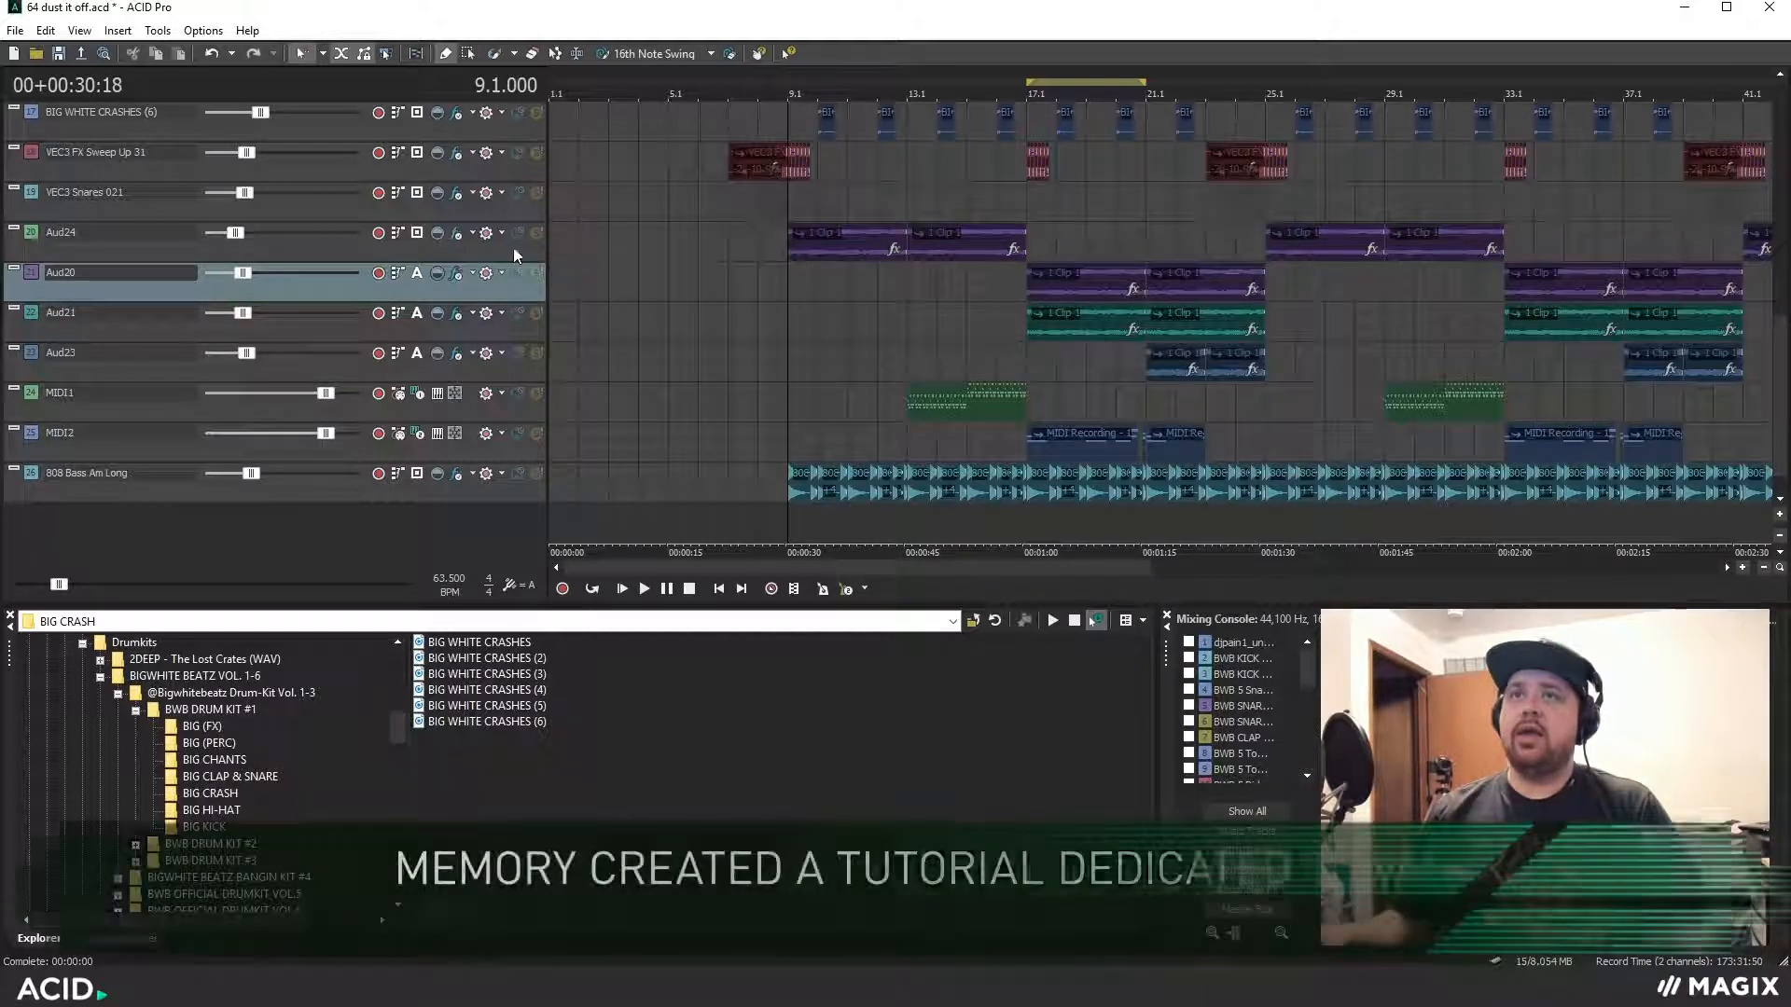
{"action": "left_click", "coordinate": [456, 235]}
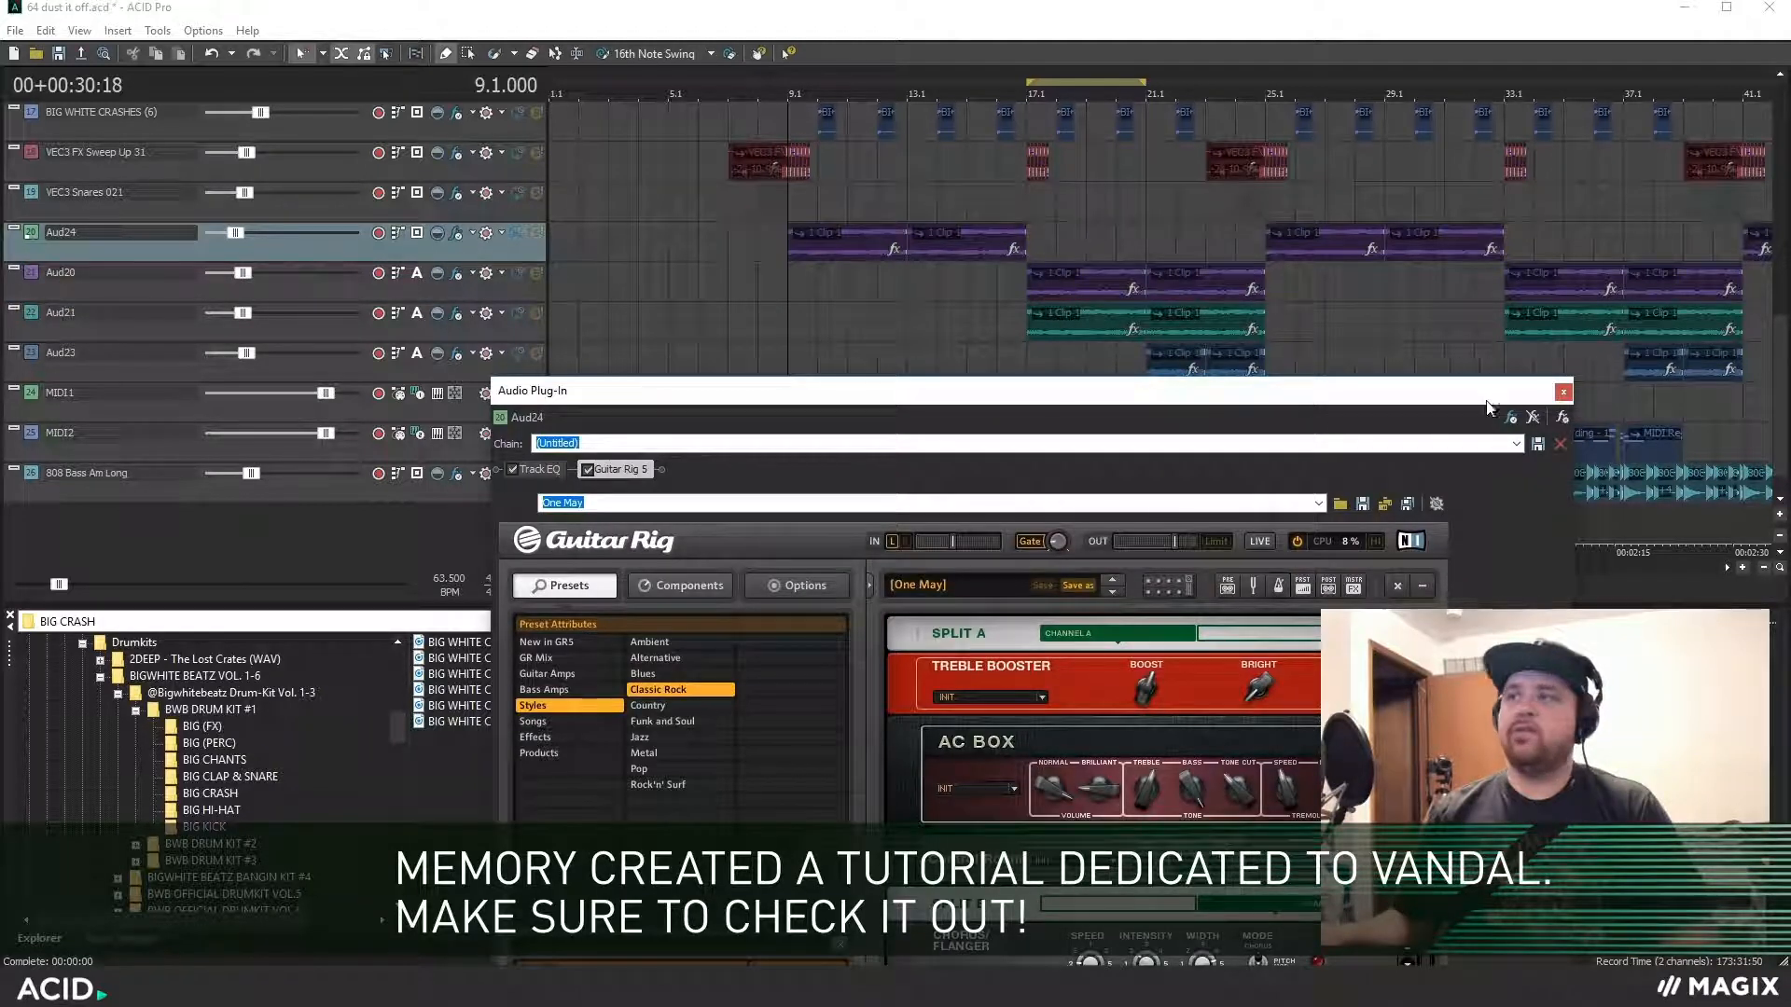
{"action": "left_click", "coordinate": [1565, 394]}
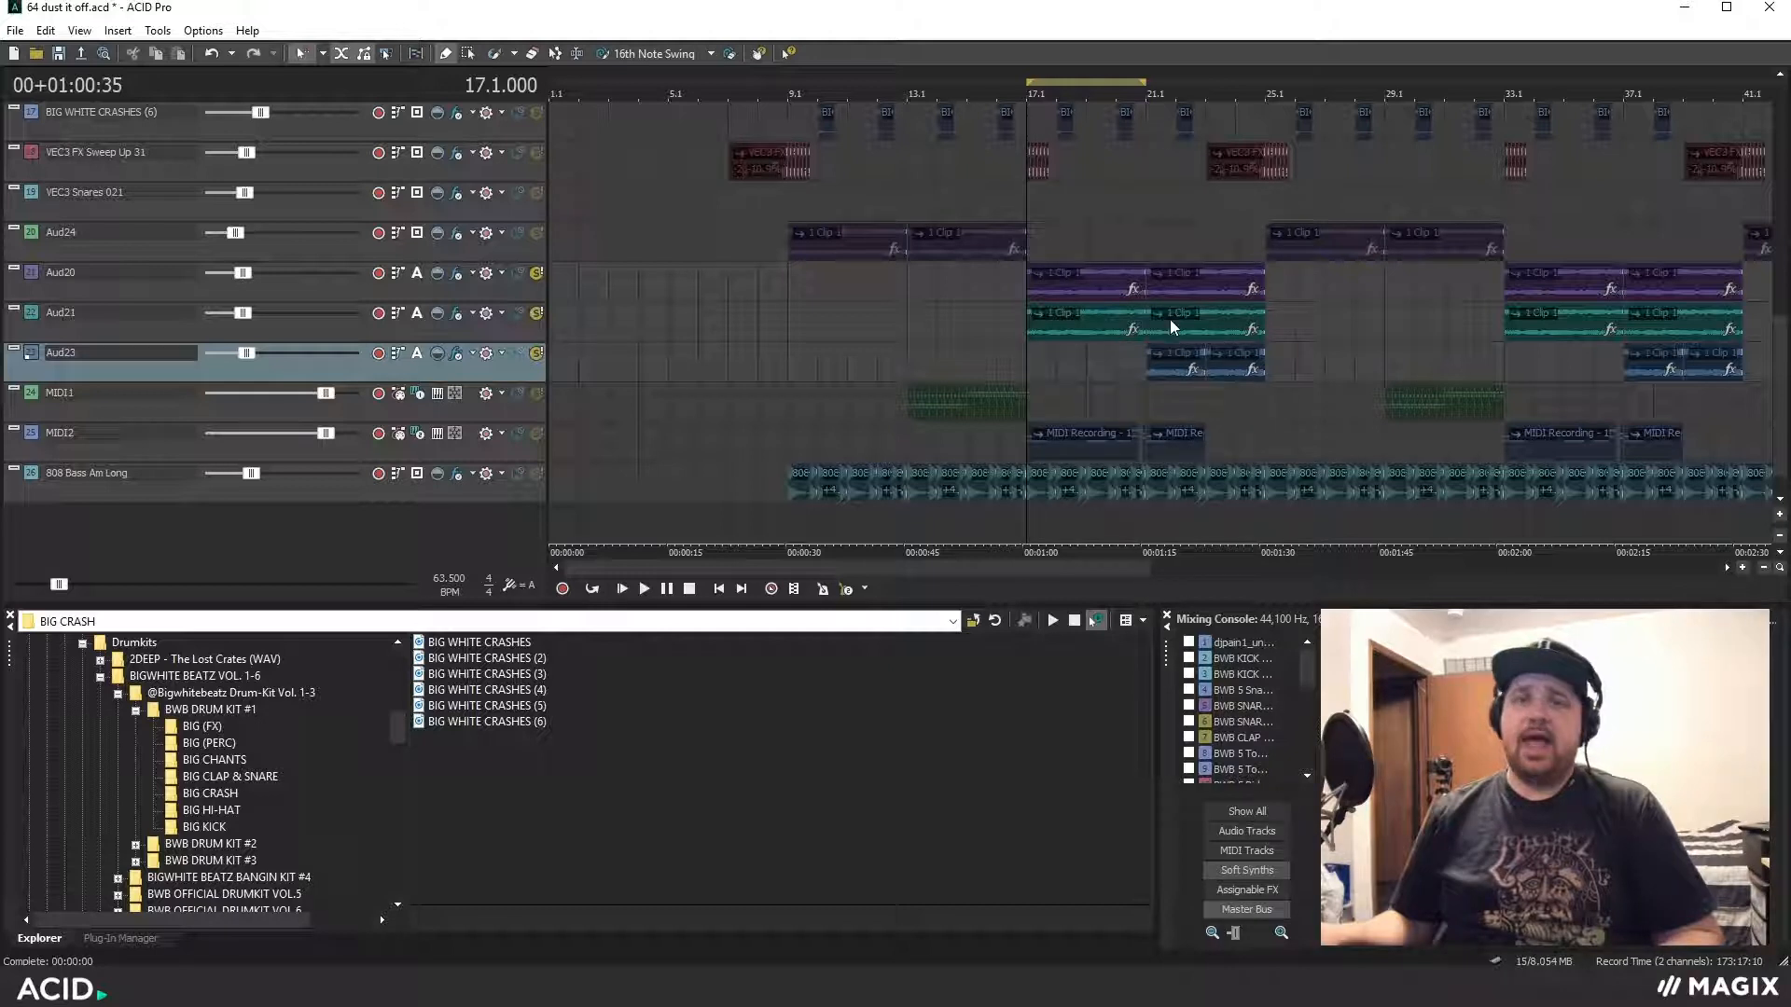
Play the soloed Aud20, Aud21 and Aud23 tracks from 17.1.000 into bar 24
{"action": "left_click", "coordinate": [644, 589]}
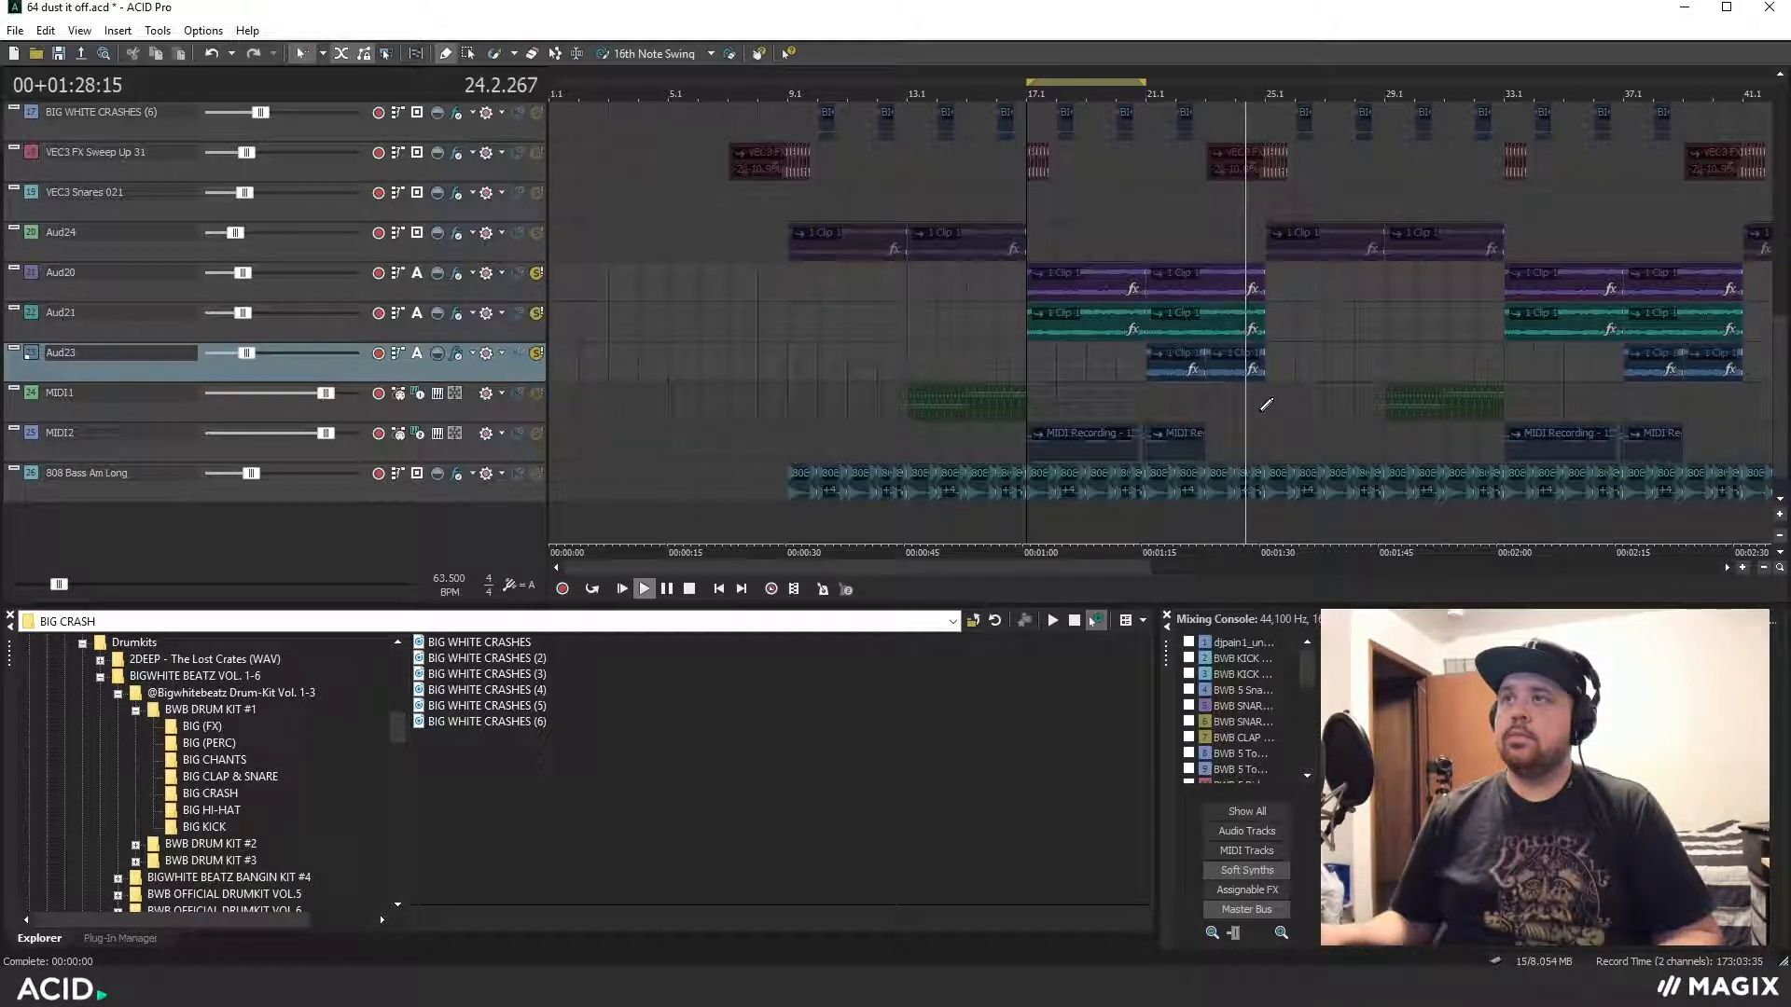
{"action": "key", "text": "space"}
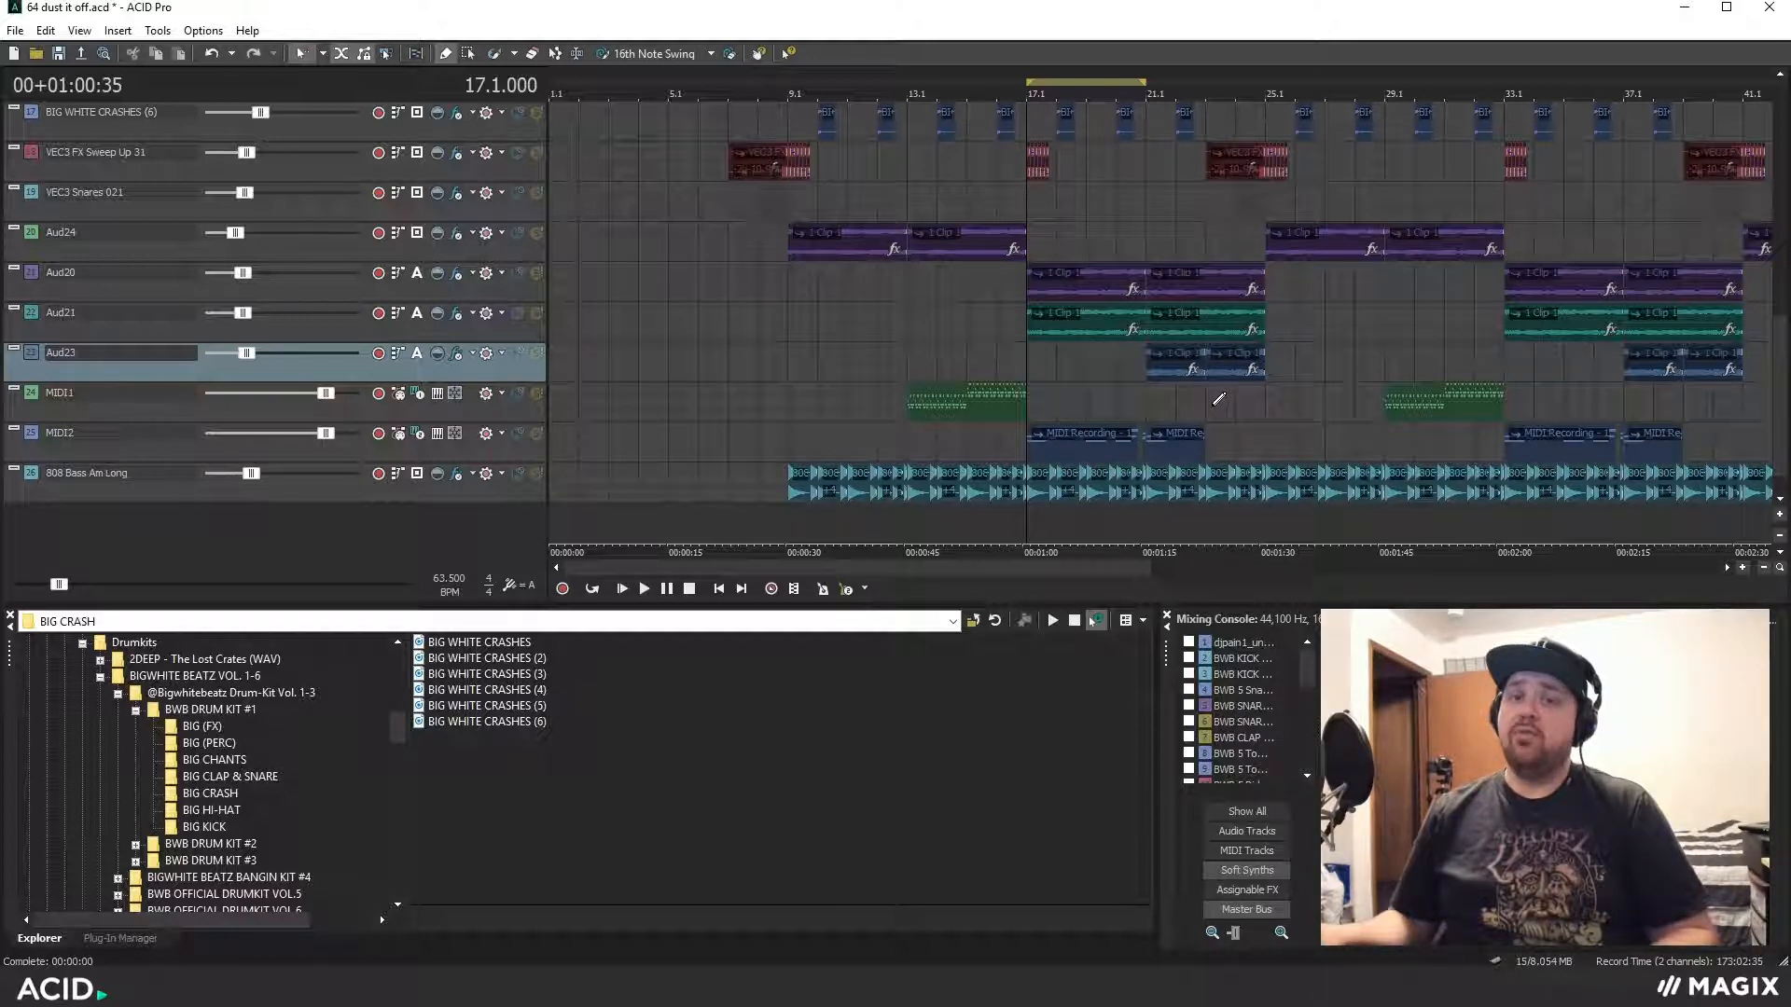
Enlarge the track heights, solo the 808 Bass Am Long track and play it from 9.1.000
{"action": "left_click", "coordinate": [788, 442]}
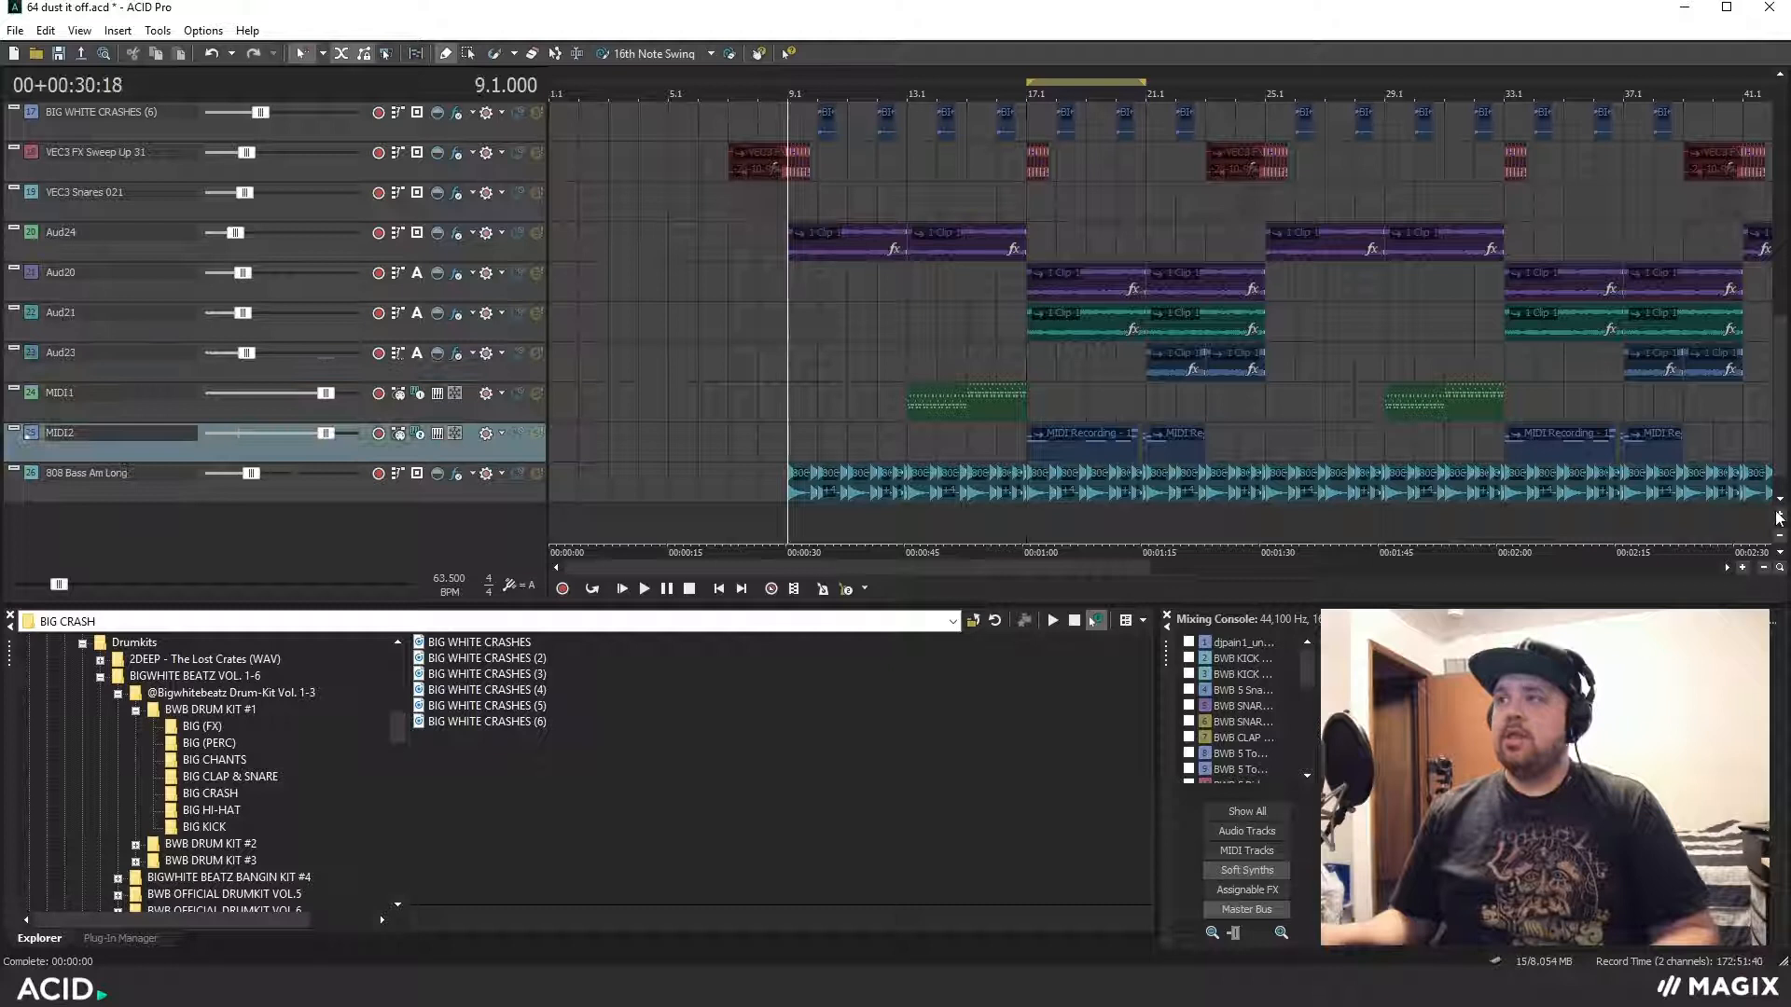
{"action": "left_click", "coordinate": [1779, 514]}
{"action": "left_click", "coordinate": [1780, 514]}
{"action": "left_click_drag", "start_coordinate": [1784, 430], "coordinate": [1772, 489]}
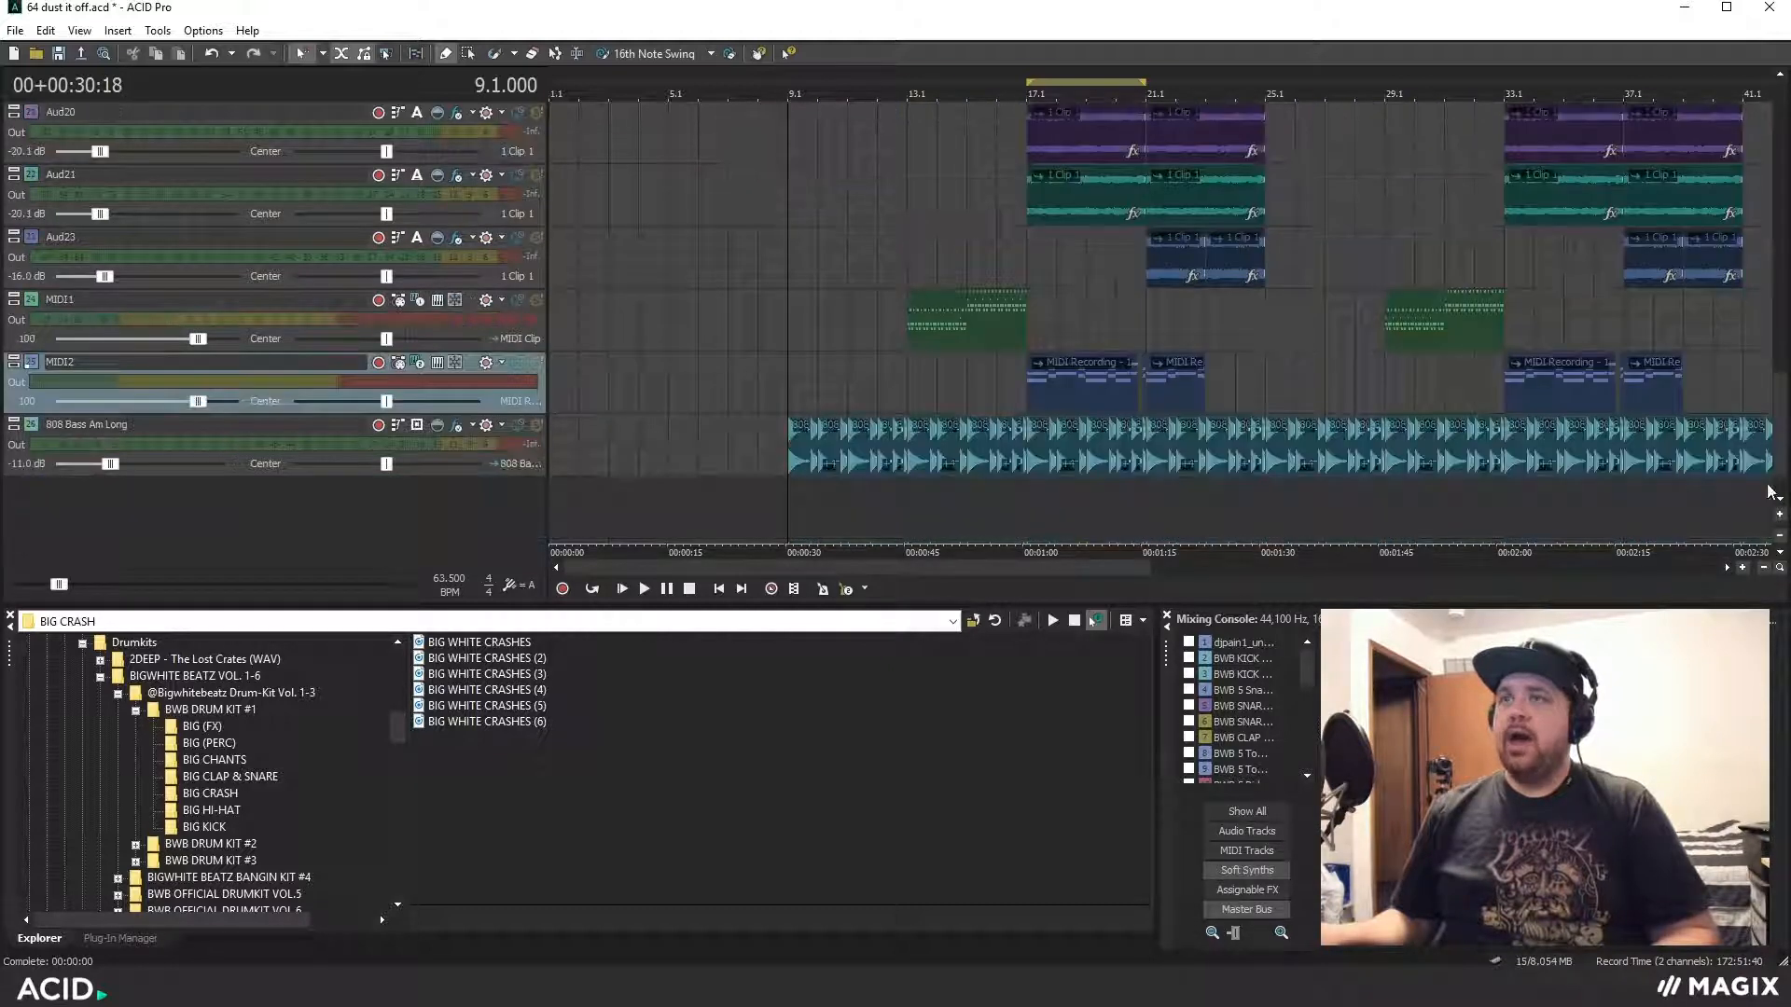
{"action": "scroll", "coordinate": [942, 465], "scroll_direction": "up", "scroll_amount": 2}
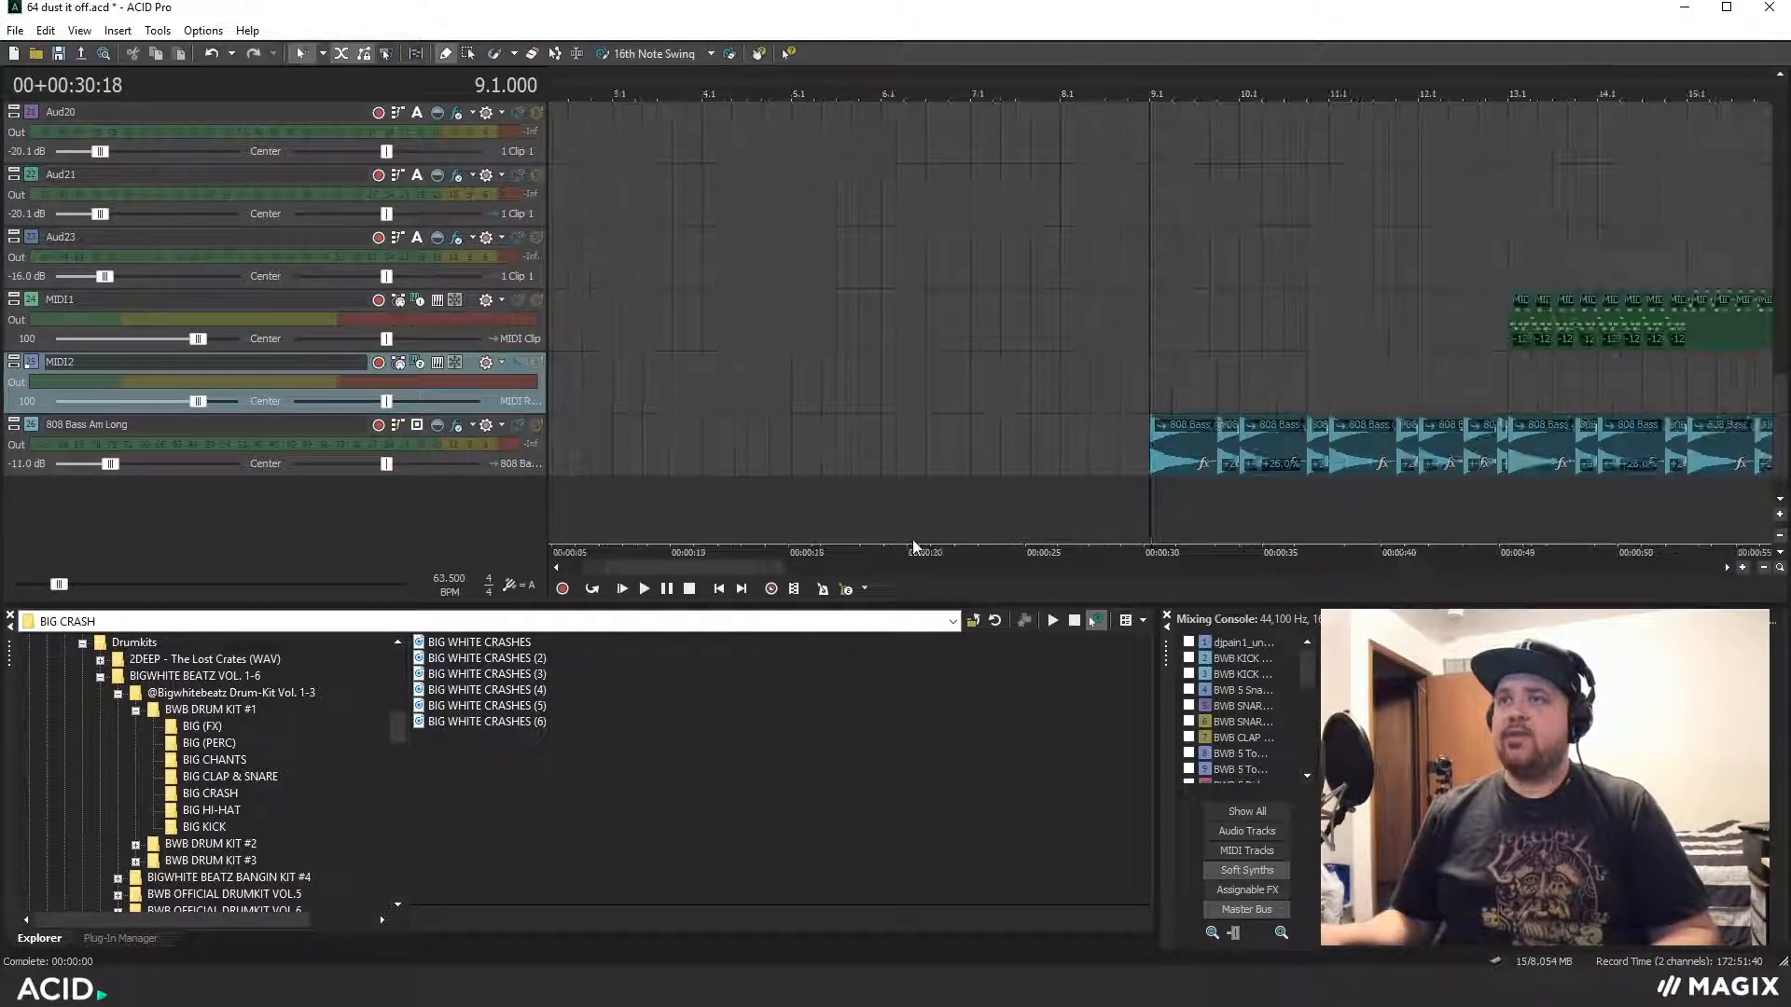
{"action": "left_click_drag", "start_coordinate": [746, 567], "coordinate": [821, 573]}
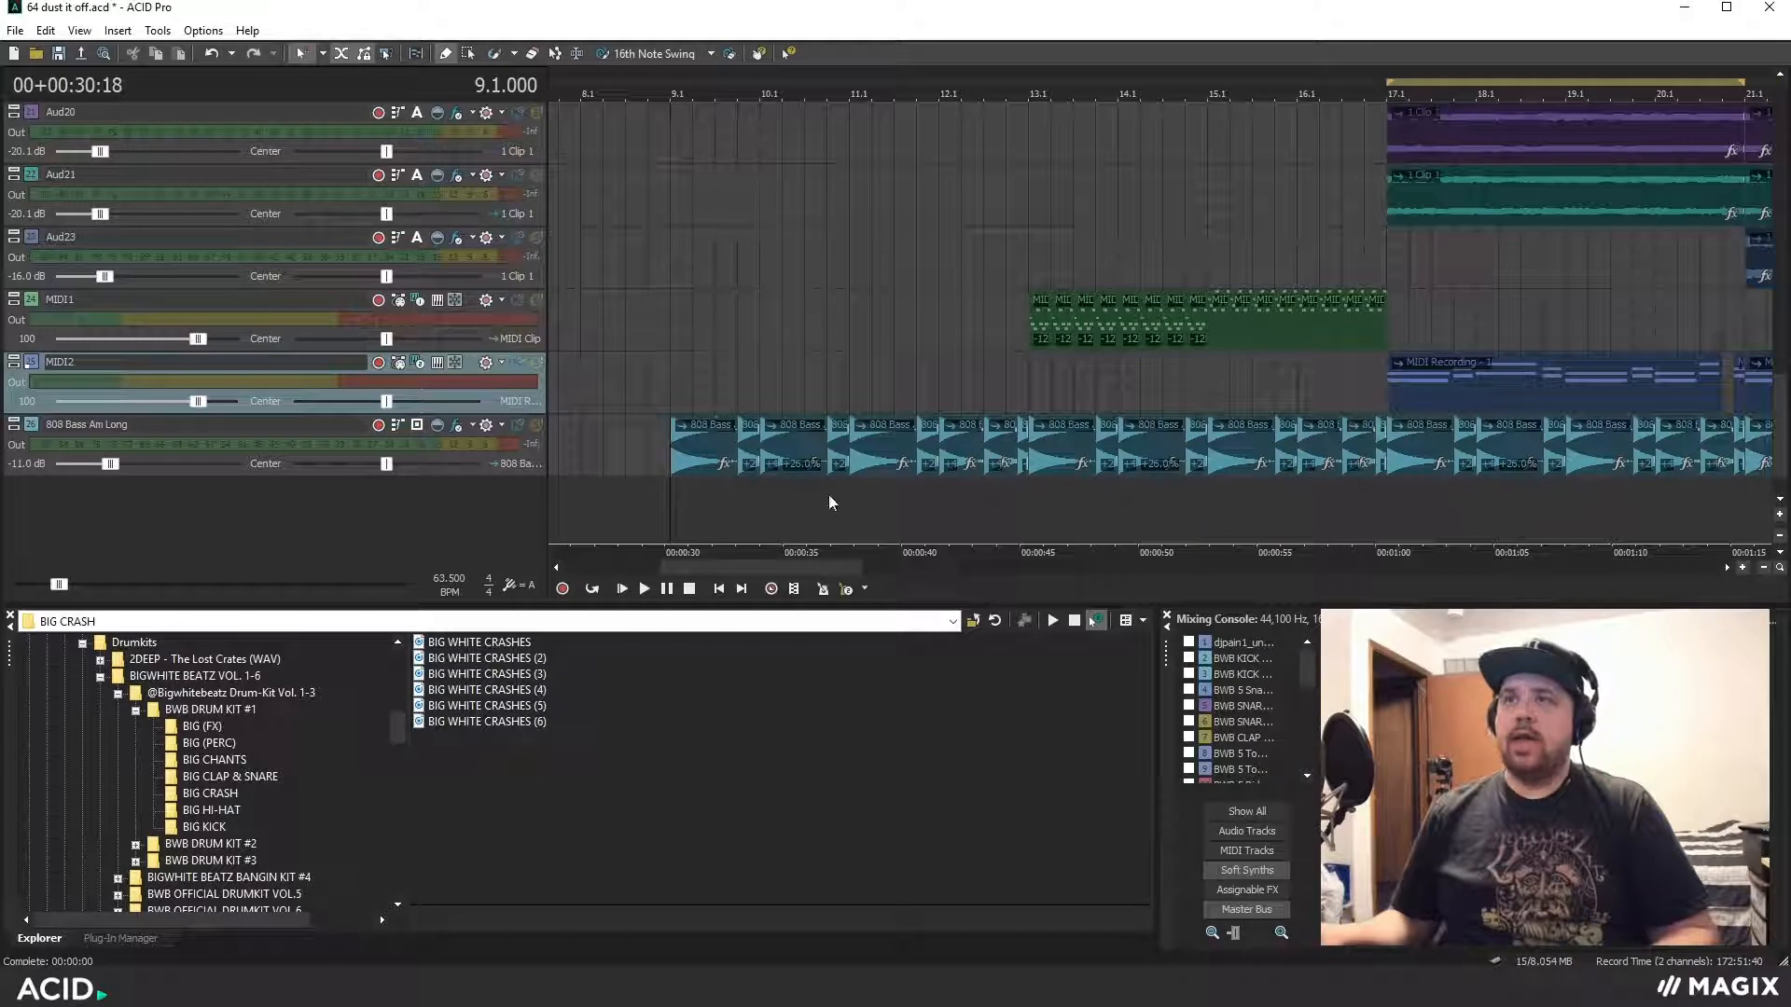
{"action": "scroll", "coordinate": [835, 494], "scroll_direction": "up", "scroll_amount": 1}
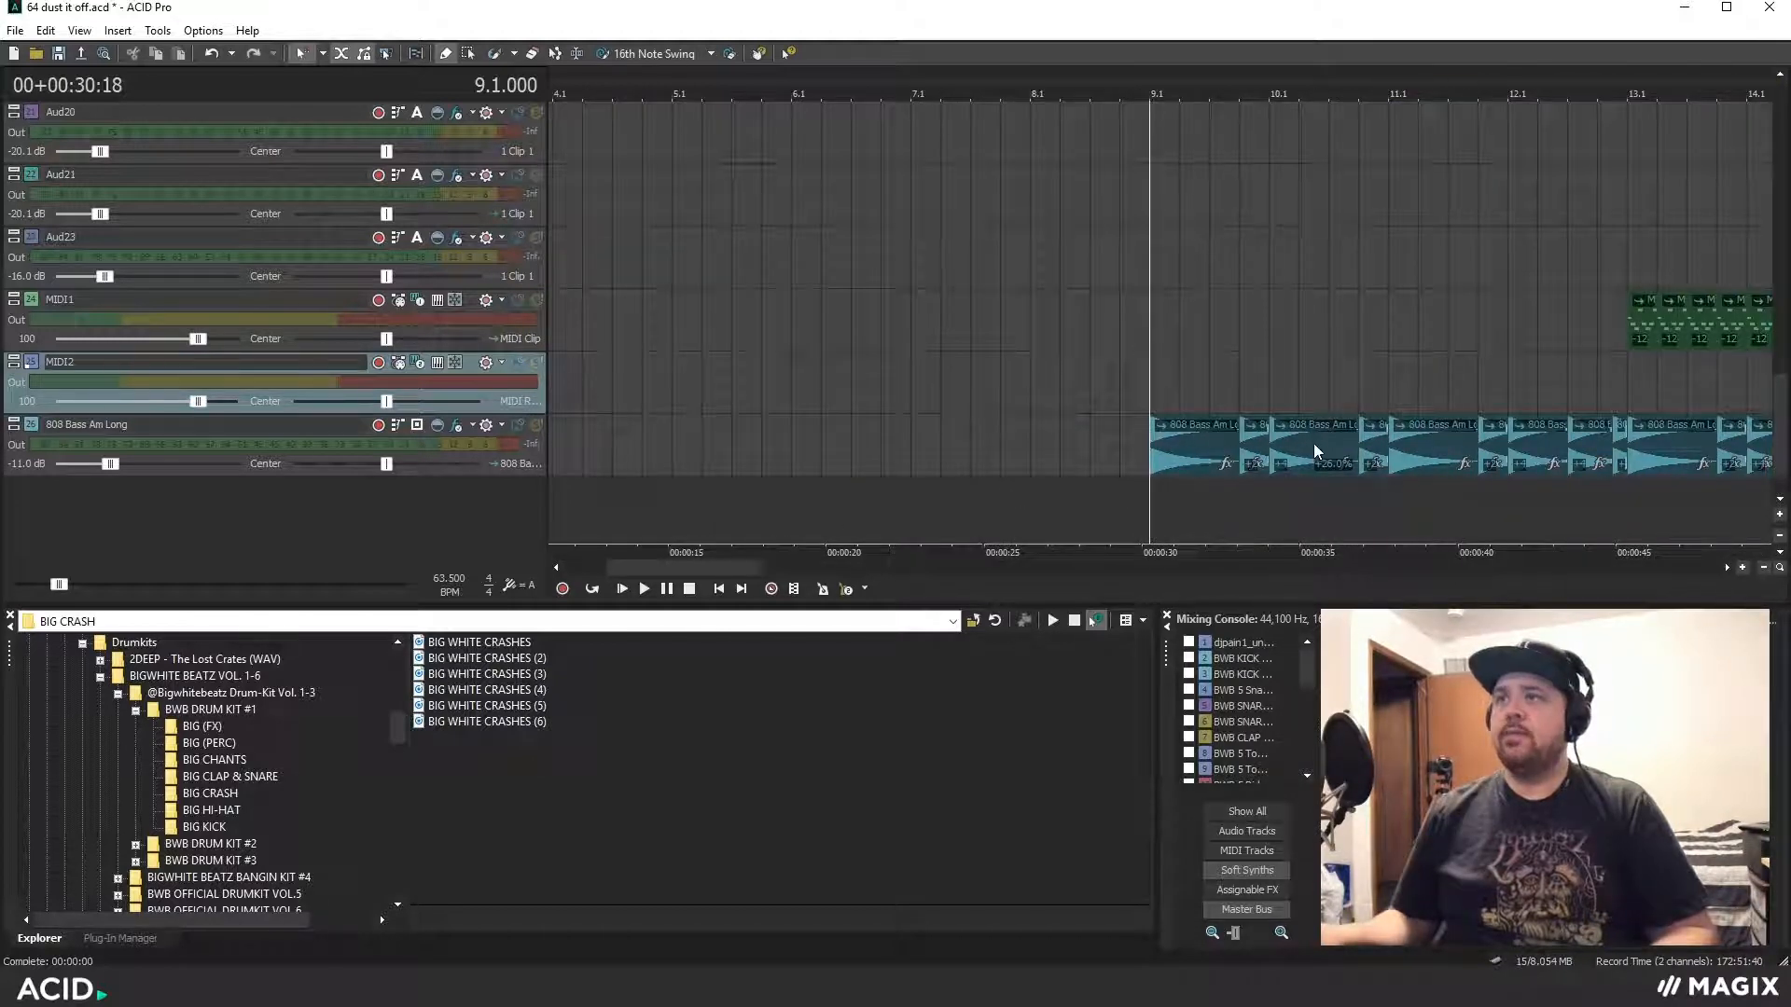
{"action": "left_click", "coordinate": [537, 426]}
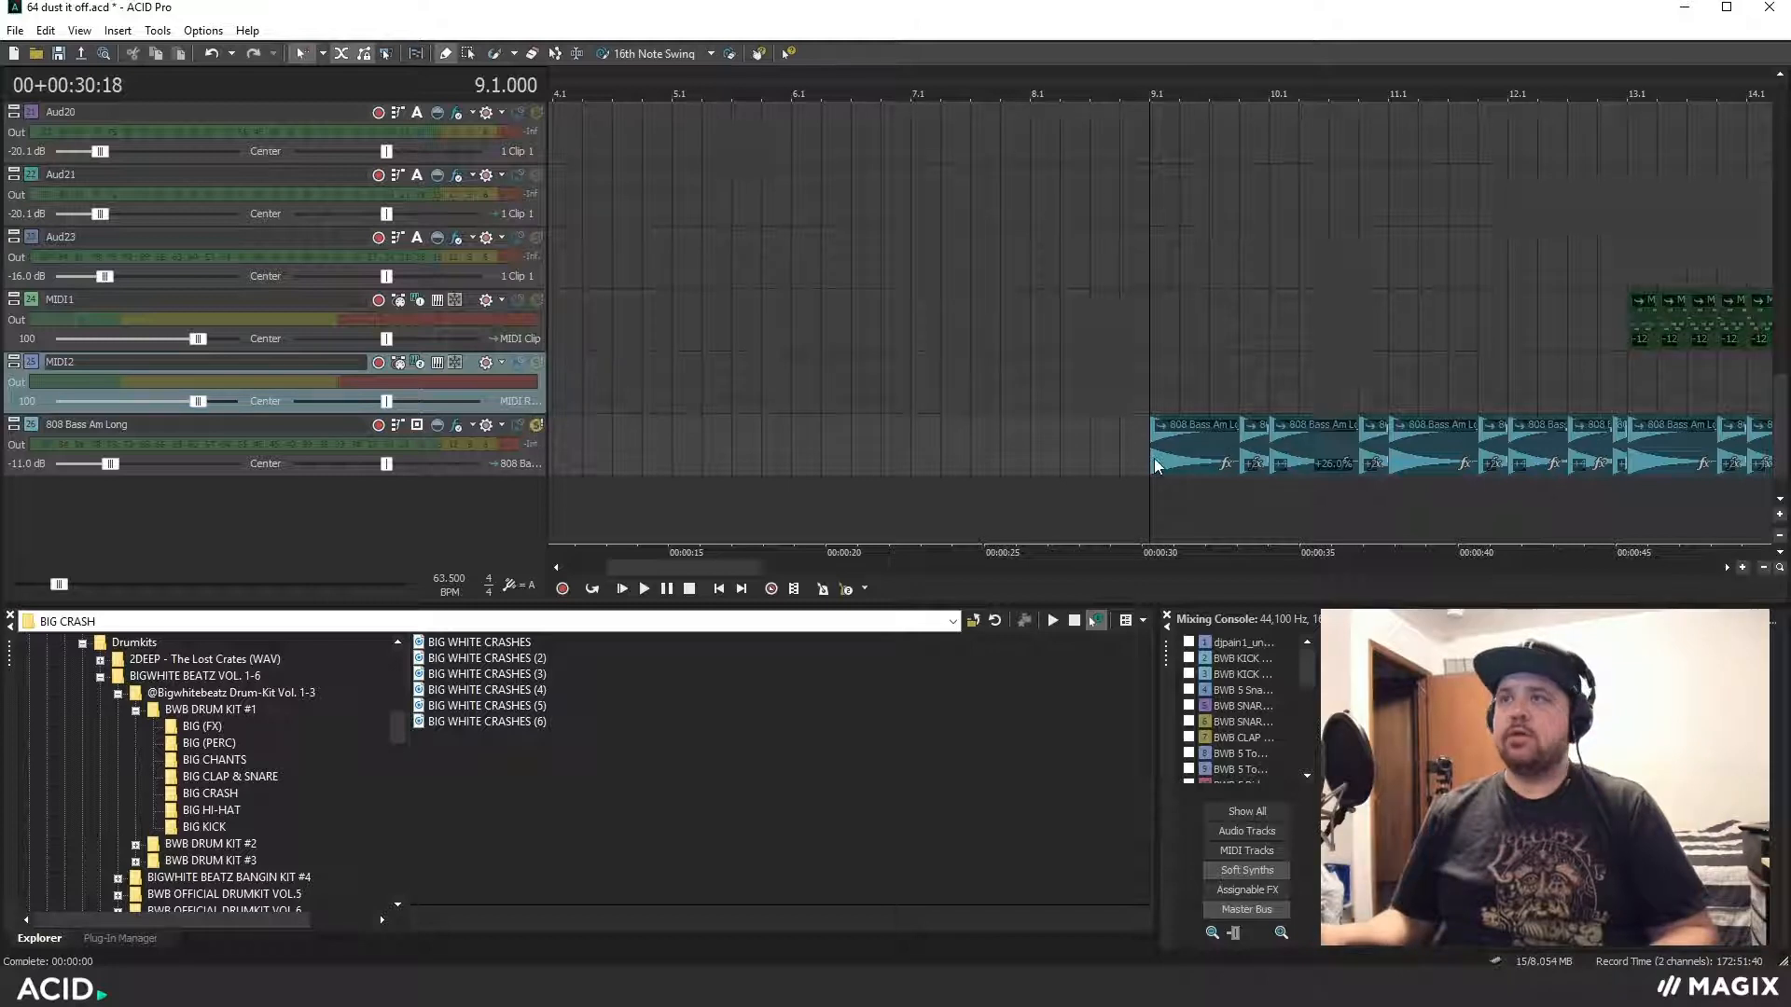
{"action": "key", "text": "space"}
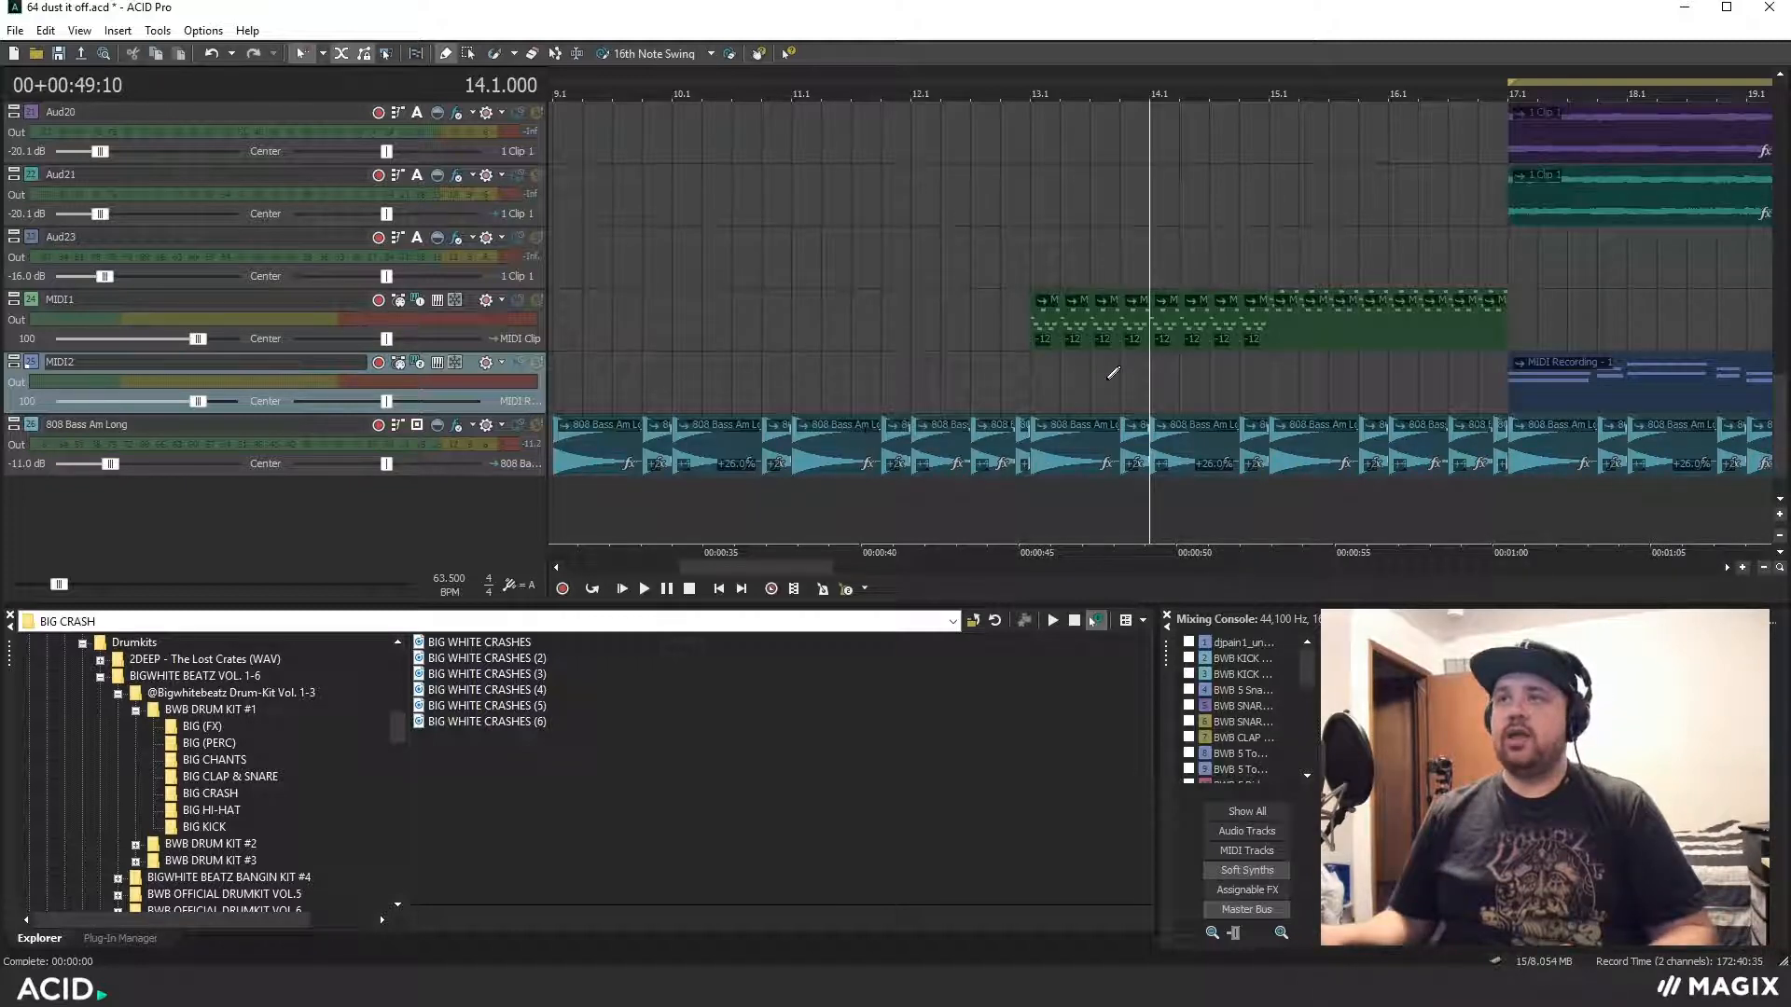
Solo the MIDI1 track and play its clips from 13.1.000 into bar 16
{"action": "left_click", "coordinate": [1033, 372]}
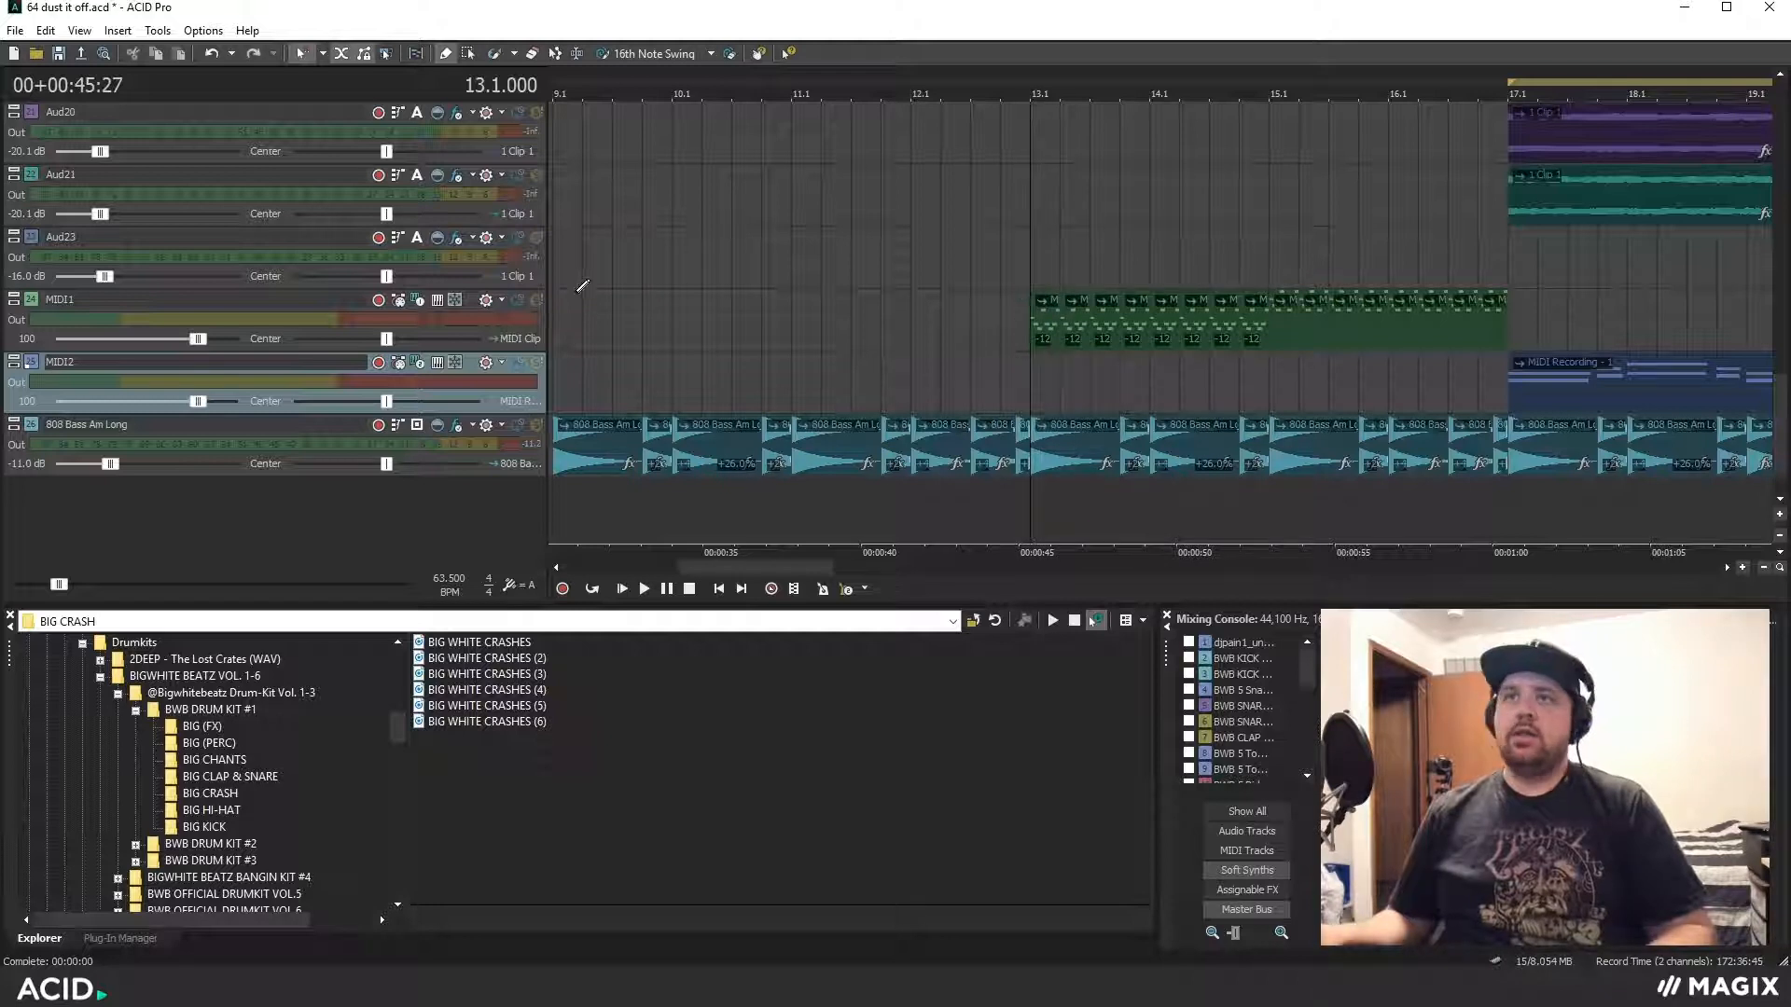
{"action": "left_click", "coordinate": [537, 301]}
{"action": "key", "text": "space"}
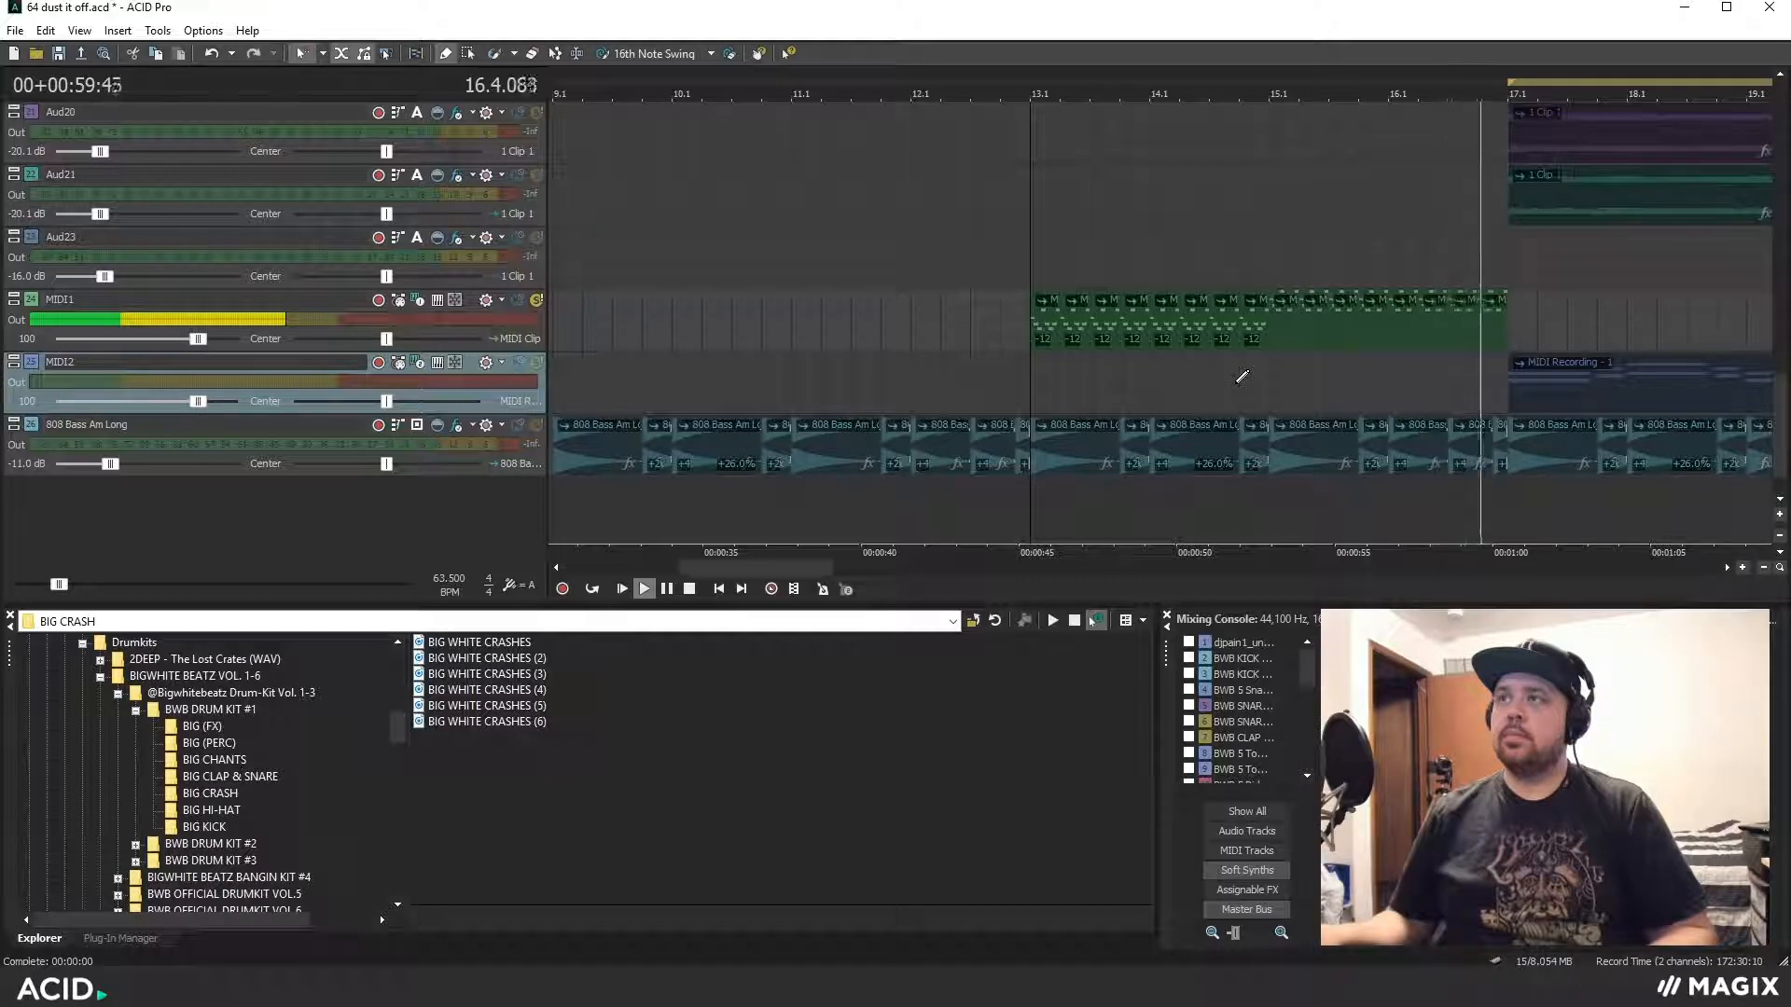
{"action": "key", "text": "space"}
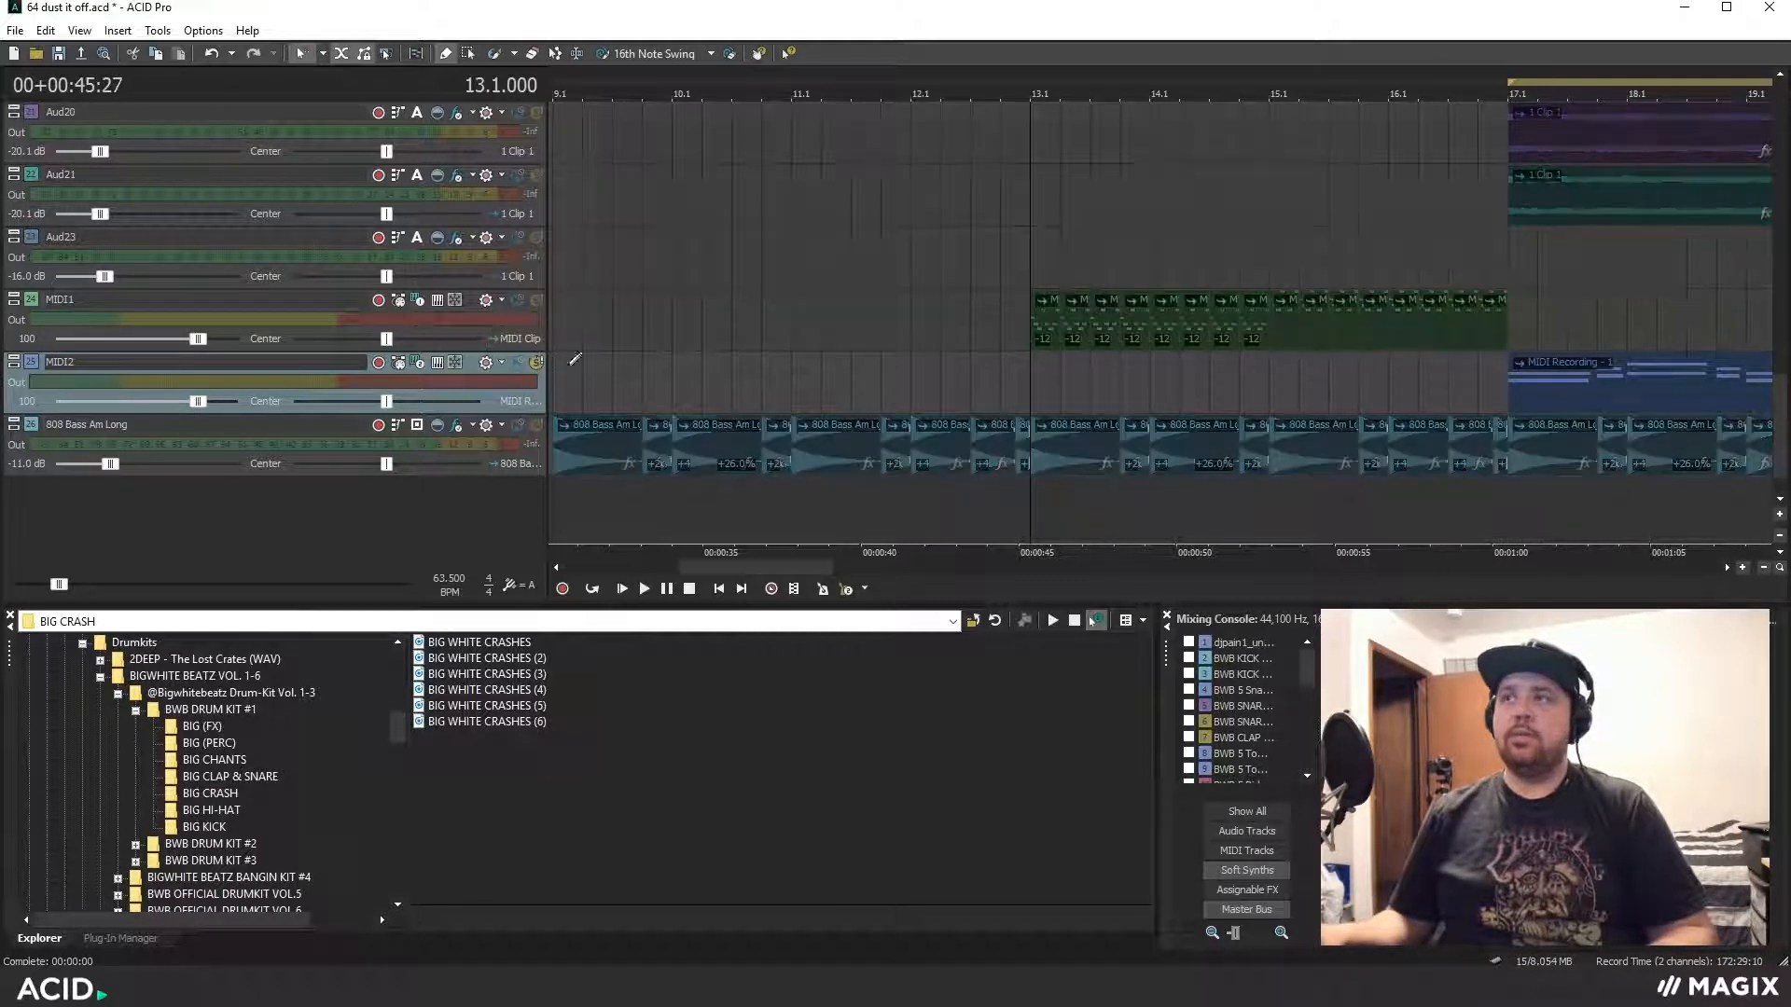
Play the soloed MIDI2 track's recording from 17.1.000
{"action": "left_click", "coordinate": [1509, 373]}
{"action": "key", "text": "space"}
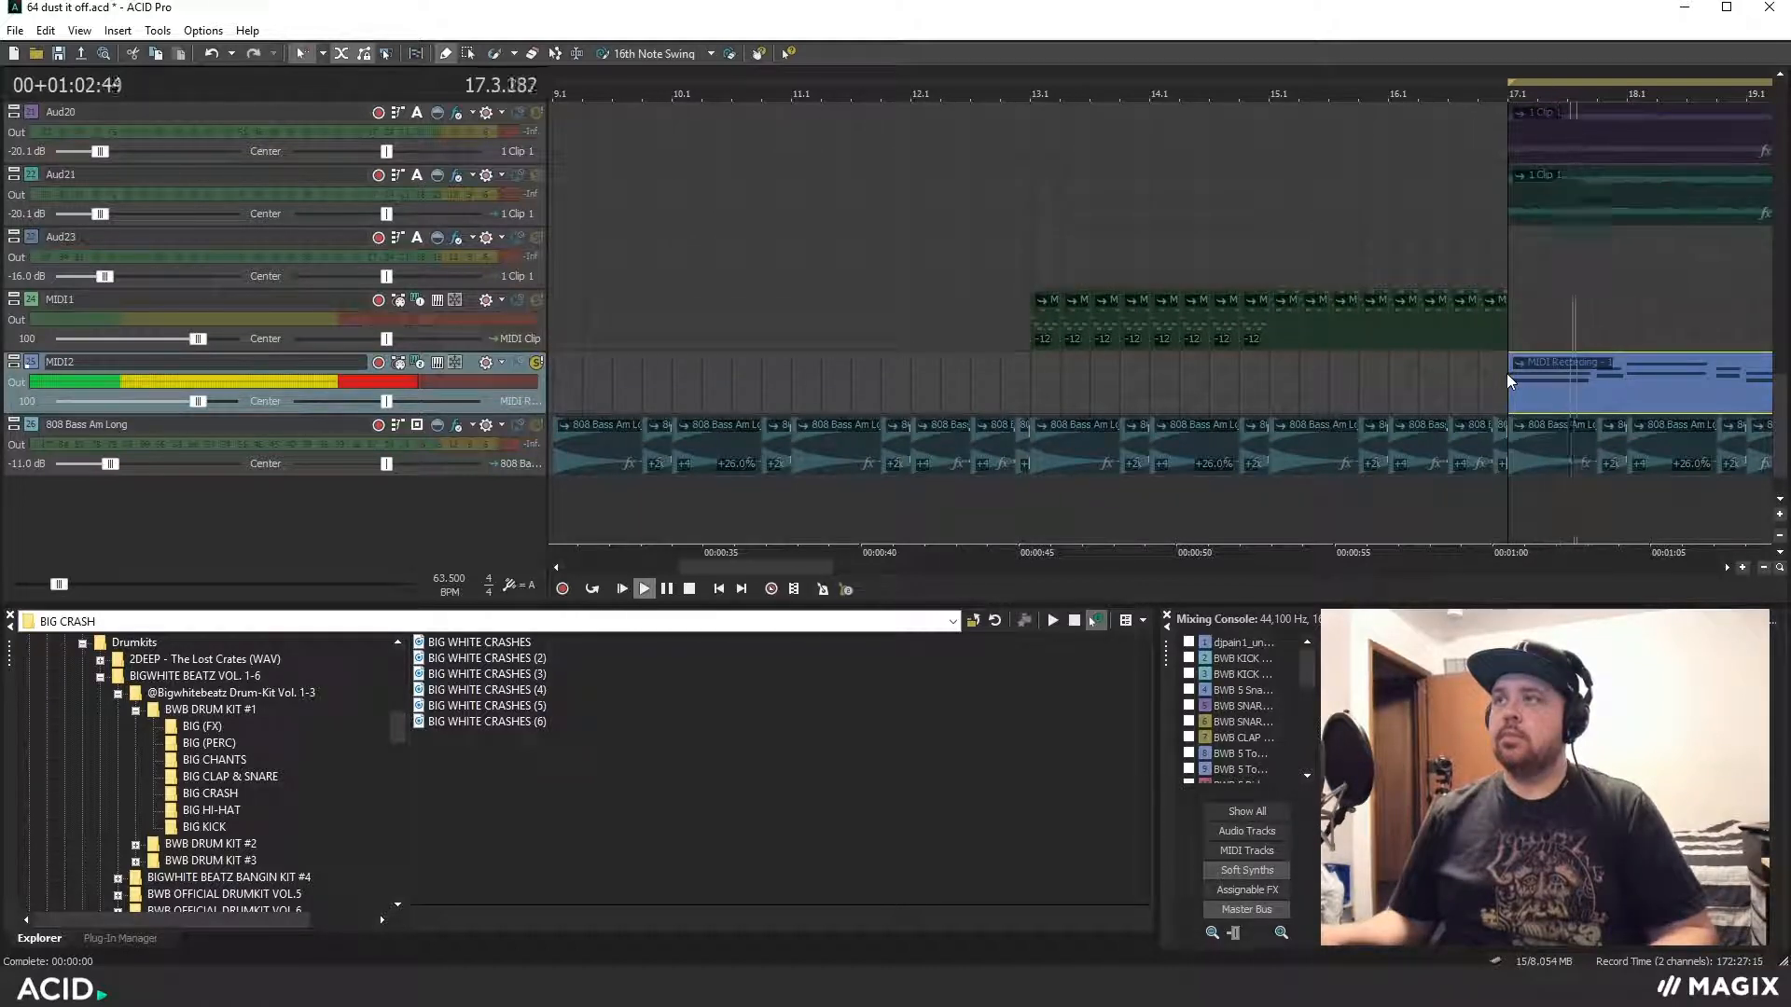
{"action": "scroll", "coordinate": [1508, 373], "scroll_direction": "down", "scroll_amount": 2}
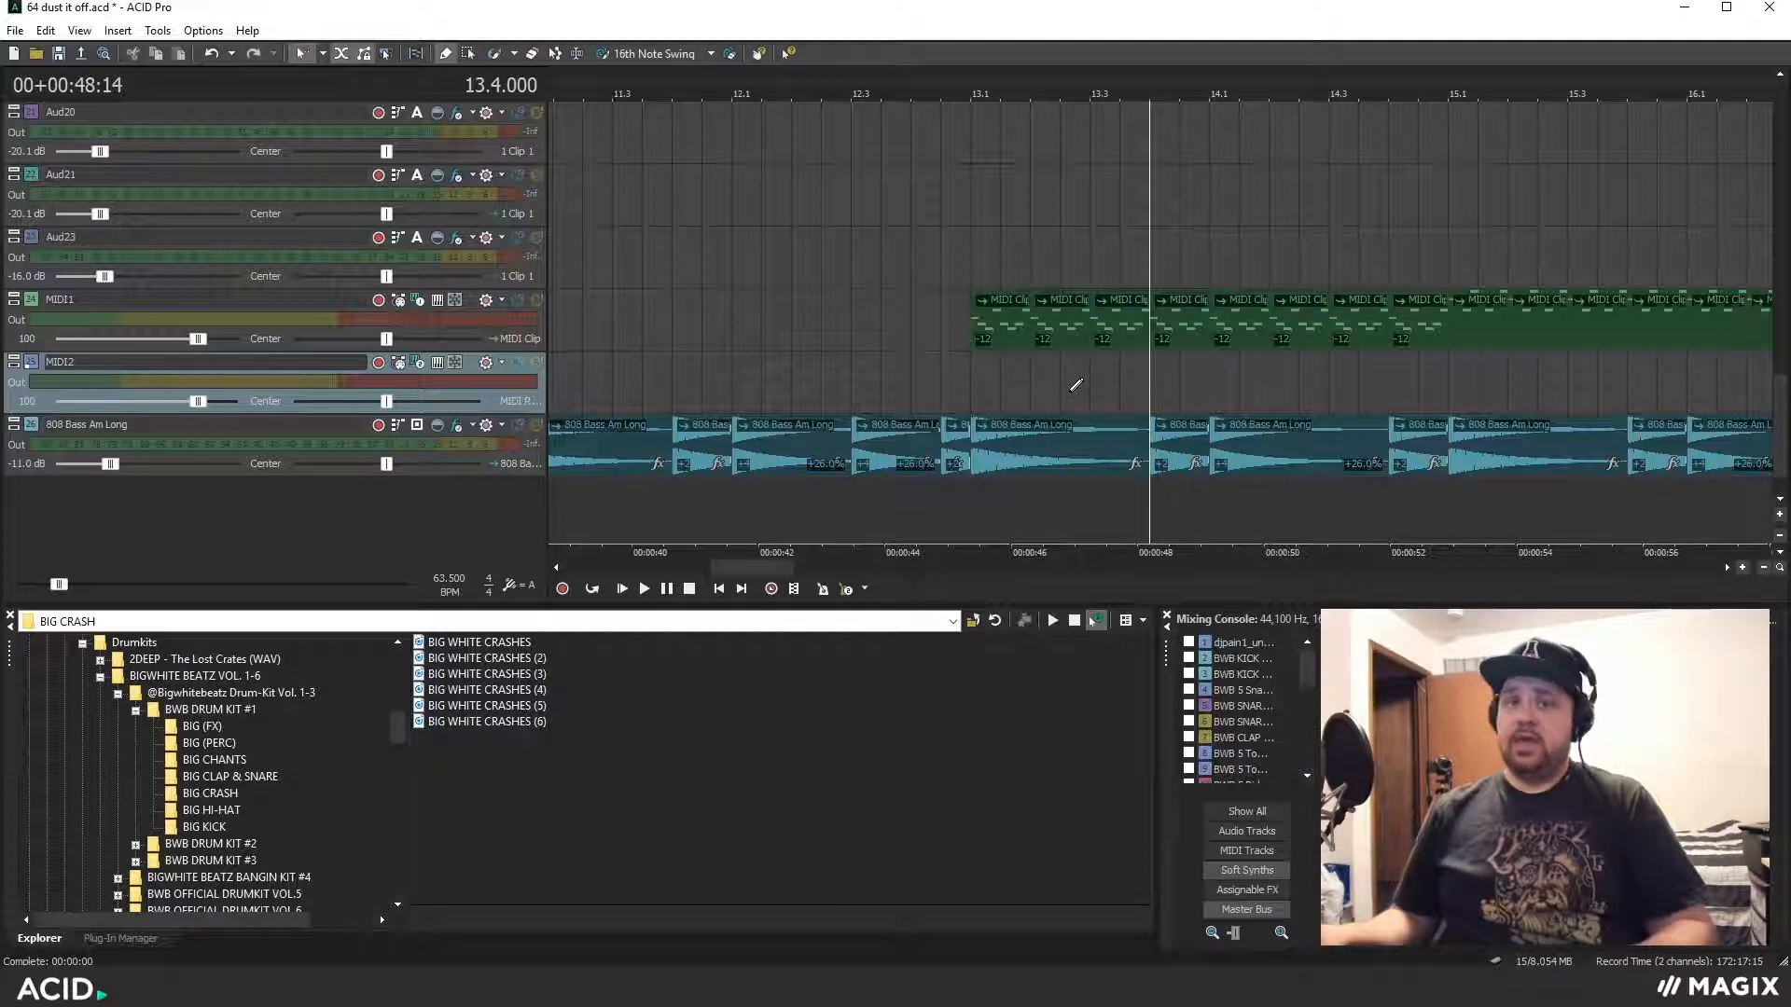
View the MIDI Processes and Filters options for the MIDI1 clip at 13.1
{"action": "scroll", "coordinate": [1223, 377], "scroll_direction": "down", "scroll_amount": 3}
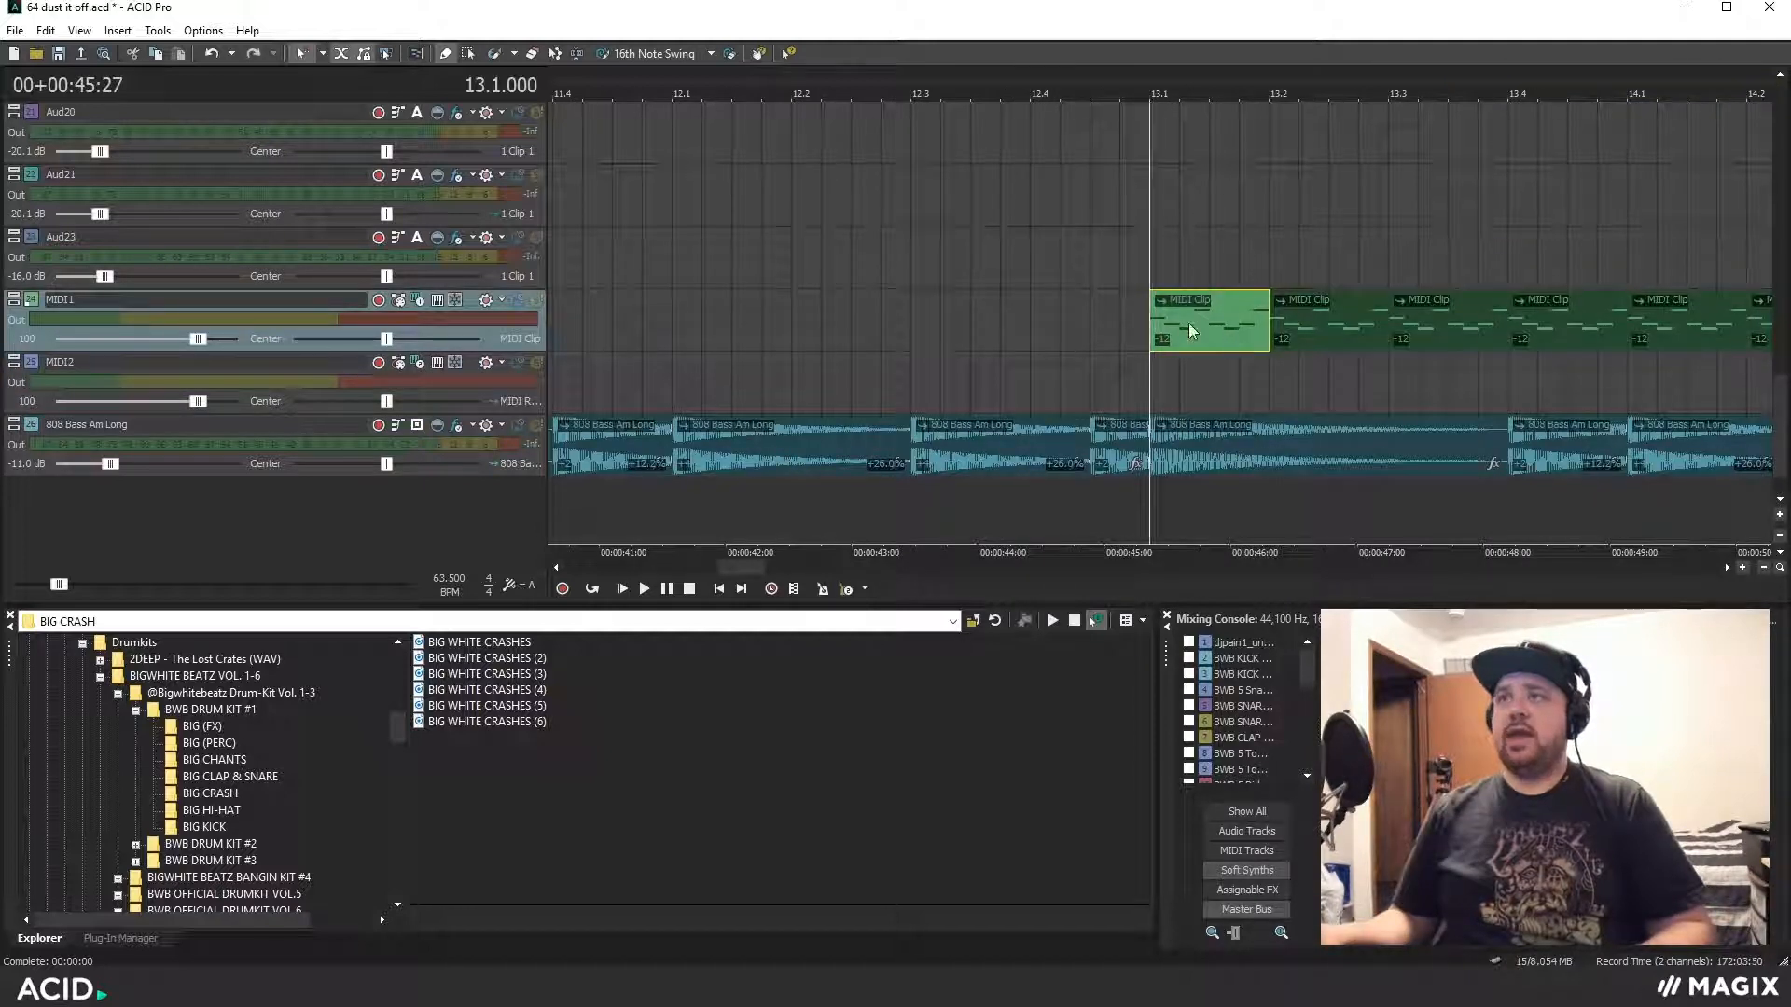
{"action": "left_click", "coordinate": [46, 30]}
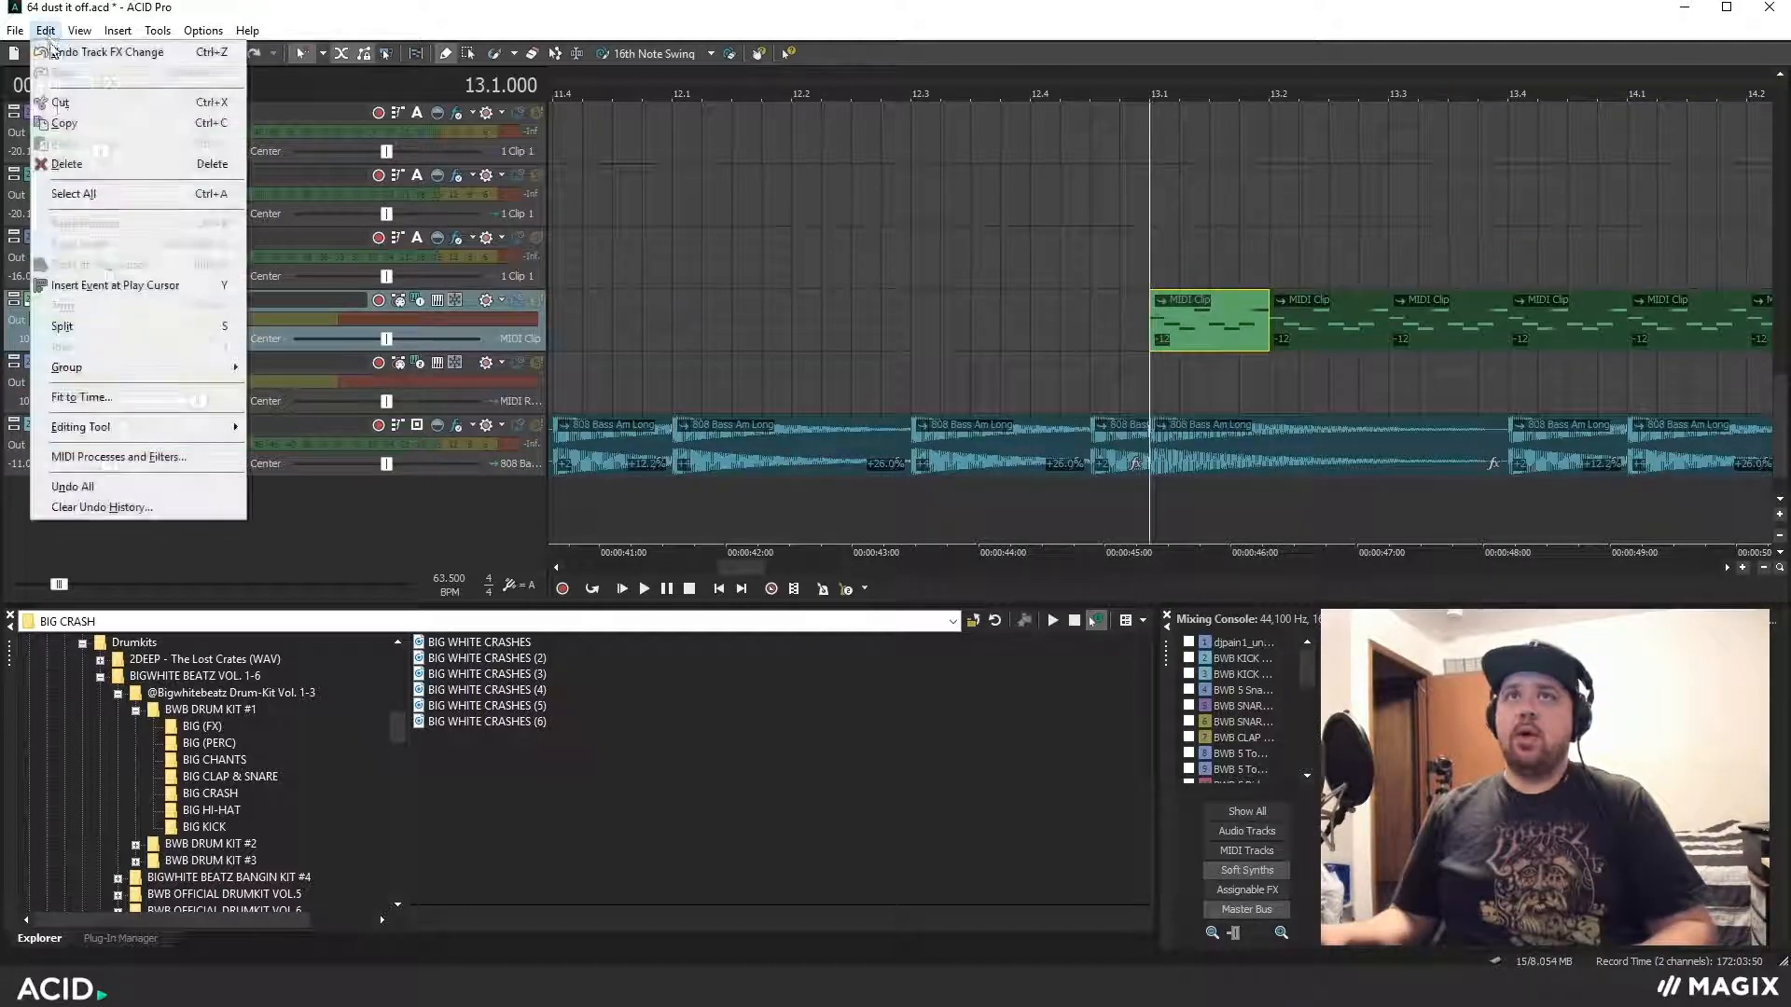
{"action": "left_click", "coordinate": [160, 460]}
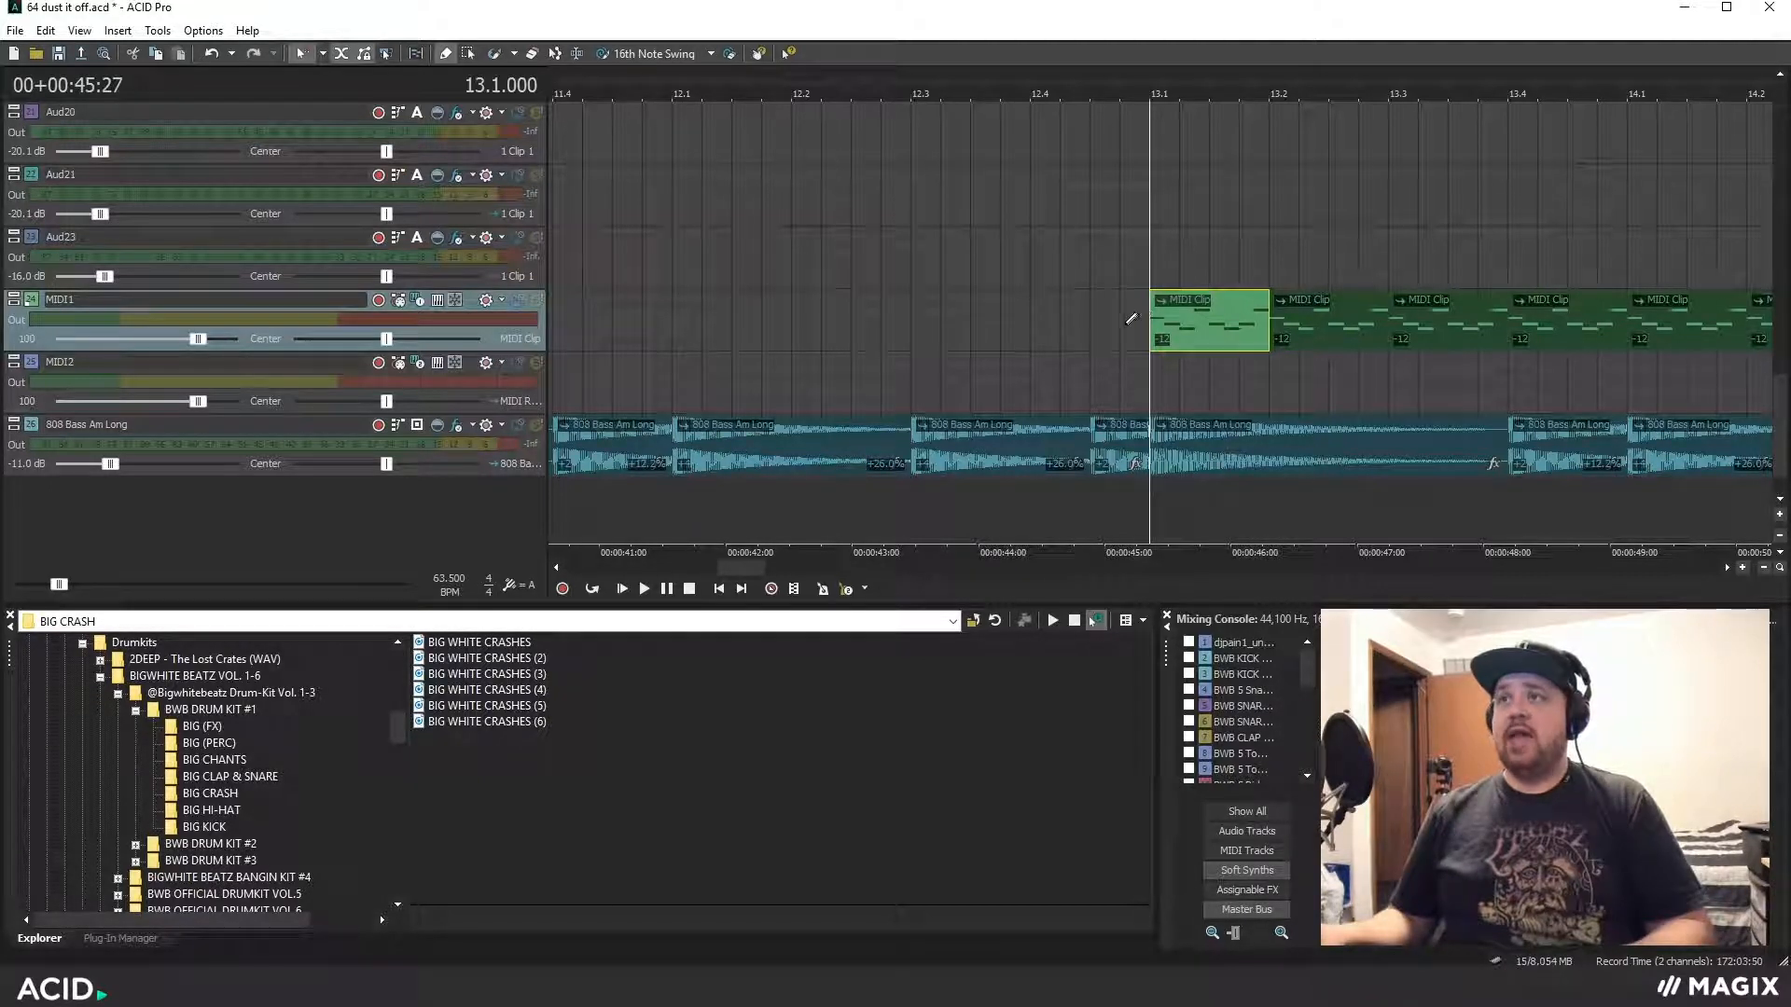
Enable inline MIDI editing and enlarge the track area and the MIDI1 track
{"action": "right_click", "coordinate": [1119, 324]}
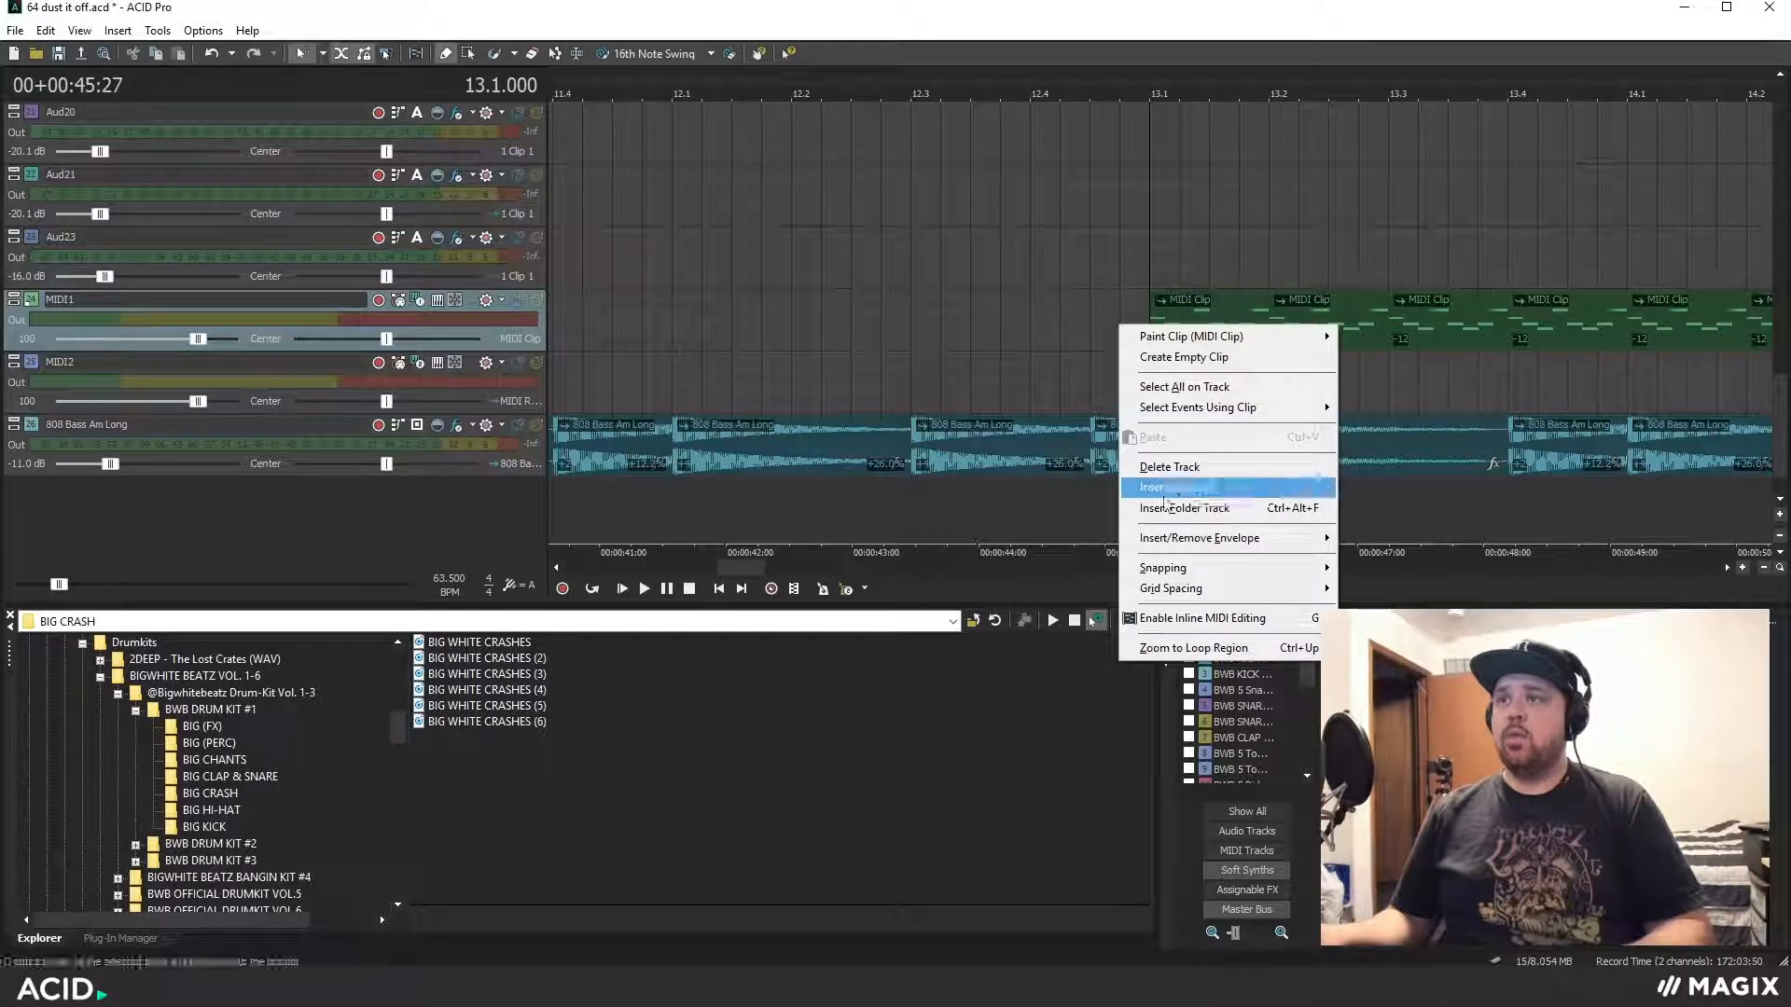
{"action": "left_click", "coordinate": [1203, 619]}
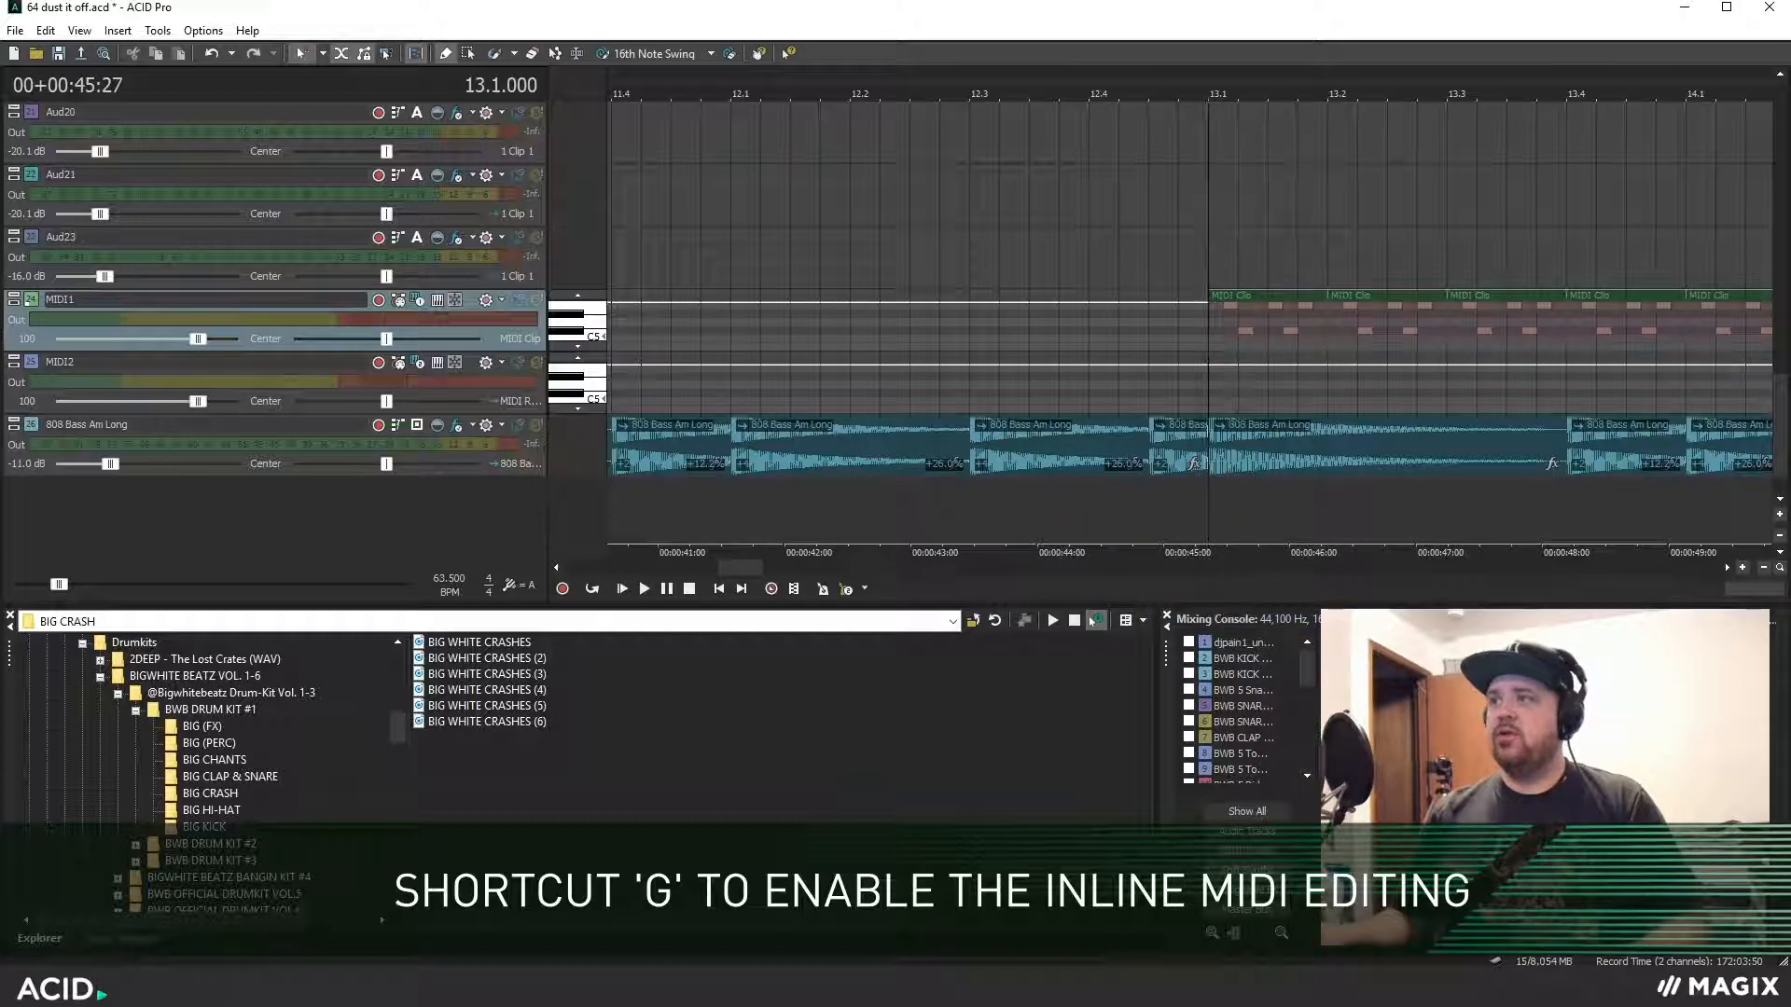
{"action": "left_click_drag", "start_coordinate": [1665, 606], "coordinate": [1665, 738]}
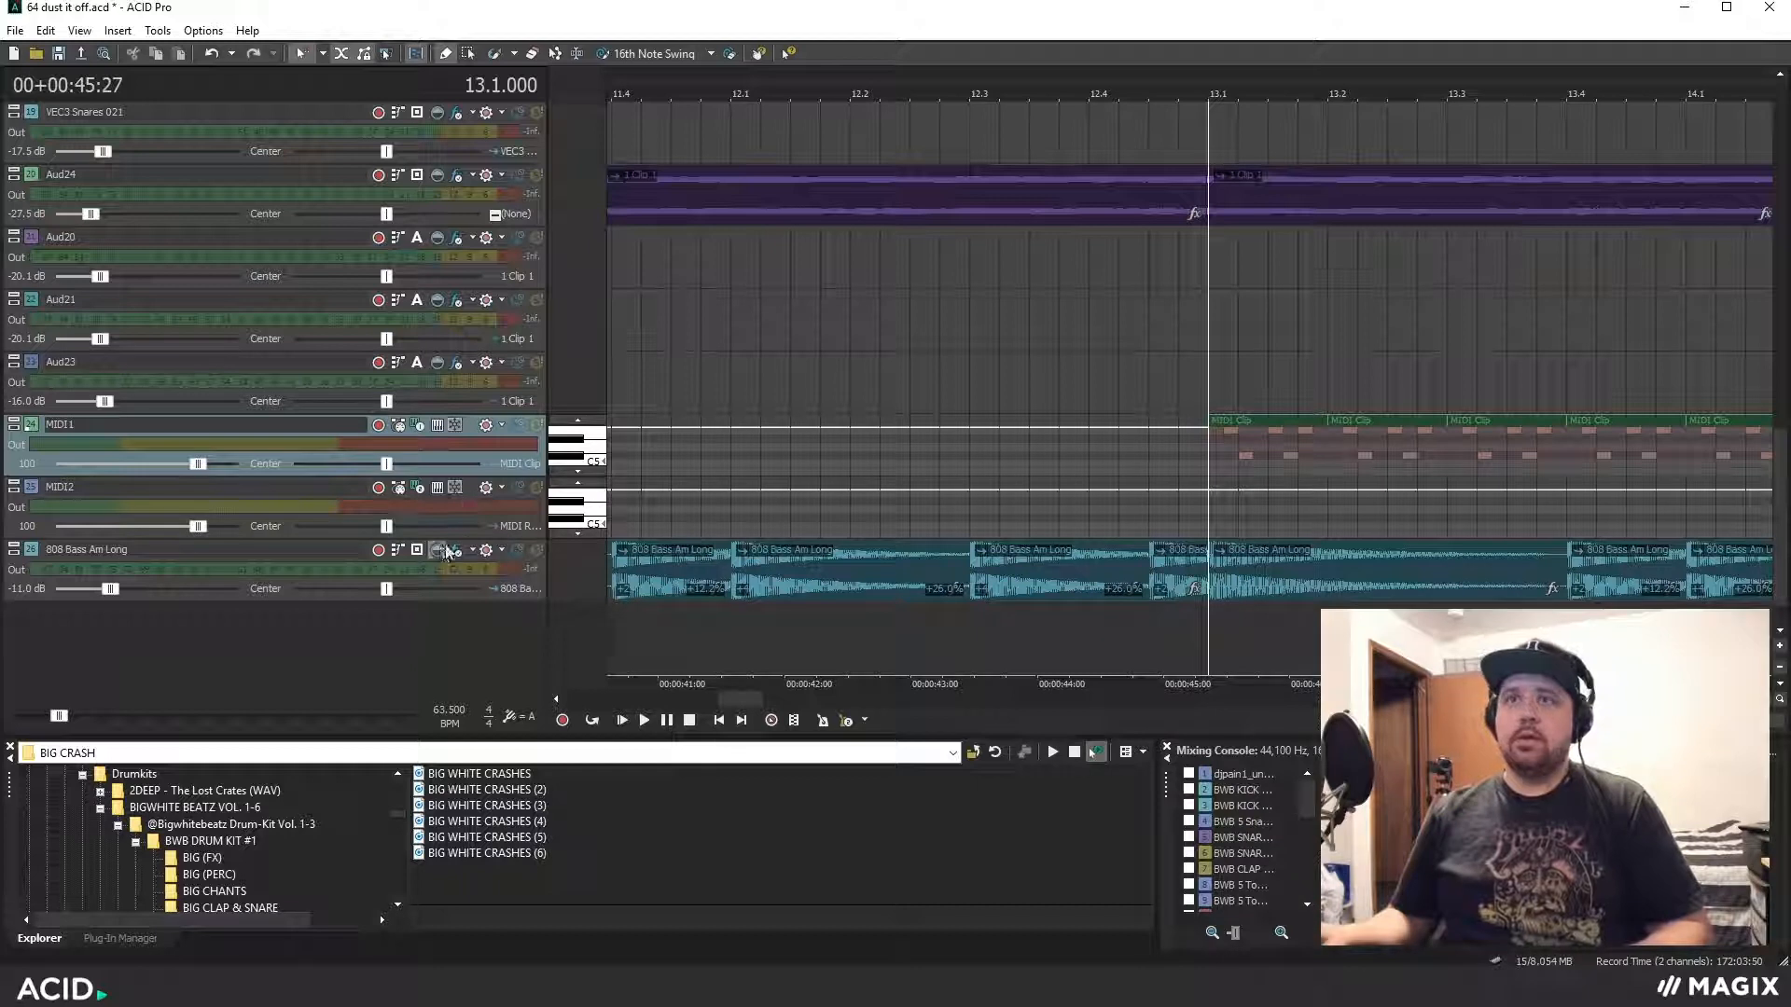
{"action": "left_click_drag", "start_coordinate": [478, 477], "coordinate": [473, 605]}
Select the MIDI1 clip at 13.1 and examine its higher notes in the inline editor
{"action": "scroll", "coordinate": [1483, 532], "scroll_direction": "up", "scroll_amount": 3}
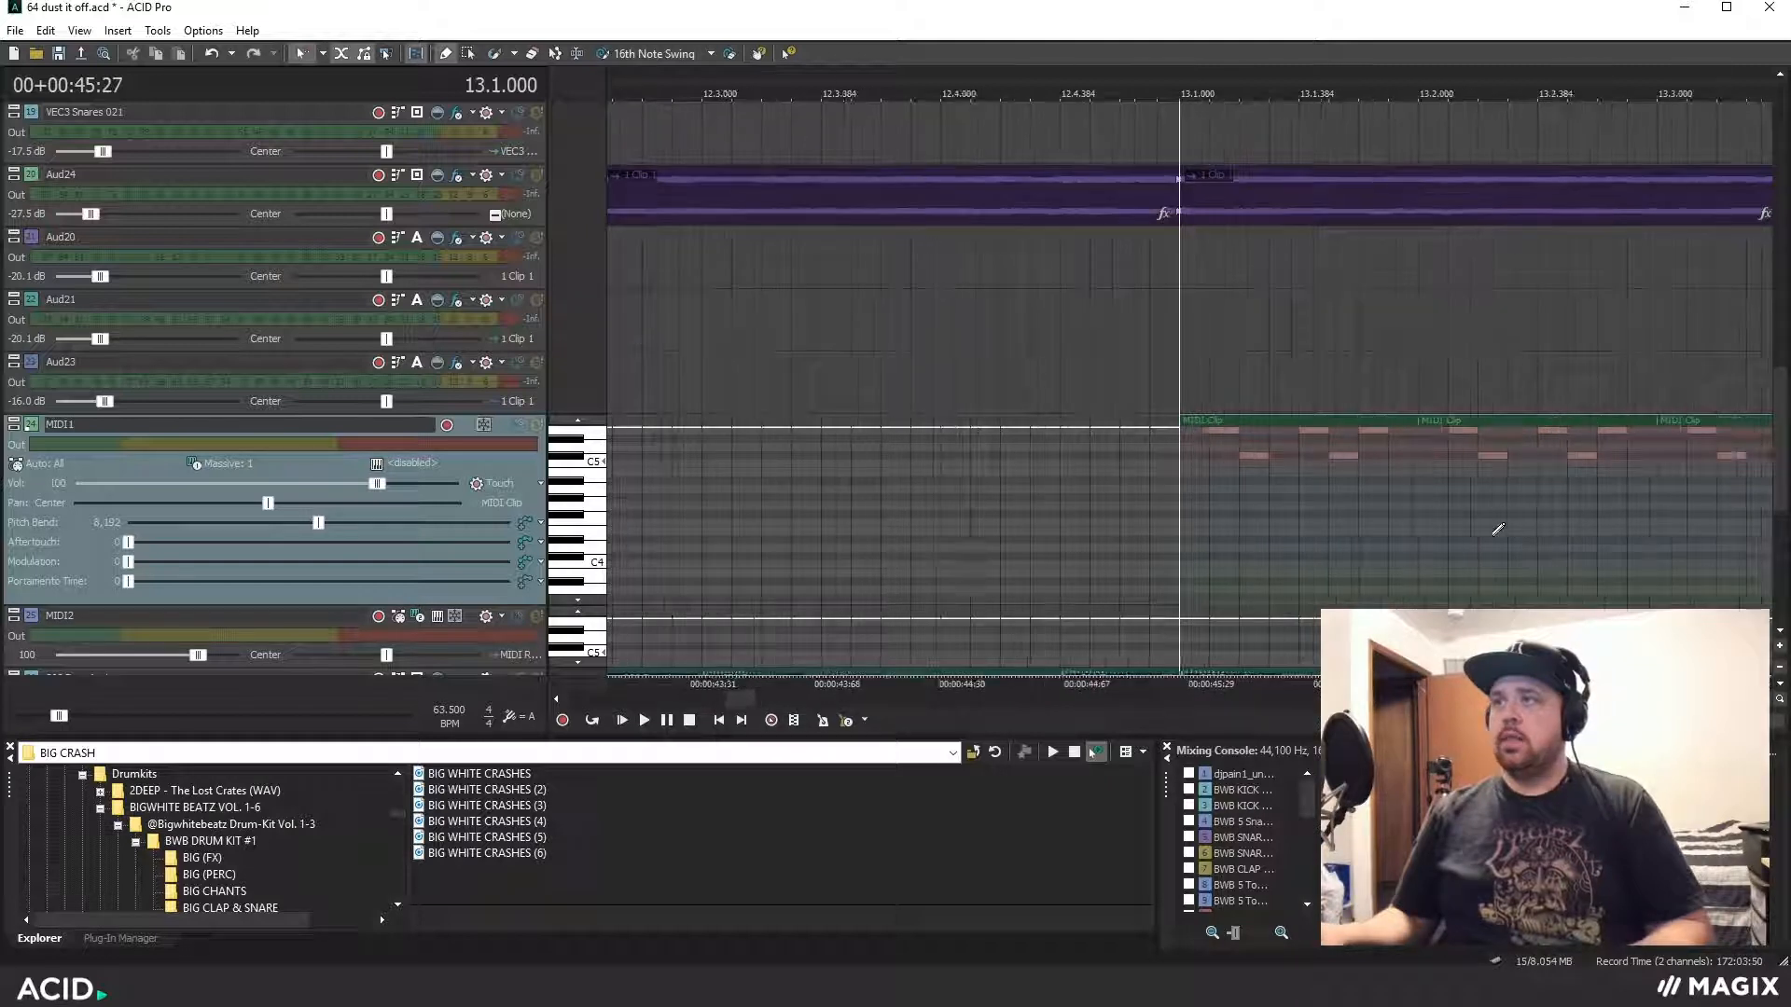
{"action": "left_click", "coordinate": [1226, 503]}
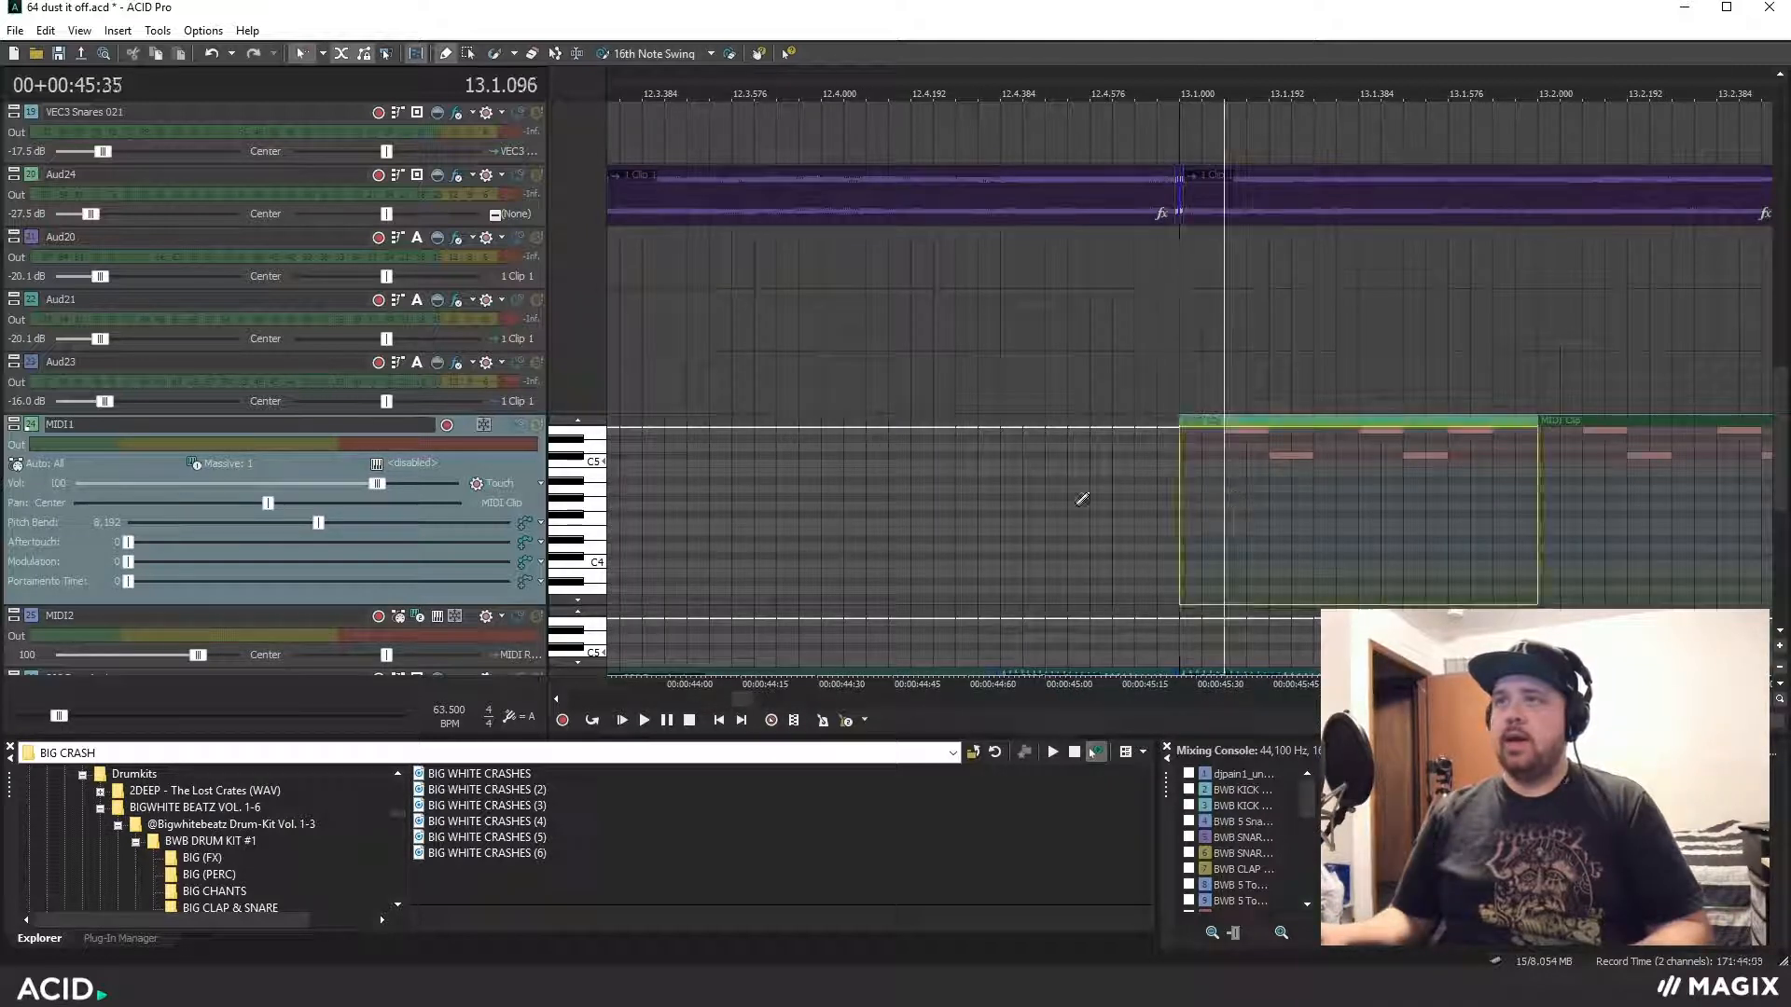
{"action": "left_click", "coordinate": [576, 422]}
{"action": "left_click", "coordinate": [577, 423]}
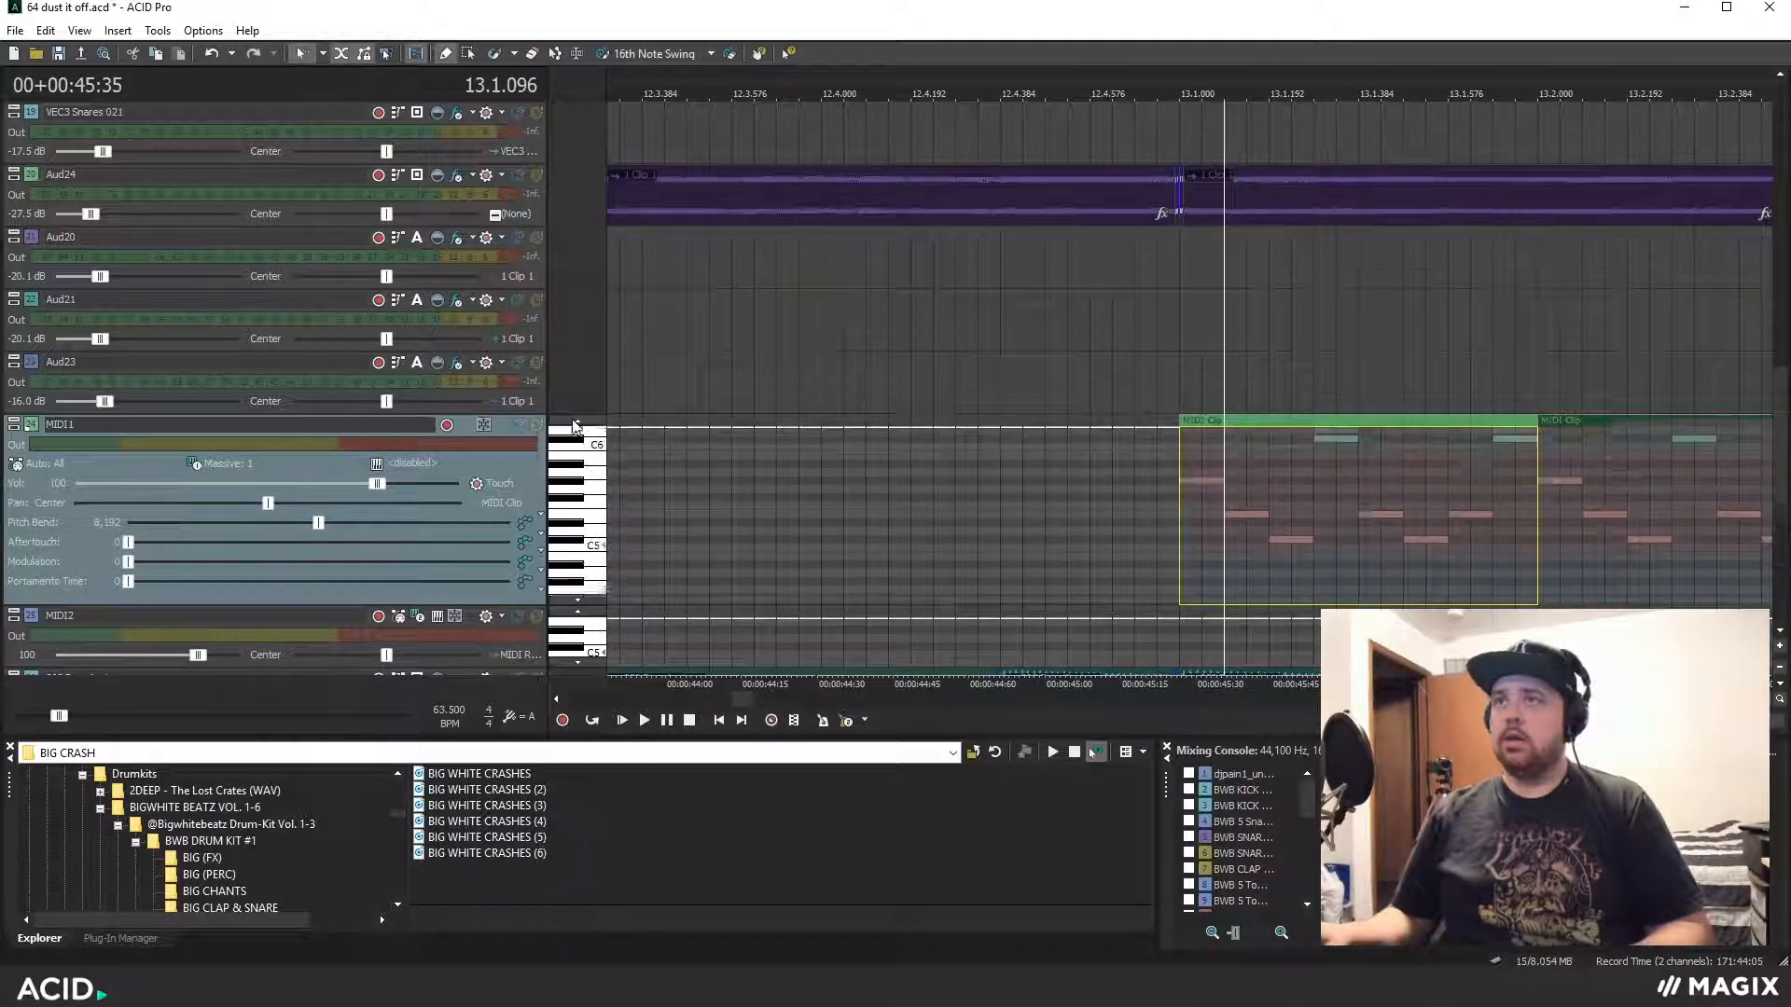
{"action": "left_click", "coordinate": [577, 422]}
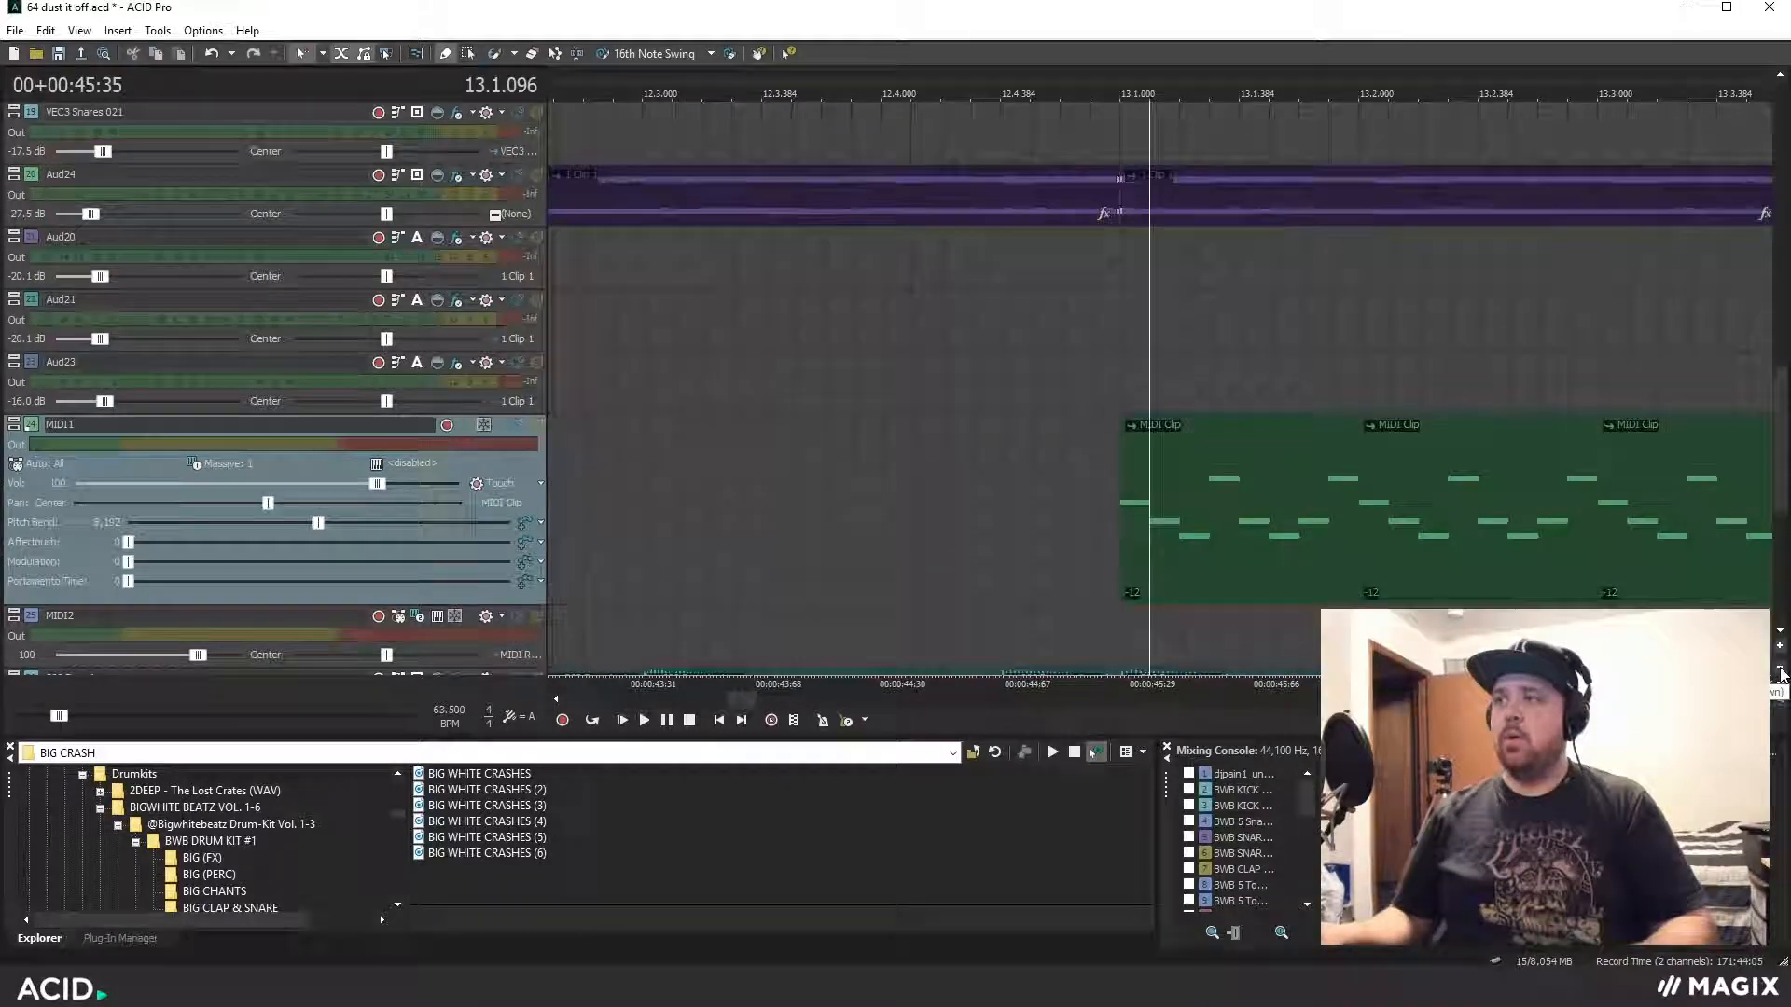
Turn off inline MIDI editing and reduce the track heights
{"action": "left_click", "coordinate": [1780, 668]}
{"action": "left_click", "coordinate": [1780, 668]}
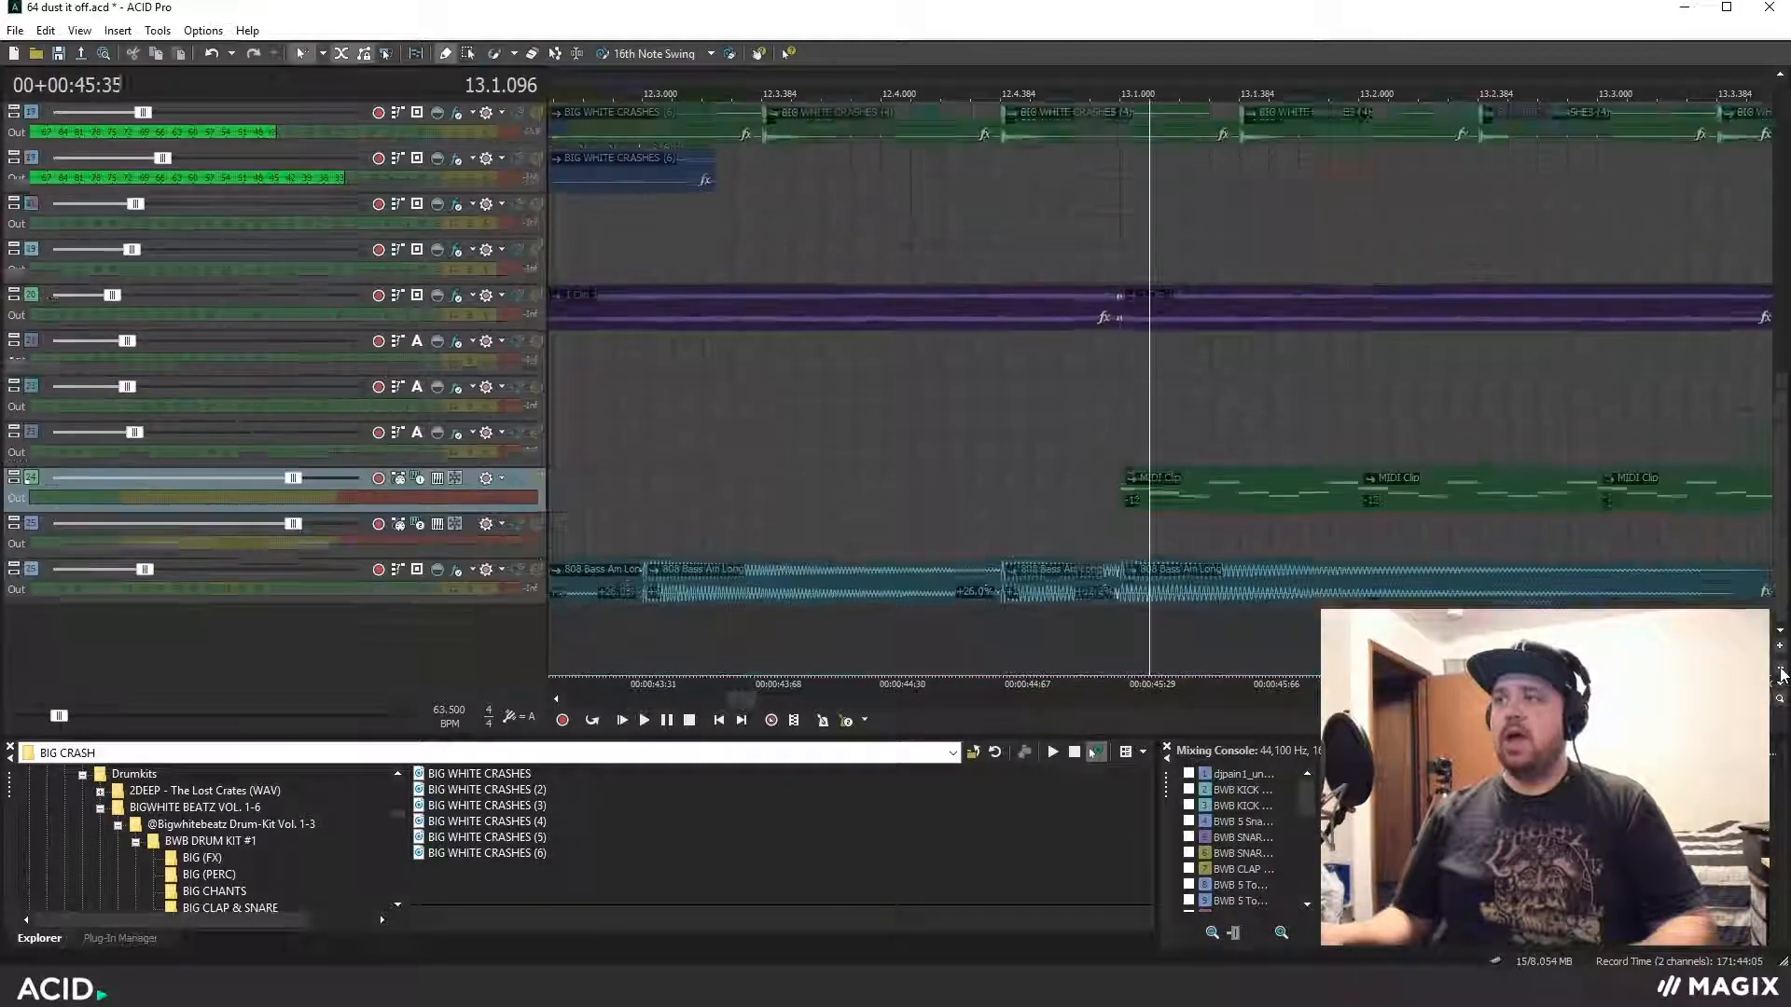
{"action": "left_click", "coordinate": [1779, 669]}
{"action": "scroll", "coordinate": [1381, 578], "scroll_direction": "down", "scroll_amount": 1}
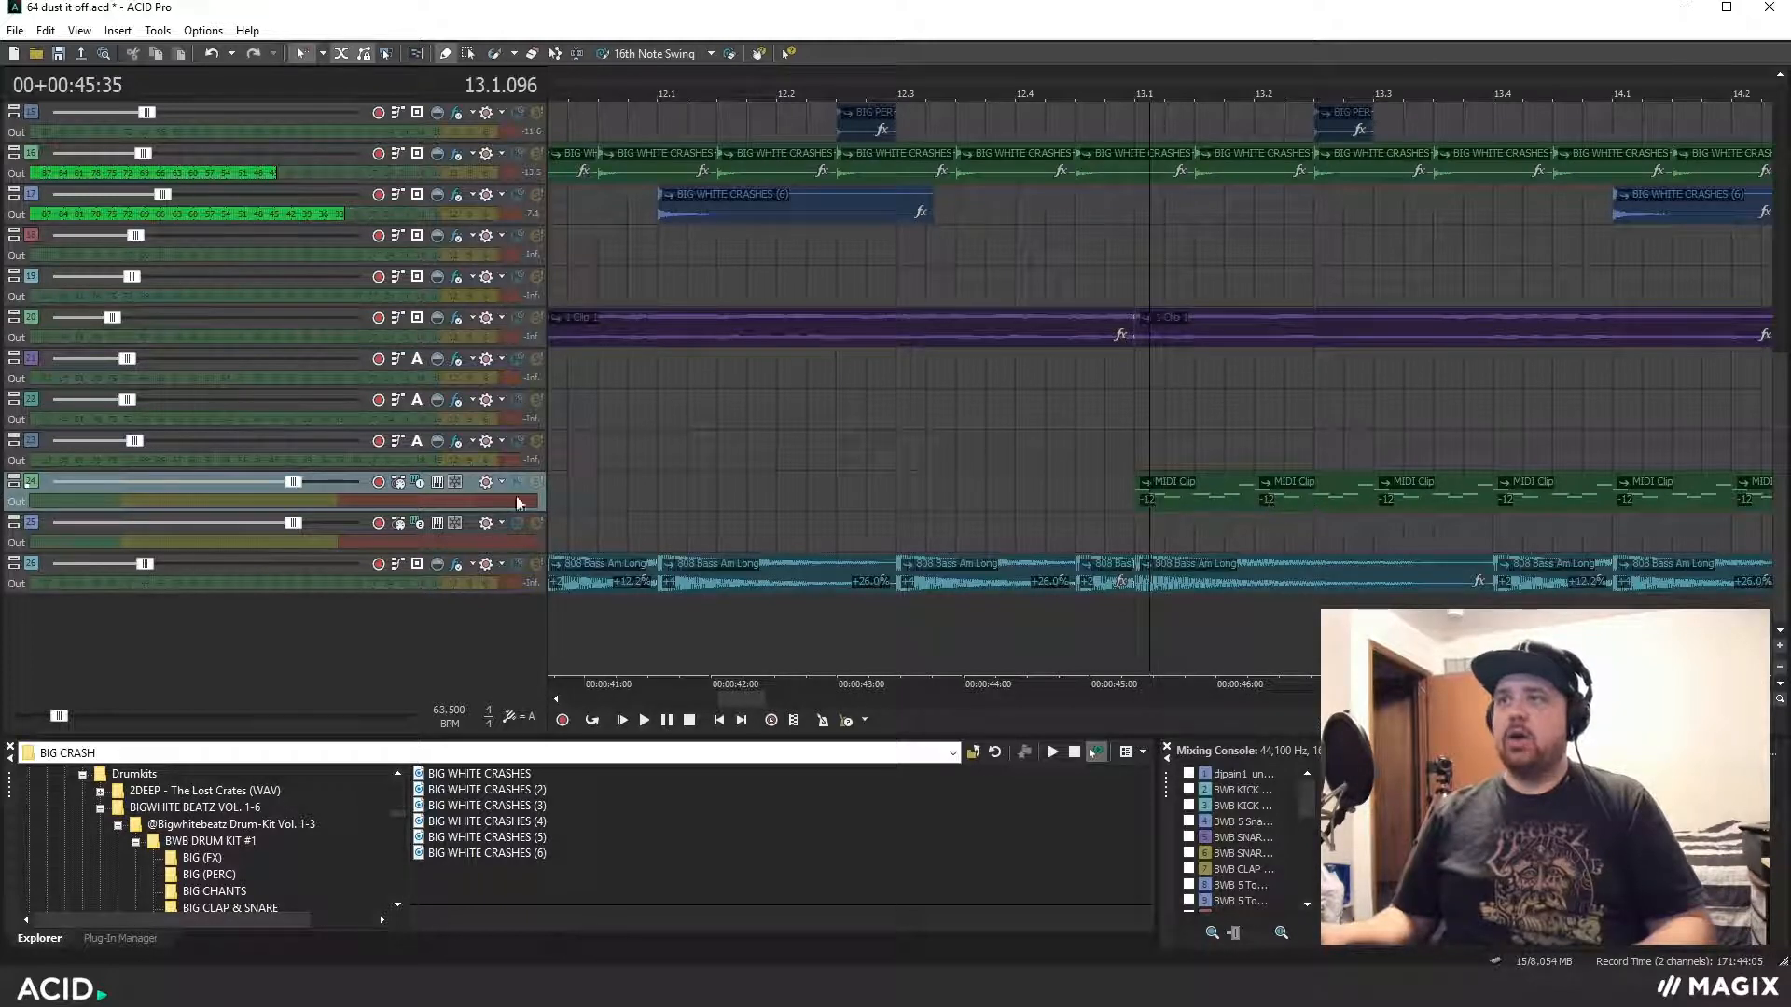
Open MIDI Clip from the MIDI1 track's clip pool in the Piano Roll Editor and examine its notes between C6 and C7
{"action": "double_click", "coordinate": [31, 483]}
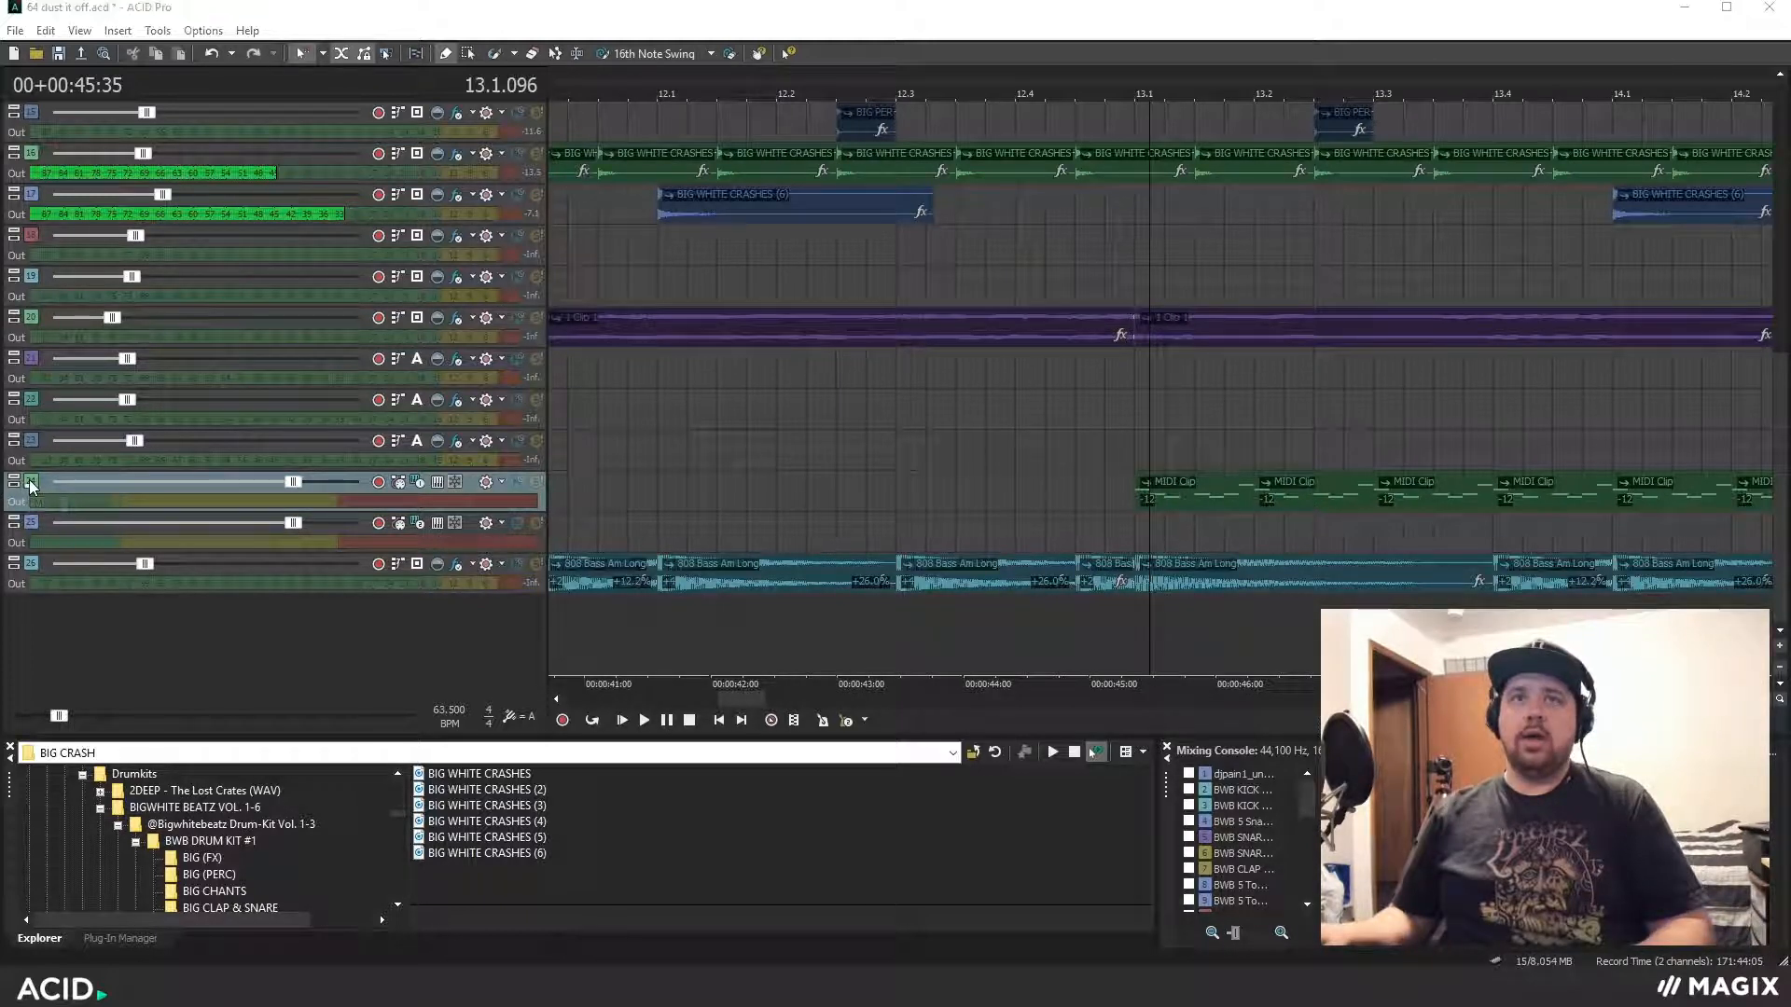
{"action": "left_click", "coordinate": [390, 265]}
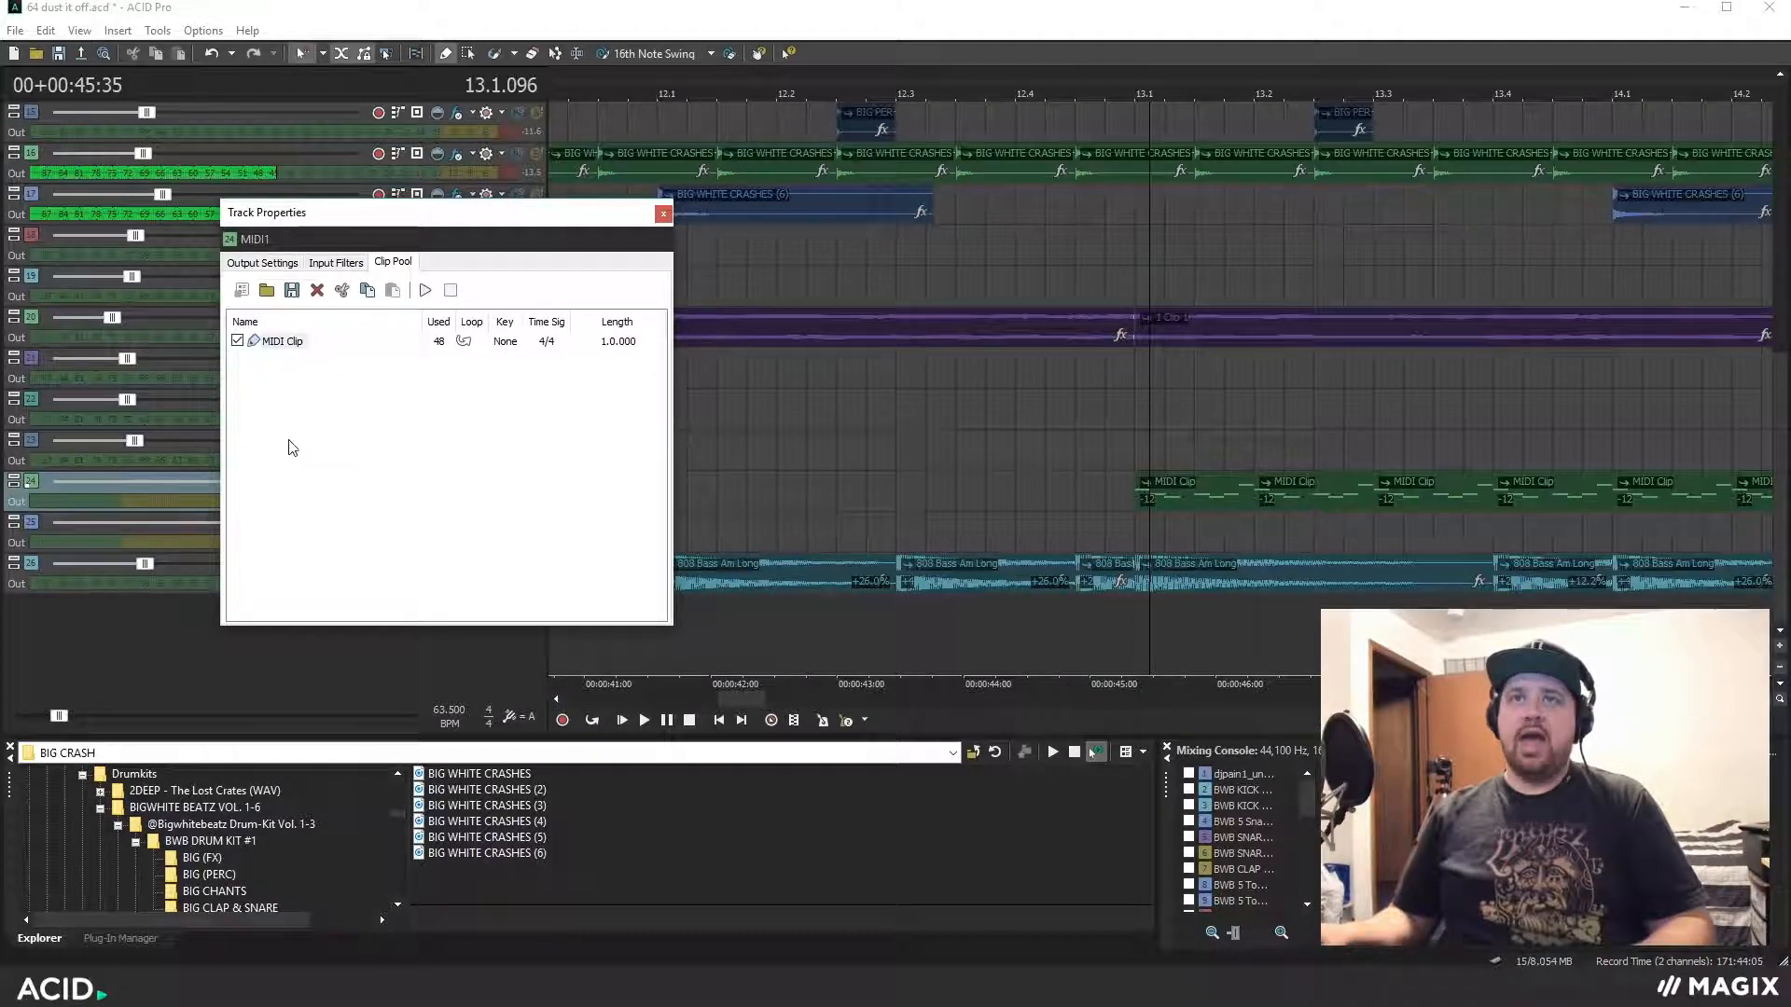
{"action": "double_click", "coordinate": [281, 342]}
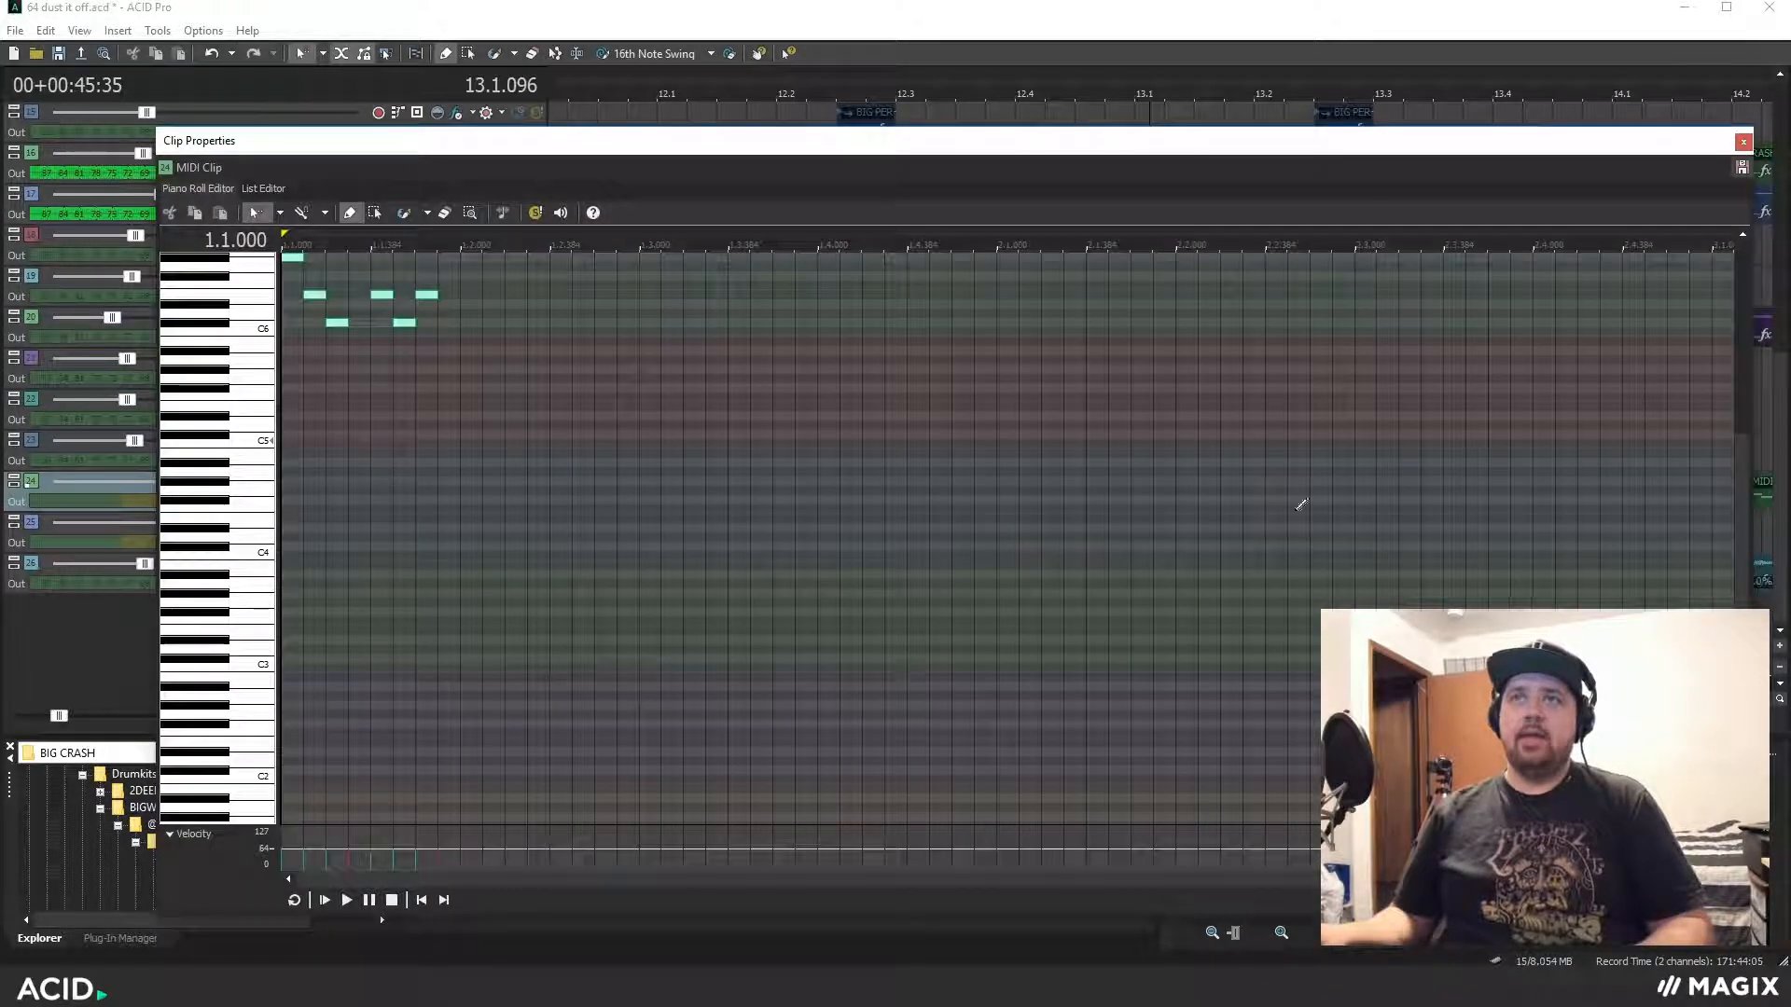
{"action": "left_click_drag", "start_coordinate": [1742, 461], "coordinate": [1745, 382]}
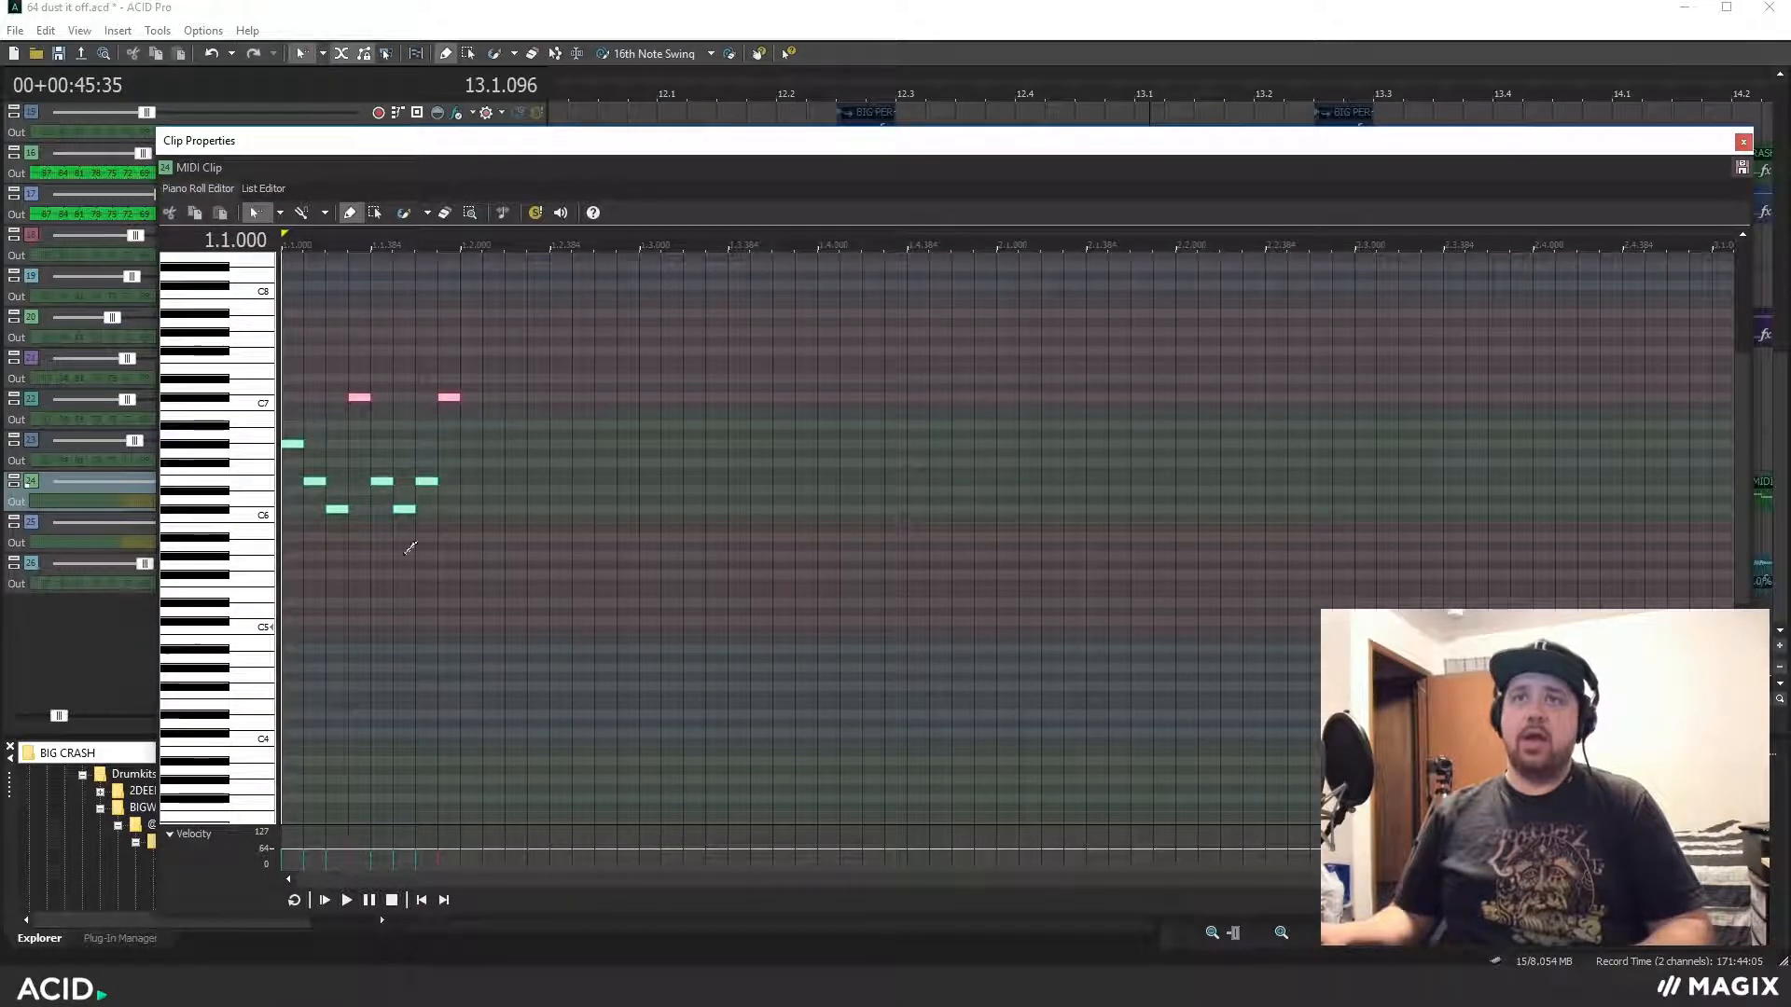